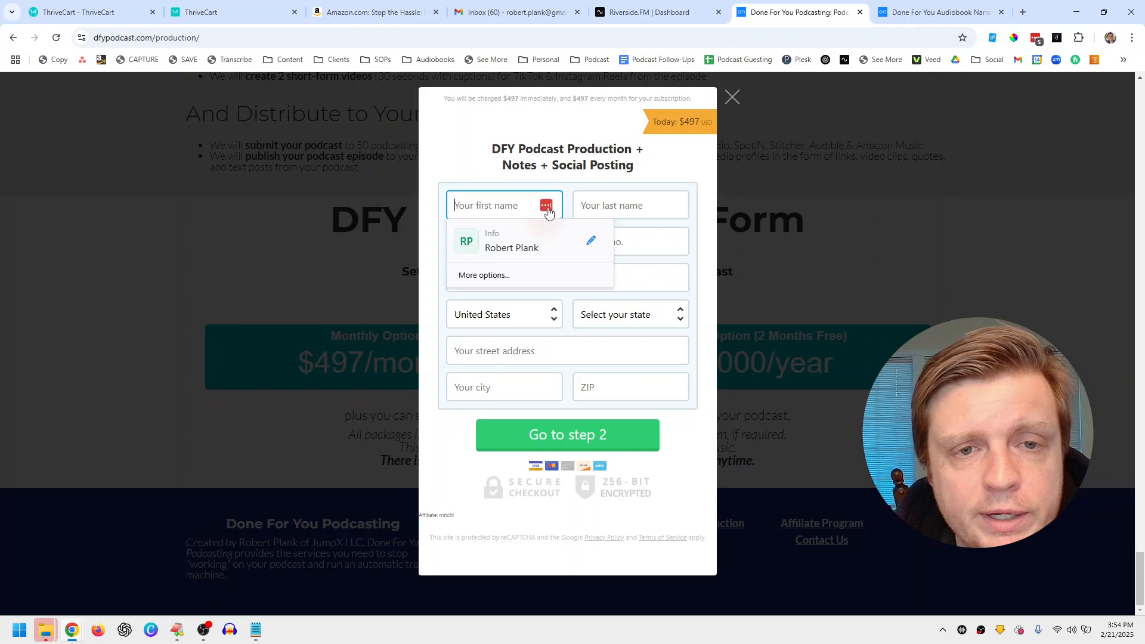
# Step: Autofill the saved customer details with United States and California, then proceed to step 2
pyautogui.click(507, 245)
pyautogui.click(602, 385)
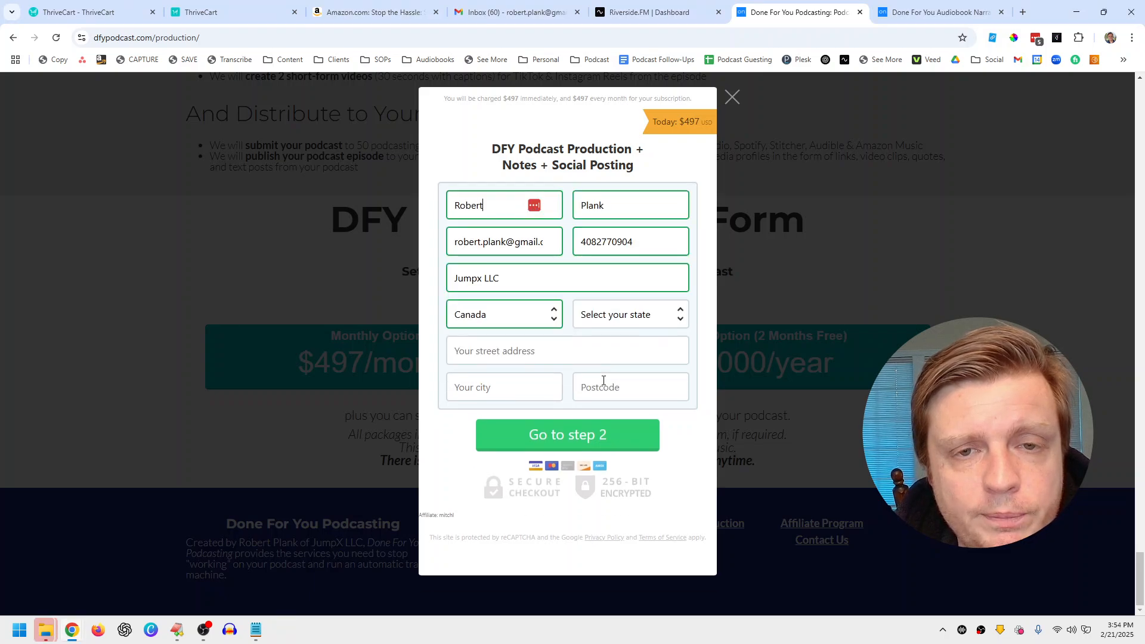
pyautogui.click(530, 323)
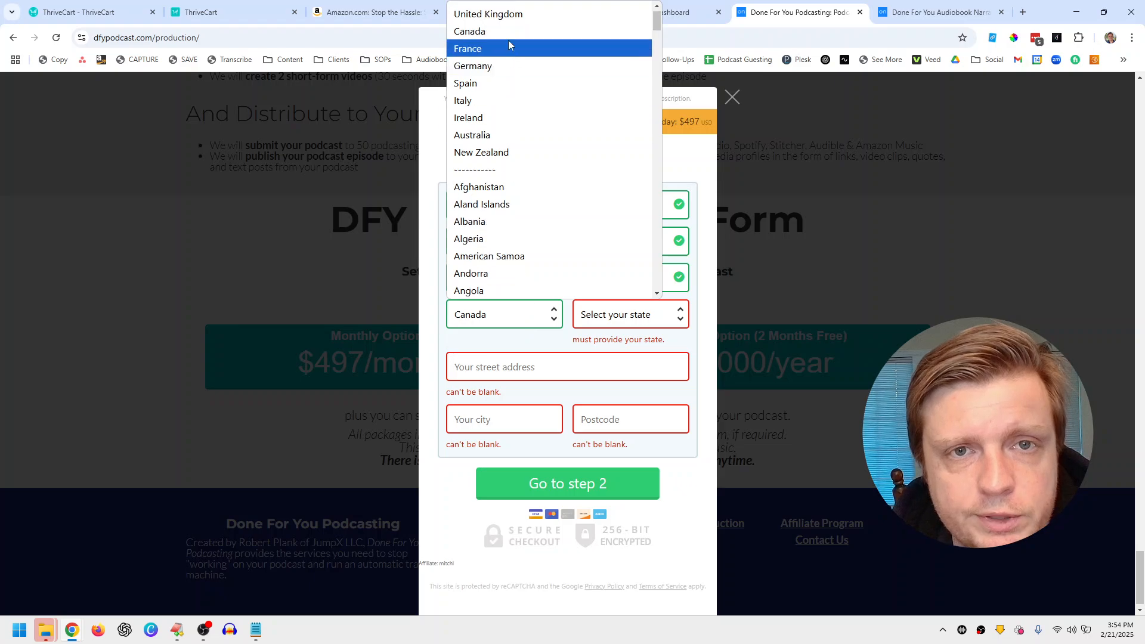
pyautogui.click(482, 10)
pyautogui.click(602, 314)
pyautogui.scroll(-1, 602, 179)
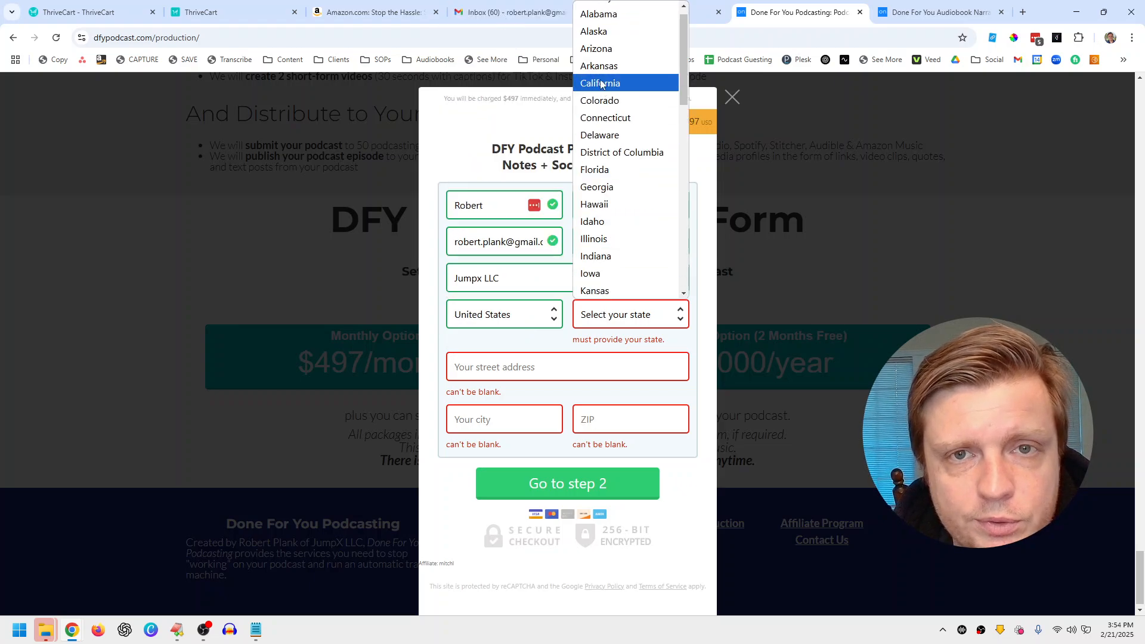
pyautogui.click(600, 79)
pyautogui.click(512, 357)
pyautogui.click(522, 380)
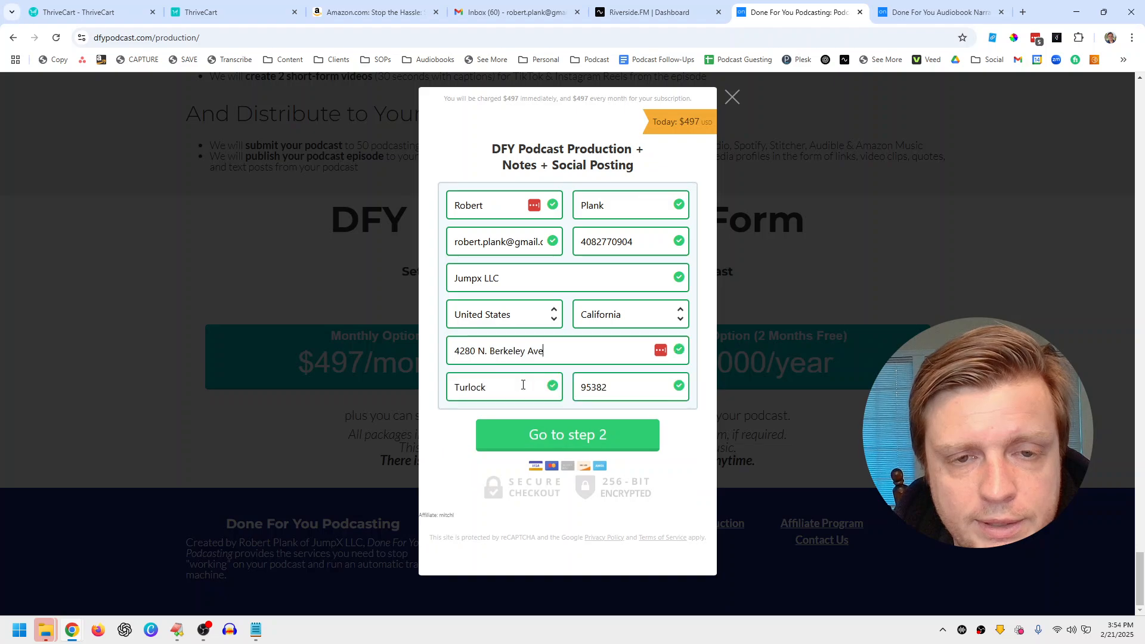
pyautogui.click(537, 439)
# Step: Toggle between the PayPal and credit card payment methods, ending on credit card
pyautogui.click(485, 213)
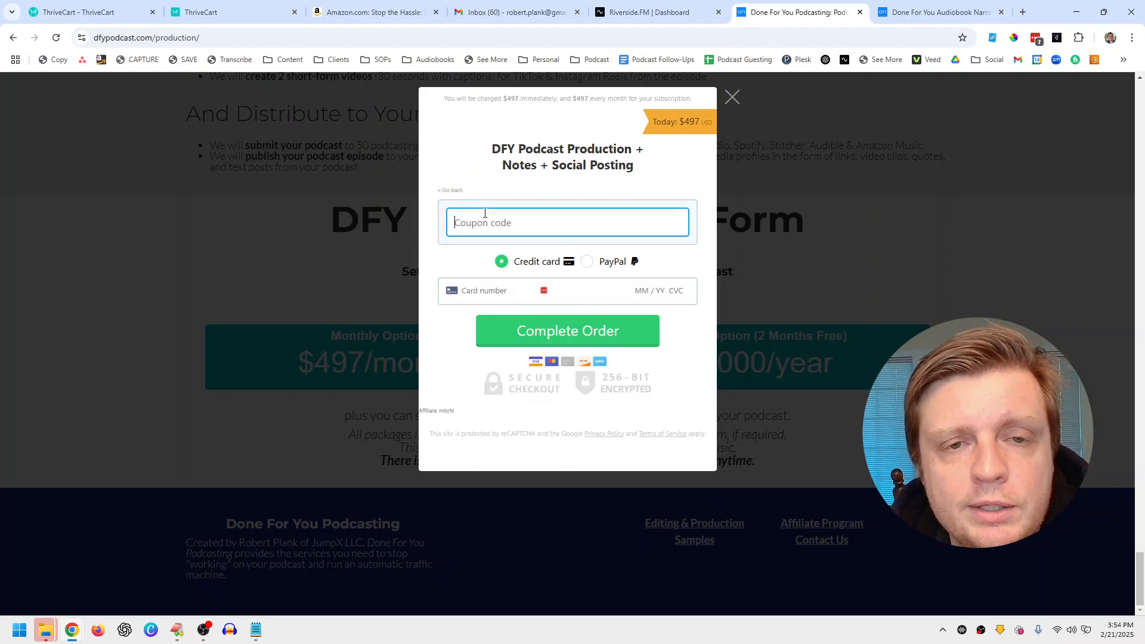
pyautogui.click(587, 262)
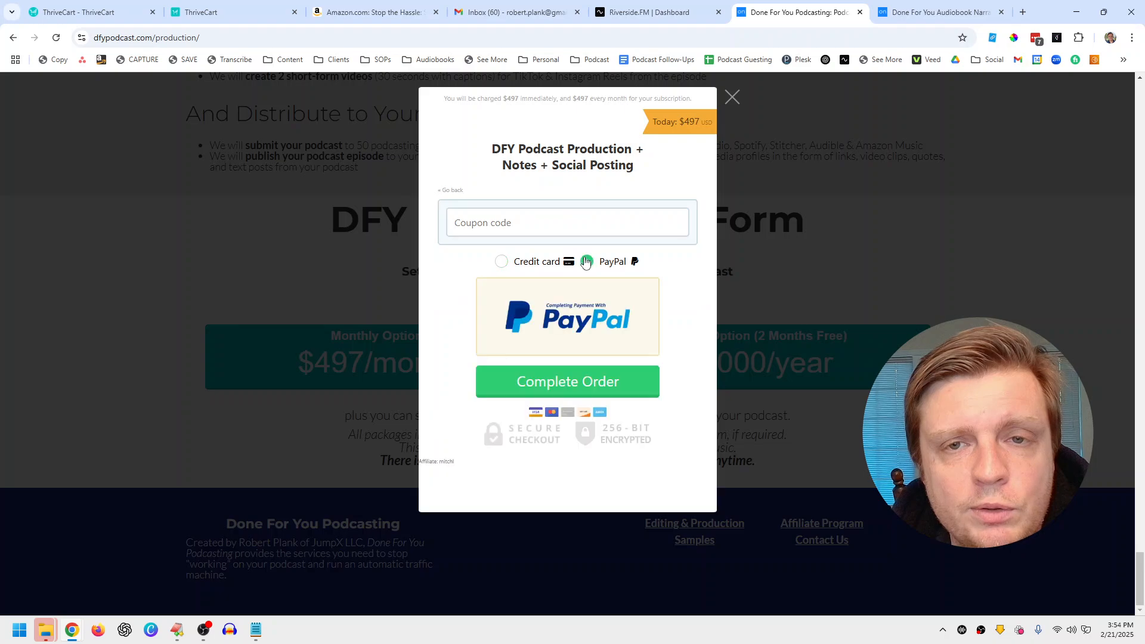
pyautogui.click(501, 262)
pyautogui.click(586, 264)
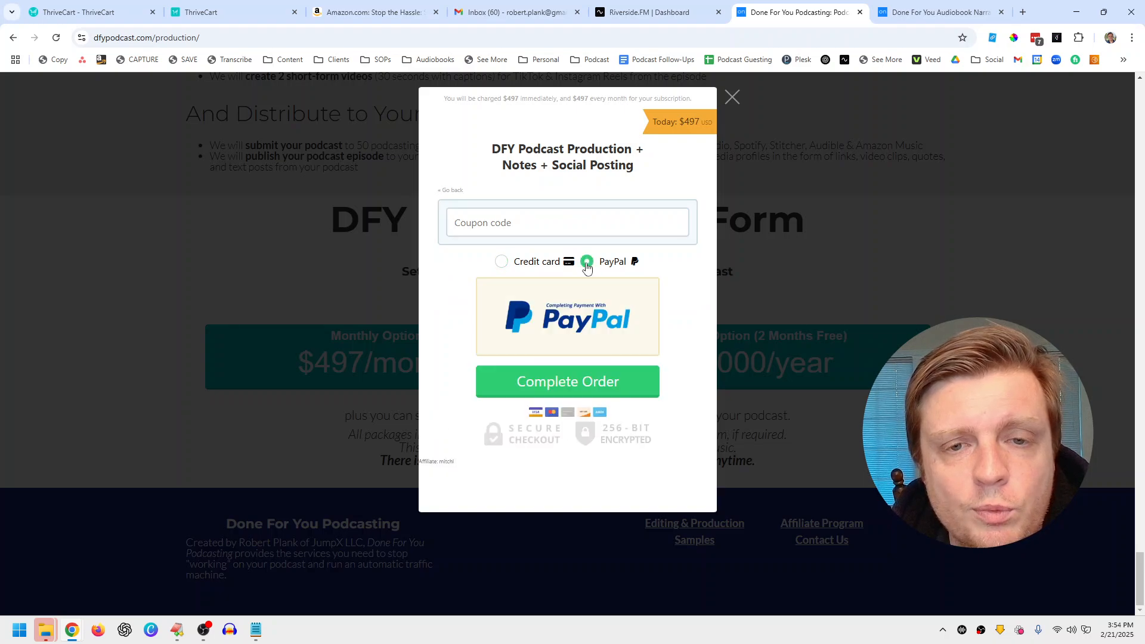
pyautogui.click(502, 265)
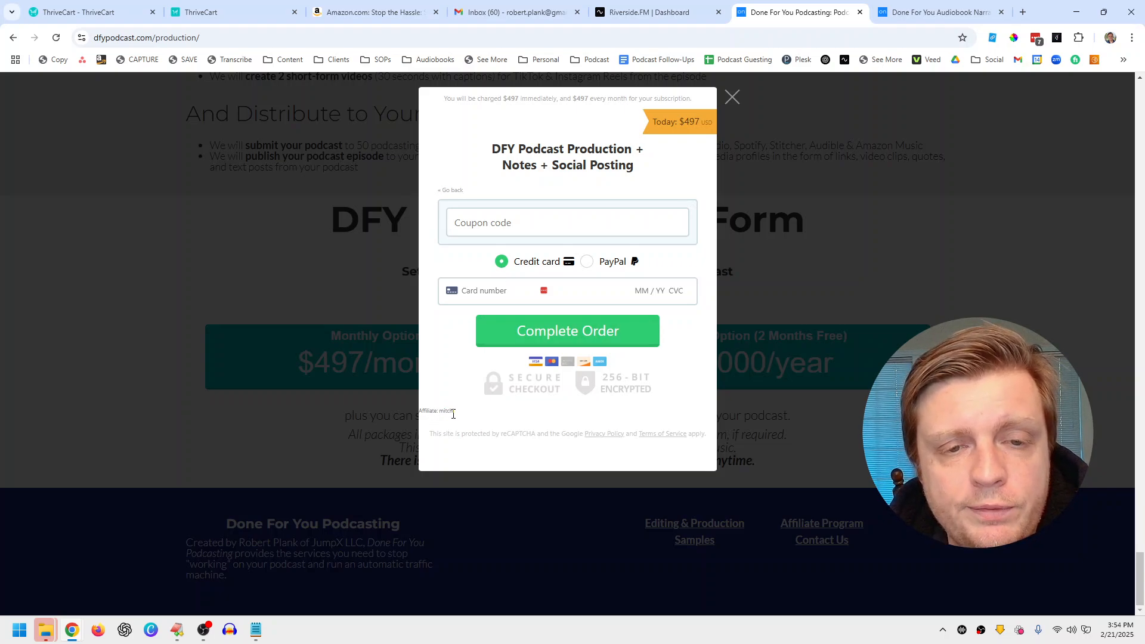
# Step: Close the podcast checkout popup and open the audiobook narration checkout on dfynarration.com
pyautogui.click(728, 102)
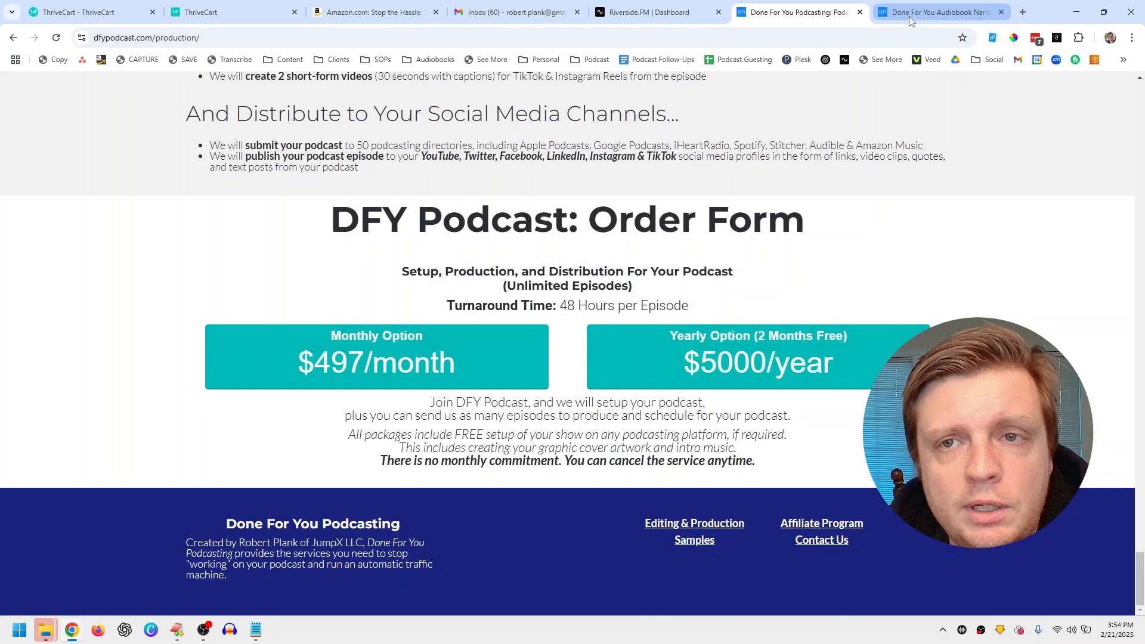
pyautogui.click(911, 11)
pyautogui.moveTo(1138, 98); pyautogui.dragTo(1139, 489)
pyautogui.click(666, 463)
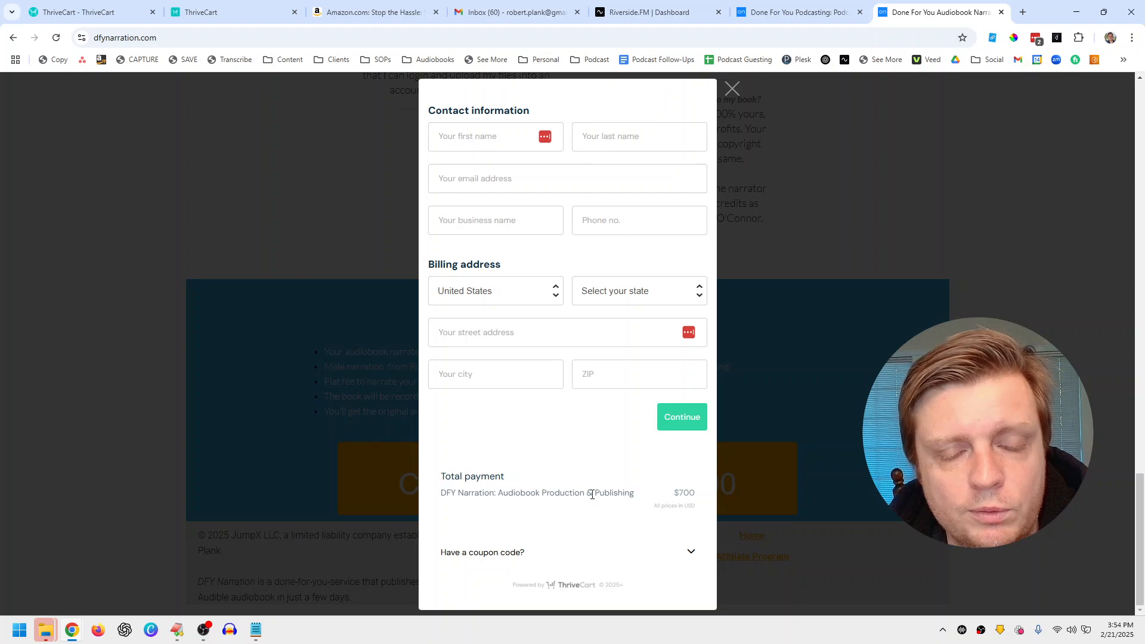
# Step: Autofill contact and billing details with United States and California, then continue to payment
pyautogui.click(496, 138)
pyautogui.click(505, 178)
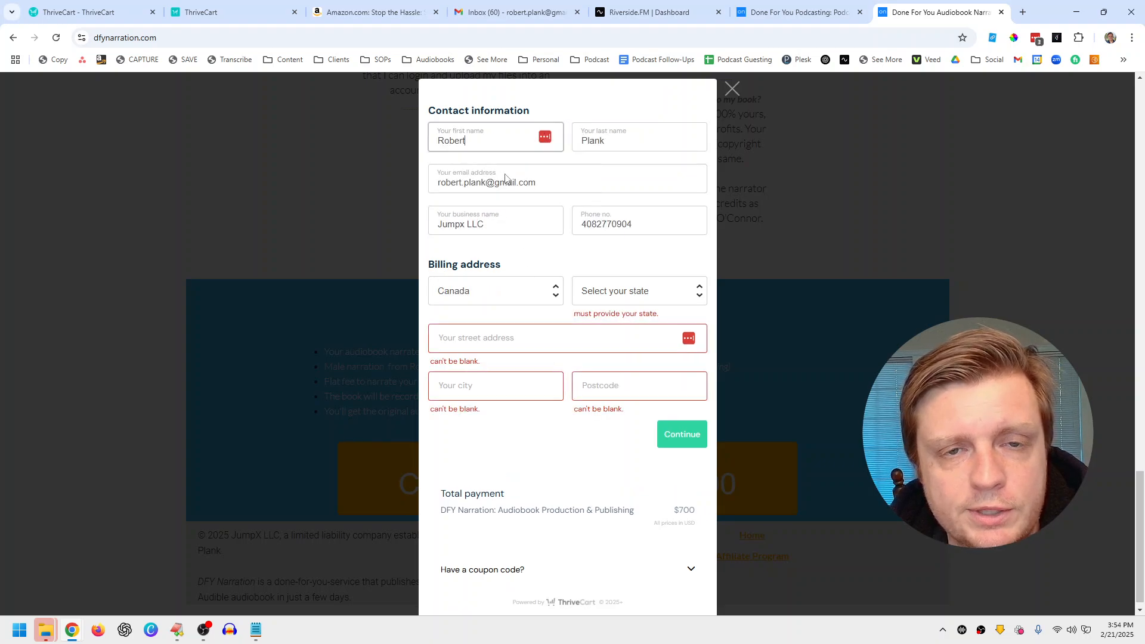
pyautogui.click(542, 296)
pyautogui.click(518, 315)
pyautogui.click(609, 296)
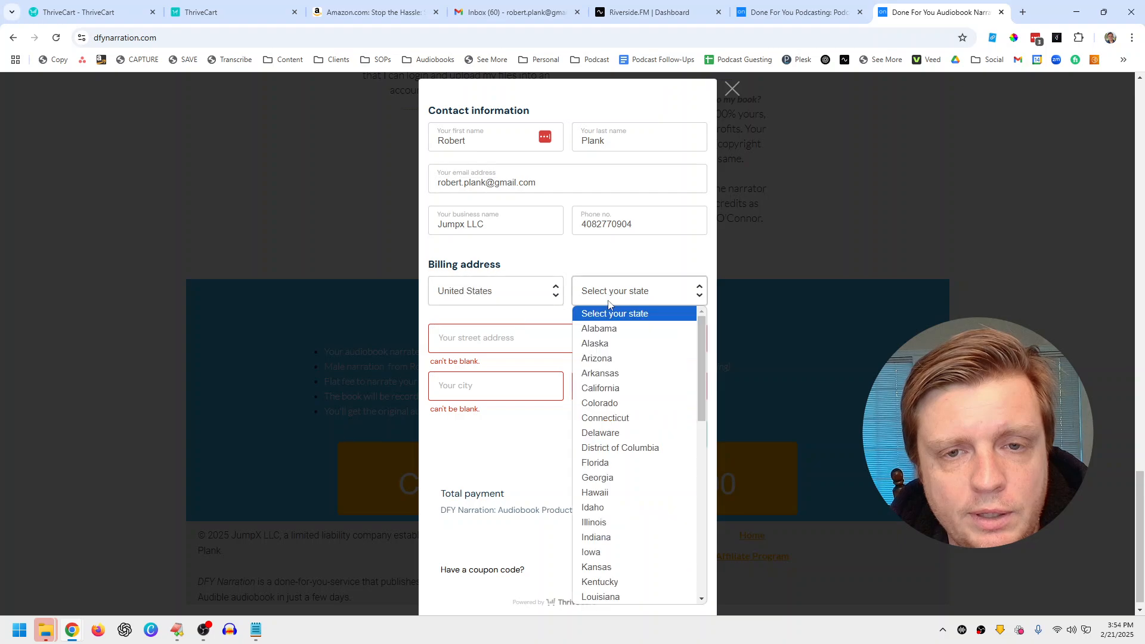
pyautogui.click(602, 388)
pyautogui.click(508, 338)
pyautogui.click(525, 370)
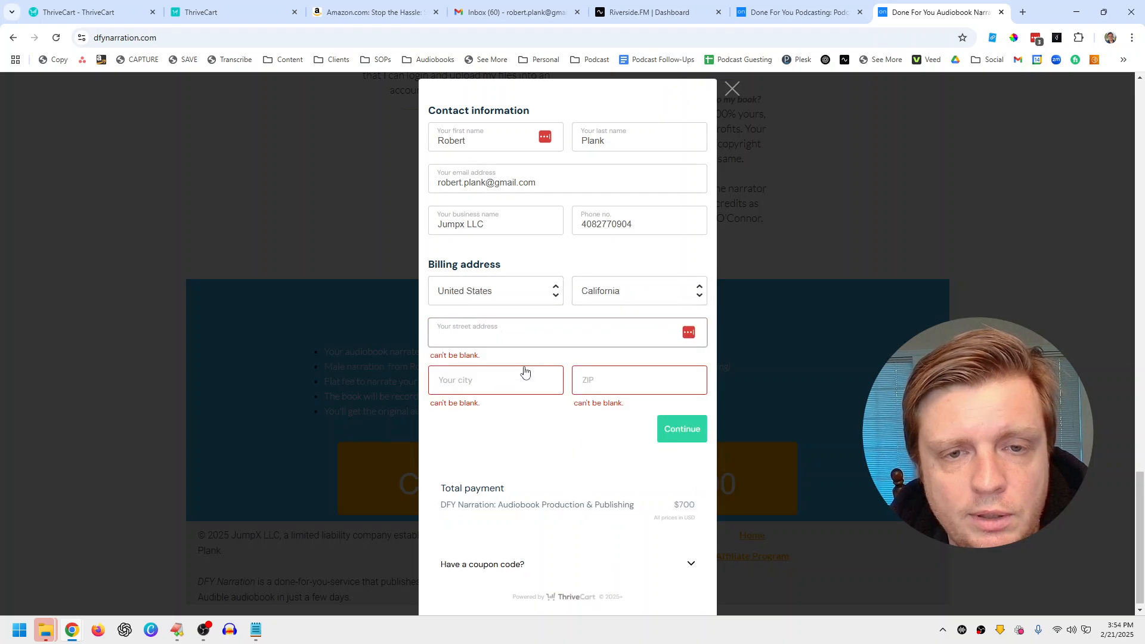
pyautogui.click(674, 418)
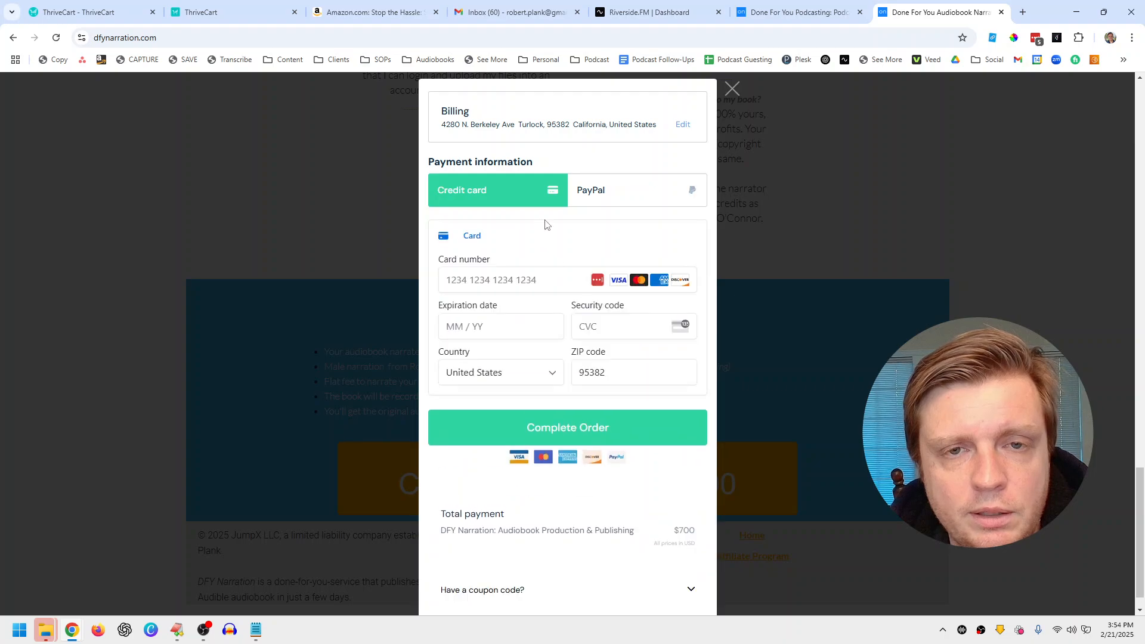
# Step: Switch between PayPal and credit card payment twice, ending on credit card
pyautogui.click(623, 205)
pyautogui.click(540, 195)
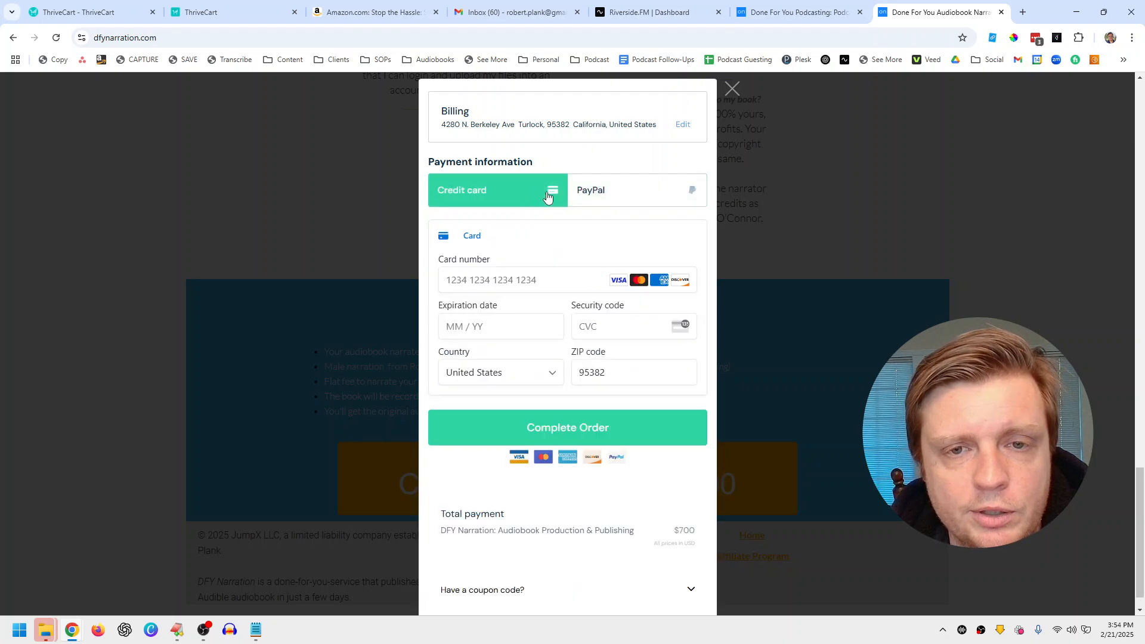
pyautogui.click(587, 197)
pyautogui.click(501, 194)
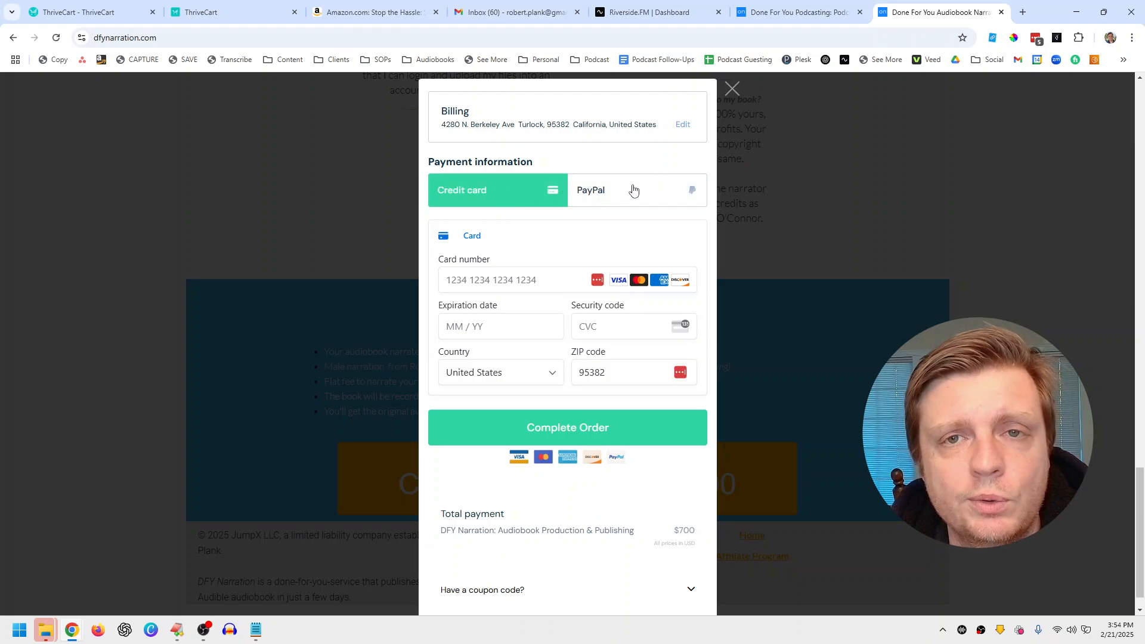
pyautogui.click(243, 9)
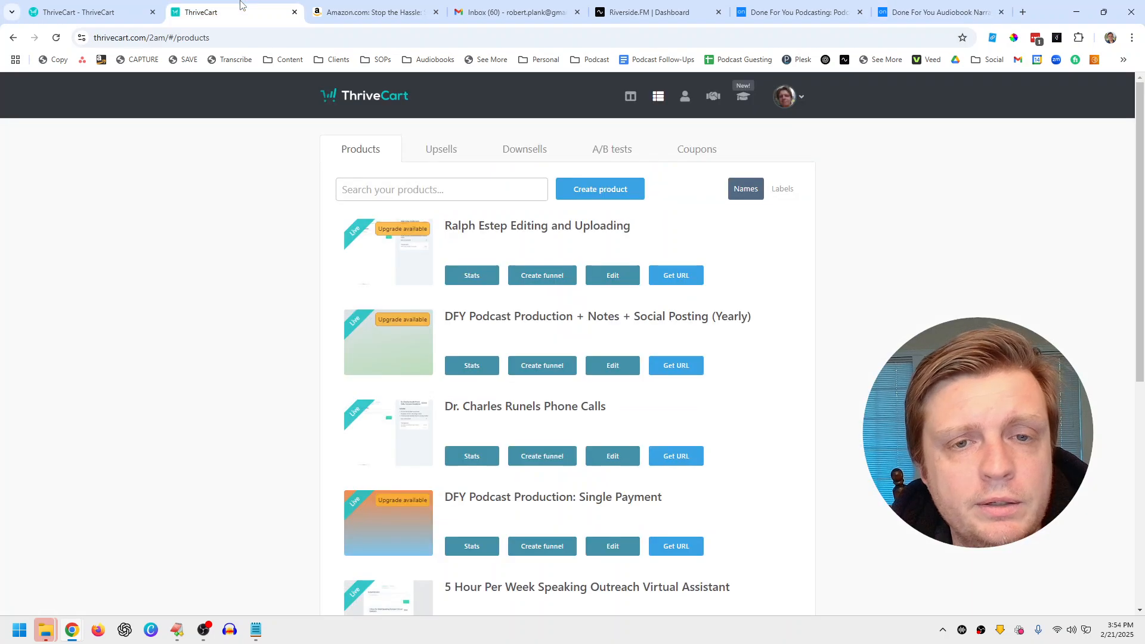
pyautogui.click(662, 283)
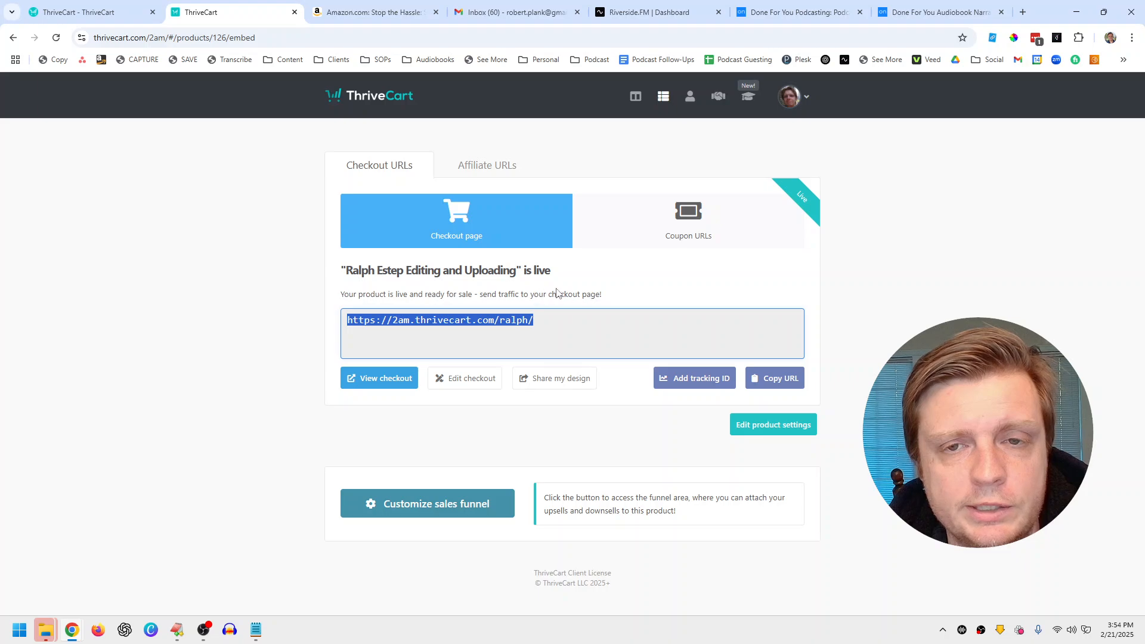
# Step: Load the copied checkout URL in a new tab and highlight the contact form and product bullets
pyautogui.click(1022, 12)
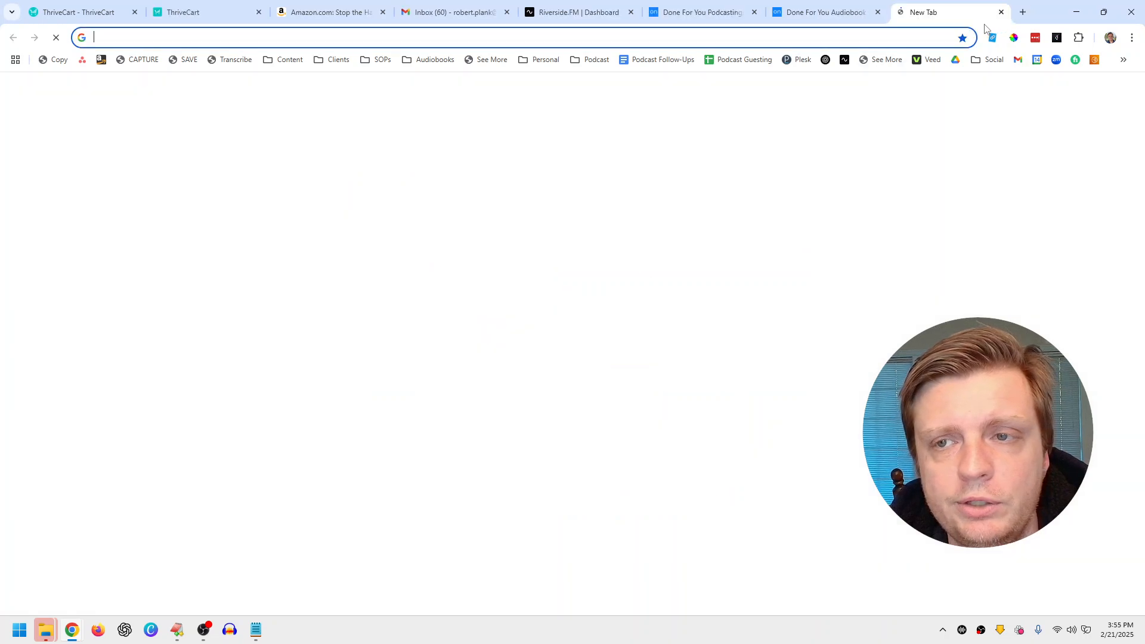
pyautogui.write('https://2am.thrivecart.com/ralph/')
pyautogui.press('Return')
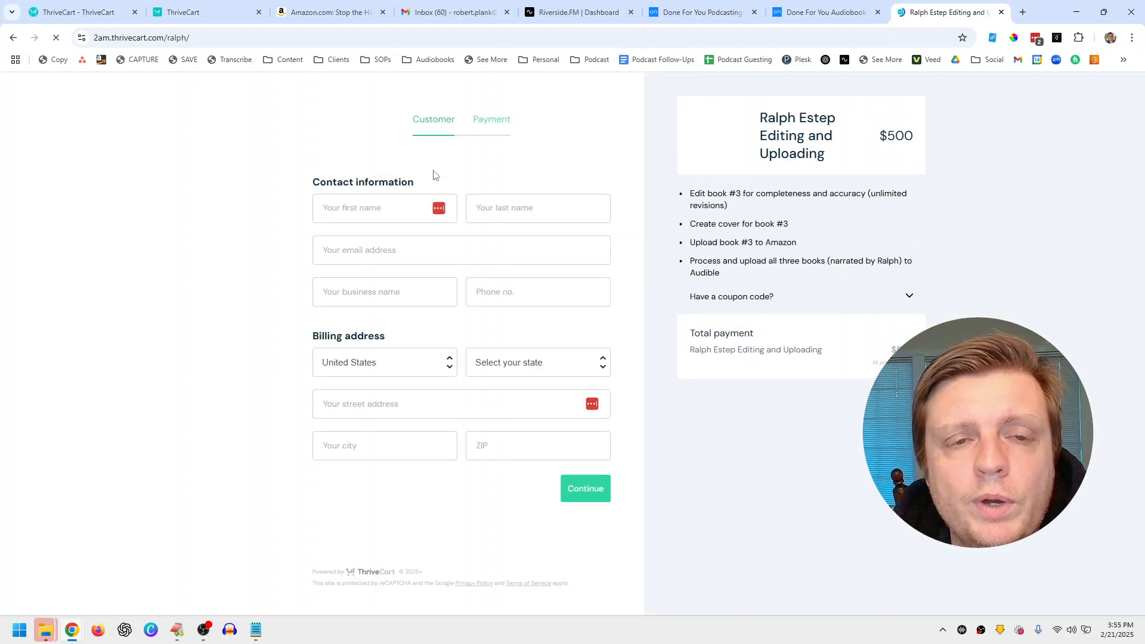
pyautogui.moveTo(296, 136); pyautogui.dragTo(626, 471)
pyautogui.click(631, 478)
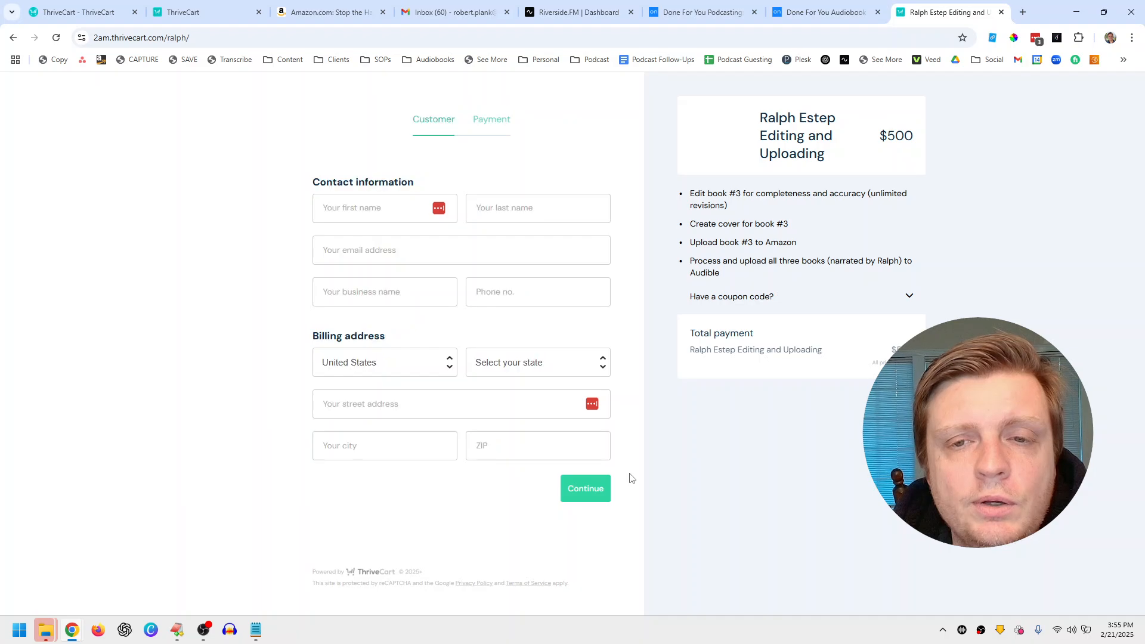
pyautogui.moveTo(697, 197); pyautogui.dragTo(787, 275)
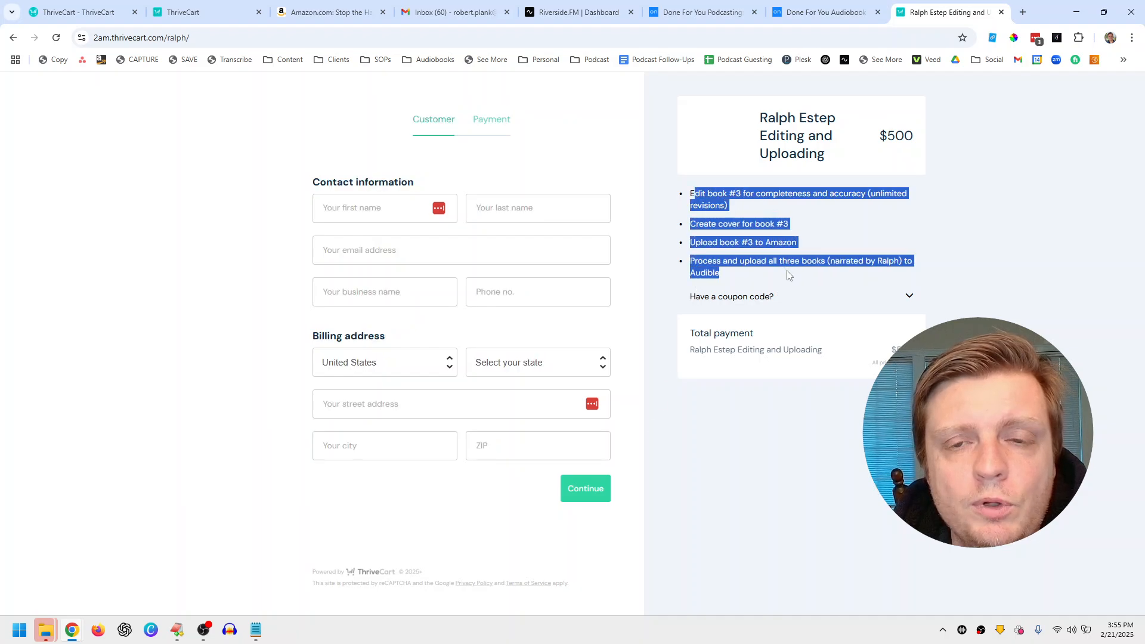
pyautogui.click(698, 279)
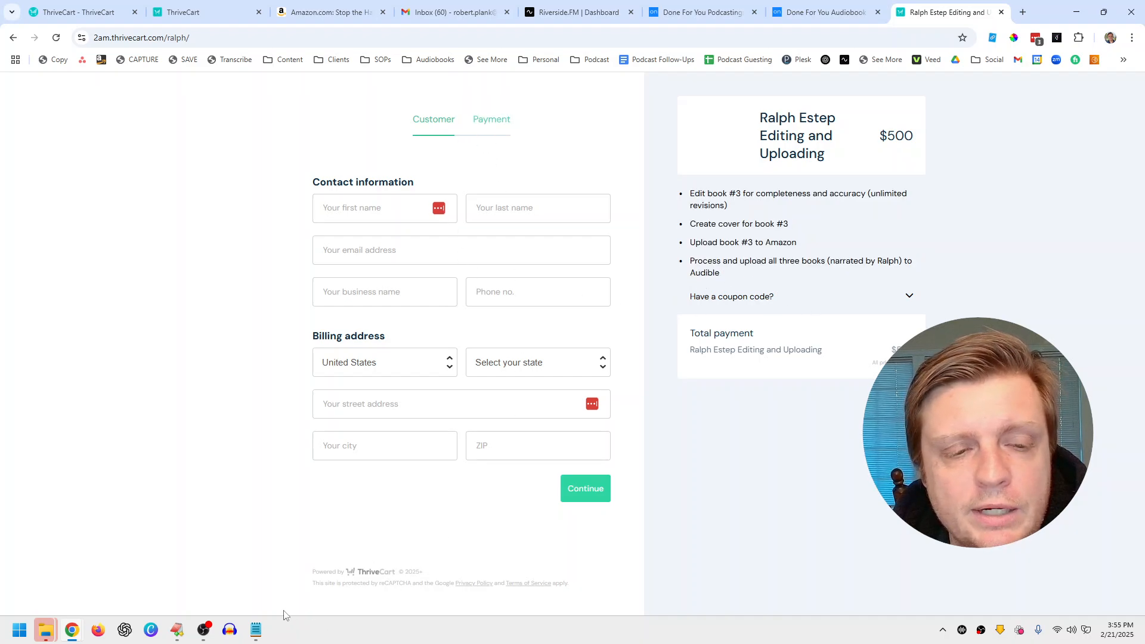
# Step: Autofill the contact details, choose United States, autofill the billing address, and continue to payment
pyautogui.click(436, 212)
pyautogui.click(400, 244)
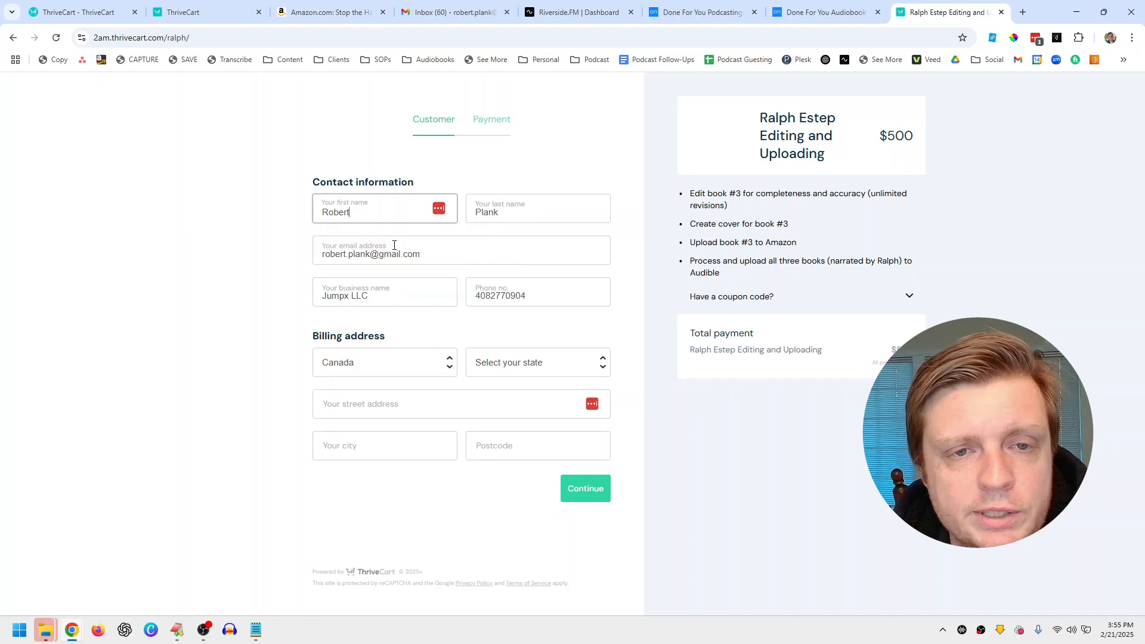
pyautogui.click(403, 361)
pyautogui.press('Up')
pyautogui.press('Up')
pyautogui.press('Return')
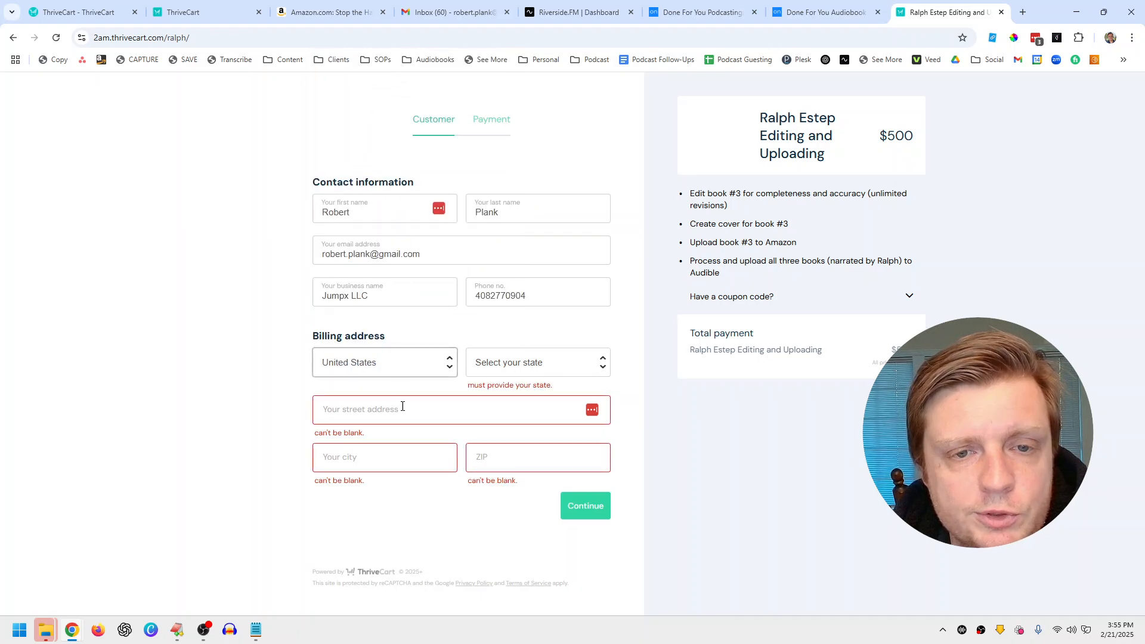
pyautogui.click(593, 410)
pyautogui.click(545, 445)
pyautogui.click(585, 501)
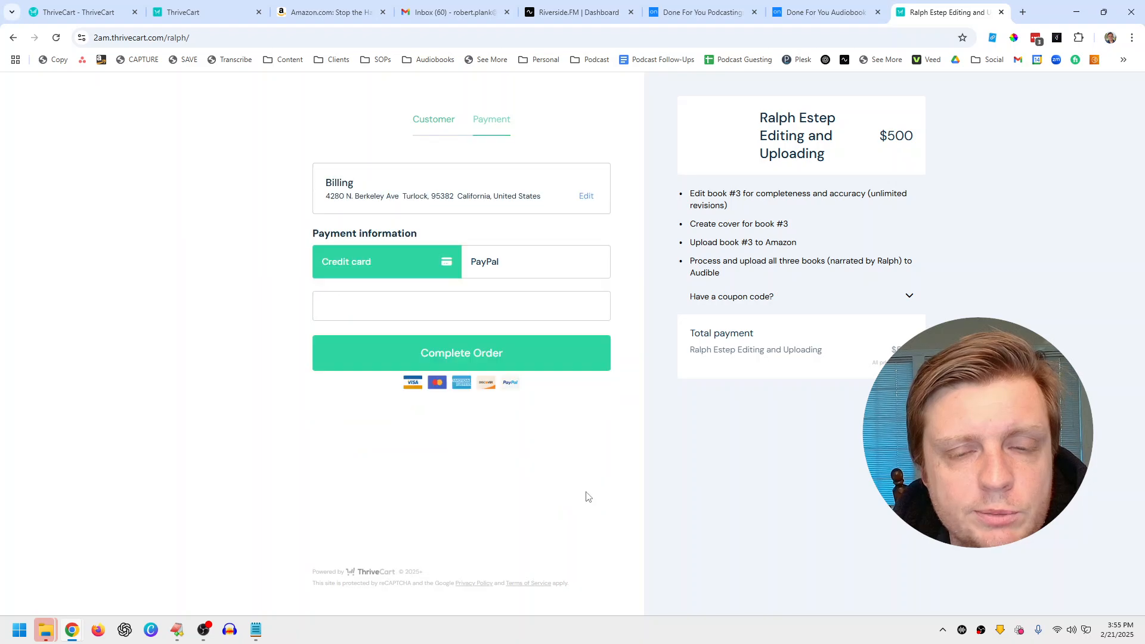
# Step: Try PayPal, switch back to credit card, and return to the ThriveCart checkout URL page
pyautogui.click(489, 265)
pyautogui.click(417, 268)
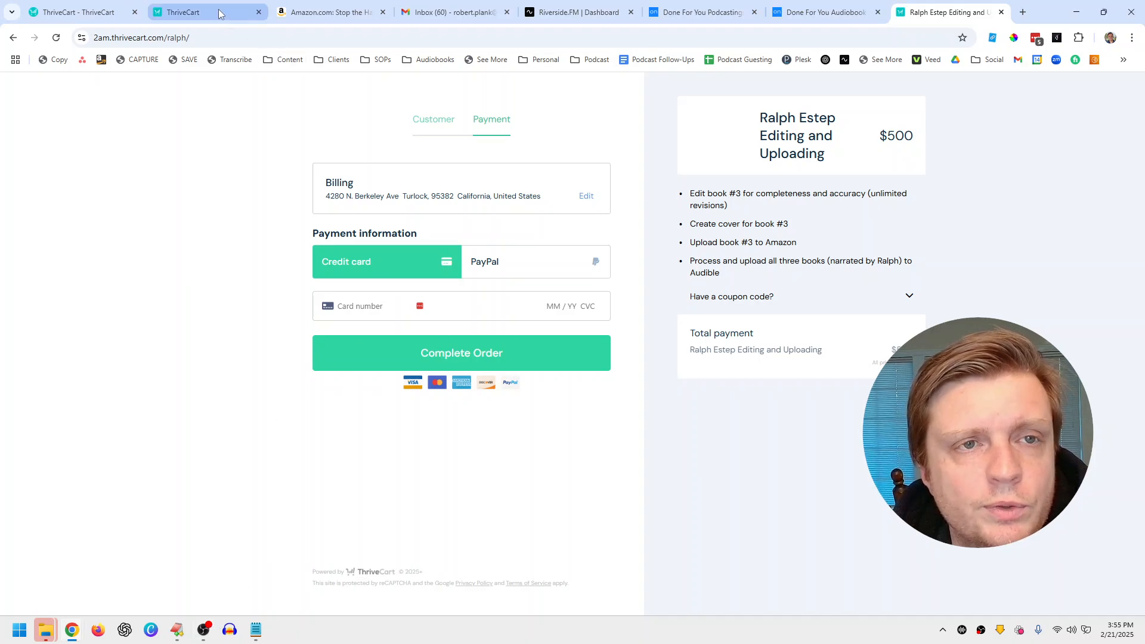
pyautogui.click(197, 12)
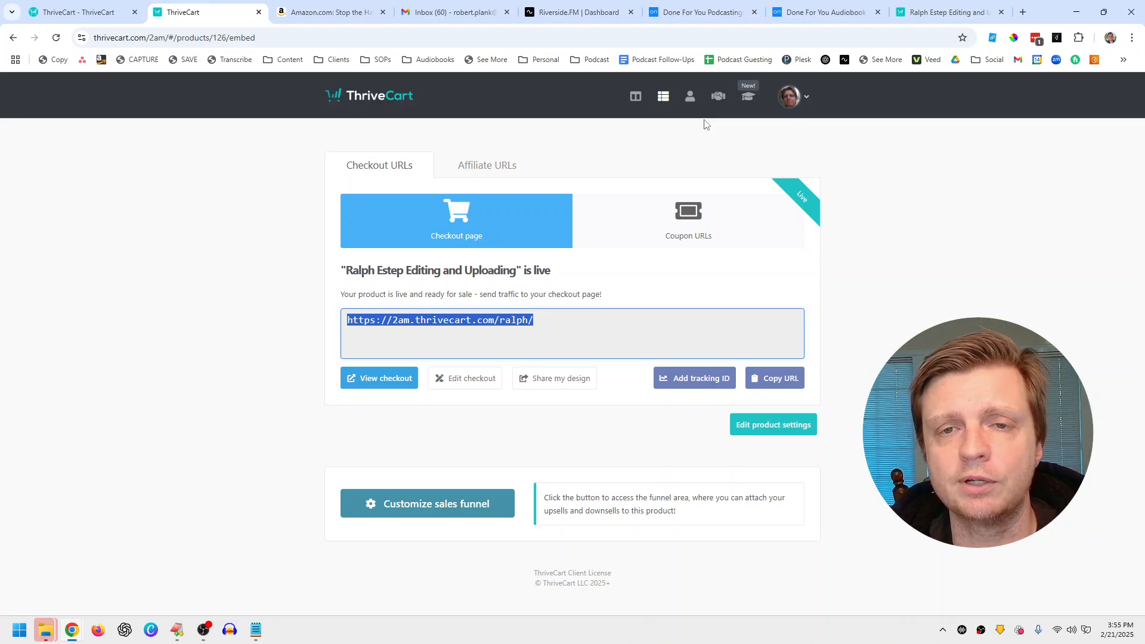
# Step: Return to the products list and scroll to DFY Narration: Audiobook Upload at the bottom of page 1
pyautogui.click(670, 105)
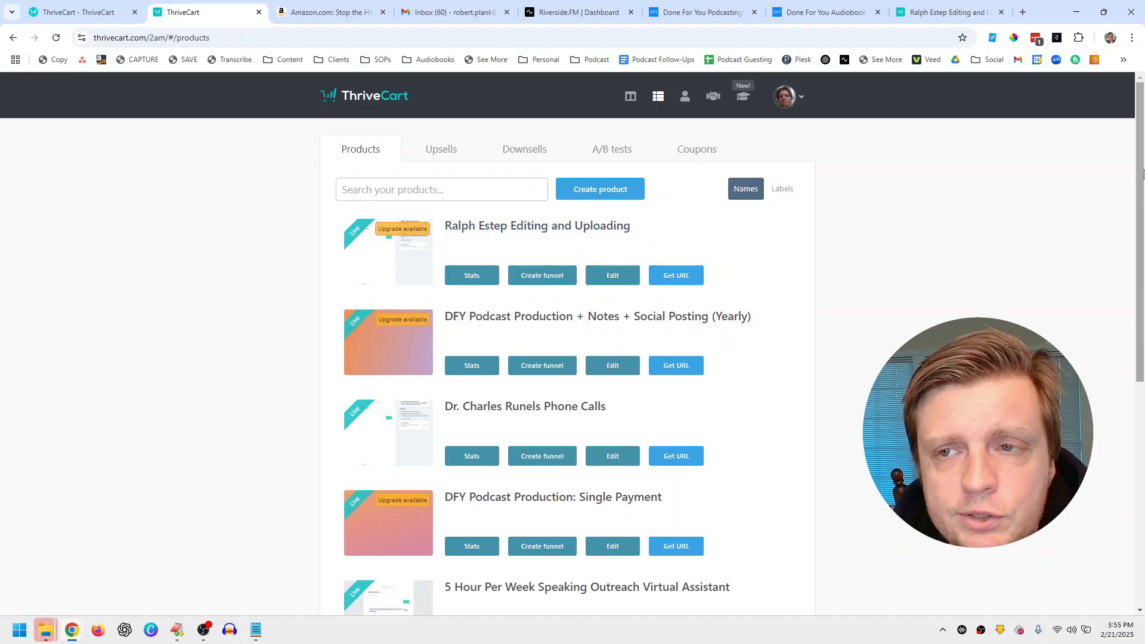
pyautogui.moveTo(1143, 174); pyautogui.dragTo(1143, 402)
pyautogui.scroll(-2, 739, 411)
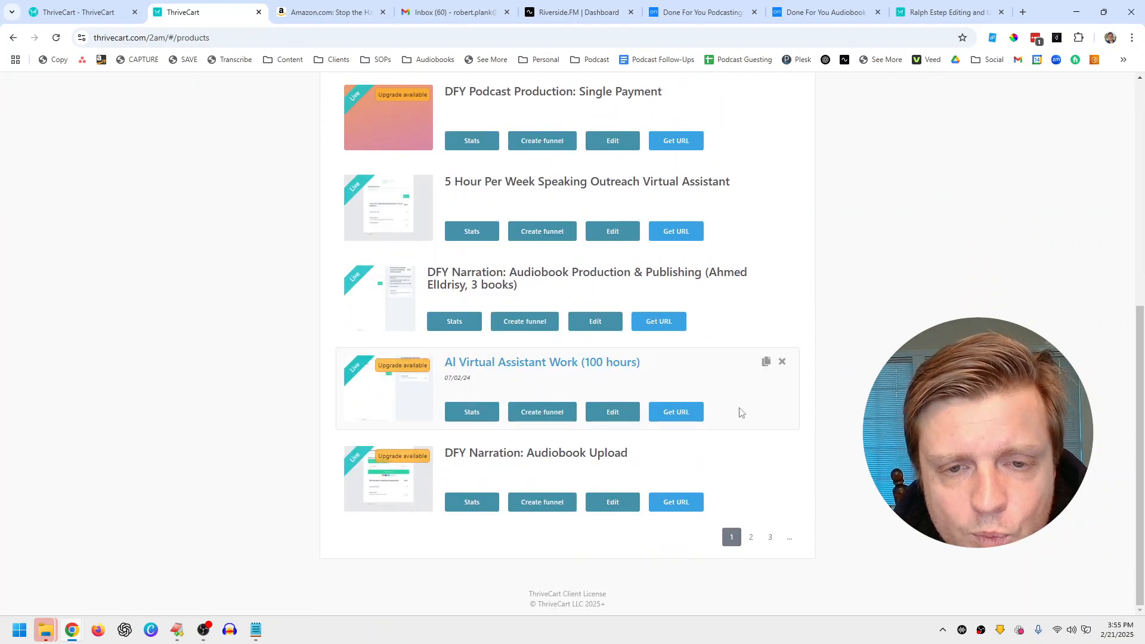
# Step: Open DFY Narration: Audiobook Upload for editing, check its name on Options, and view its one-time pricing
pyautogui.click(628, 512)
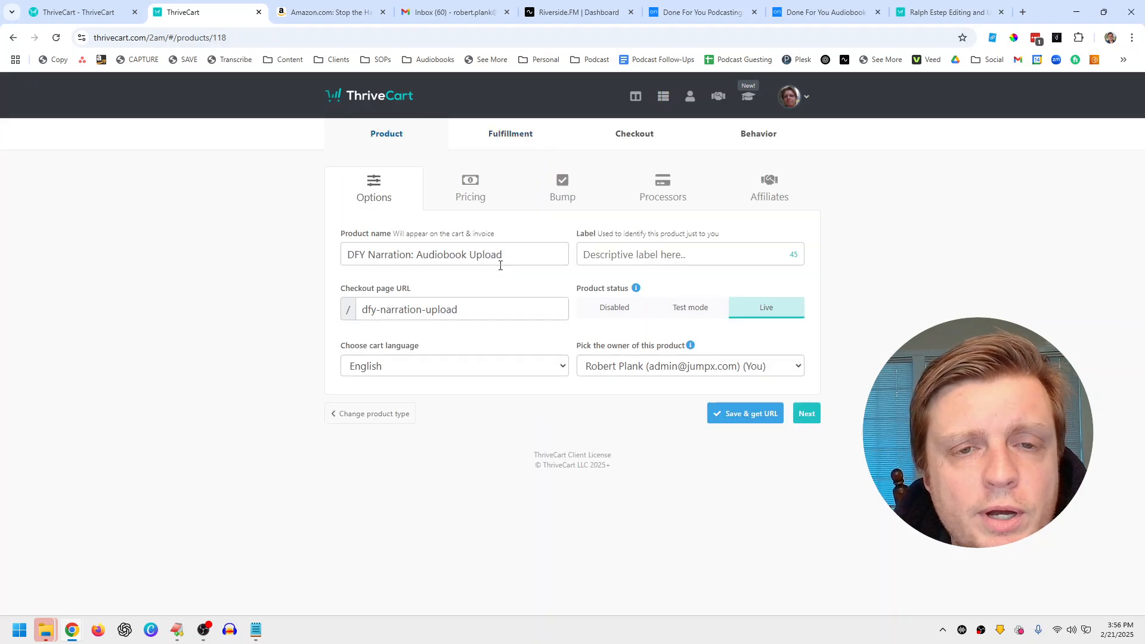
pyautogui.moveTo(516, 256); pyautogui.dragTo(378, 250)
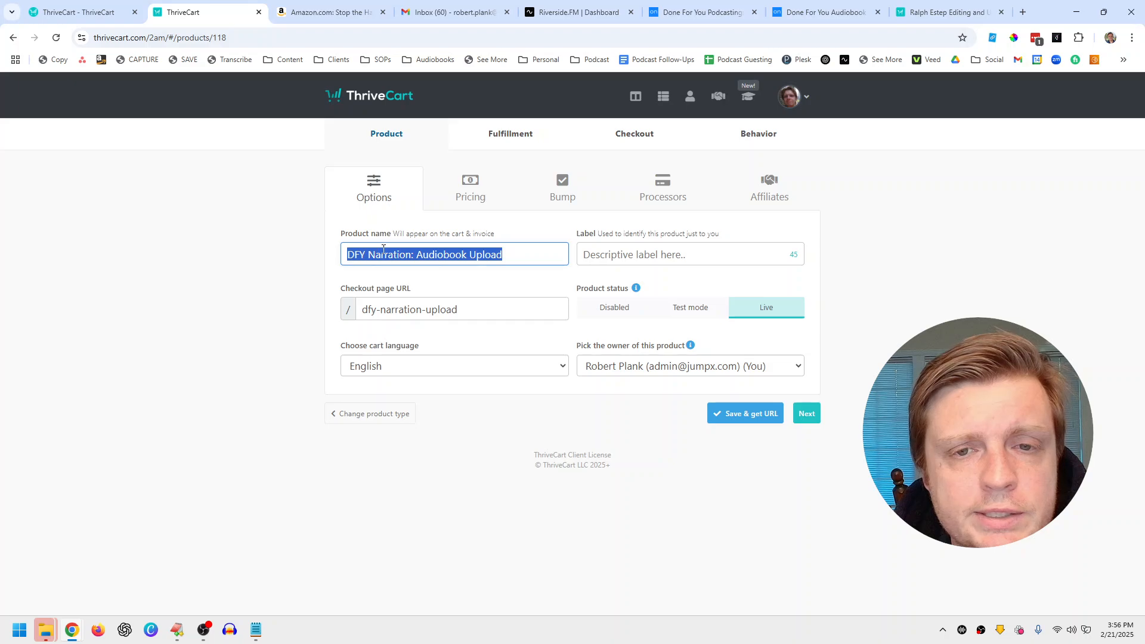
pyautogui.click(803, 414)
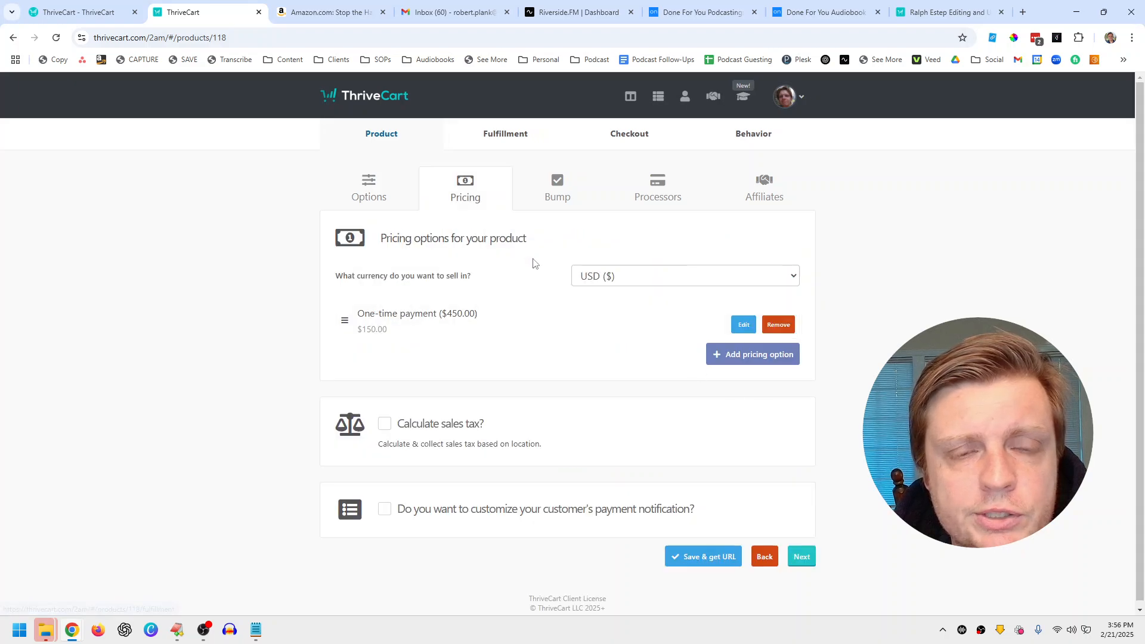
pyautogui.click(765, 556)
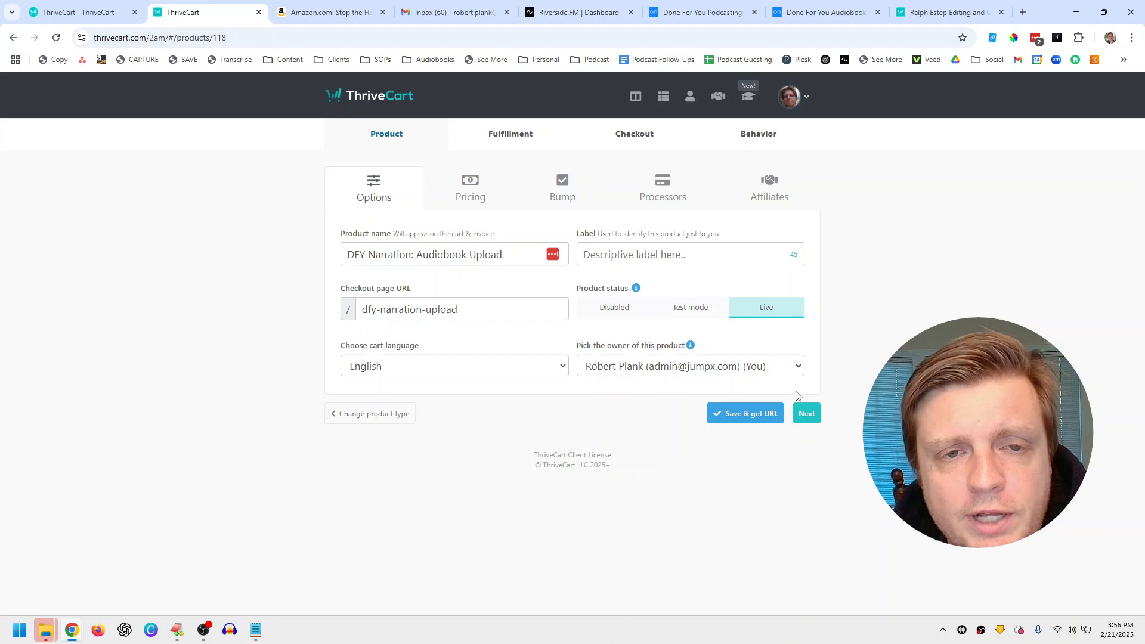
pyautogui.click(806, 414)
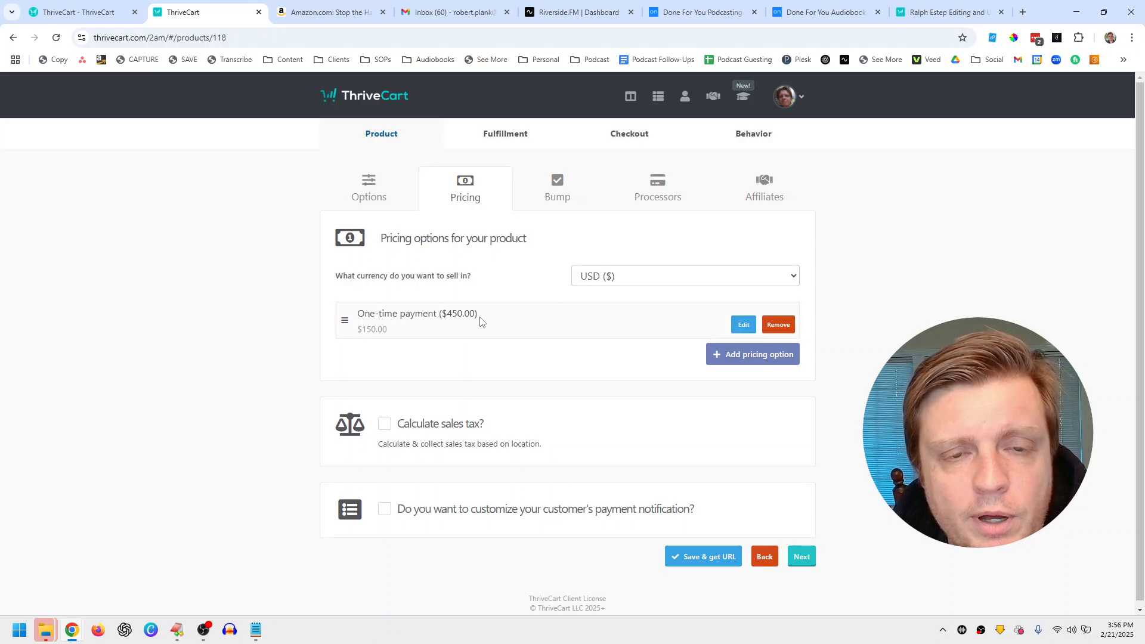
# Step: Advance through the Bump, Processors and Affiliates tabs to the Fulfillment tab
pyautogui.click(803, 558)
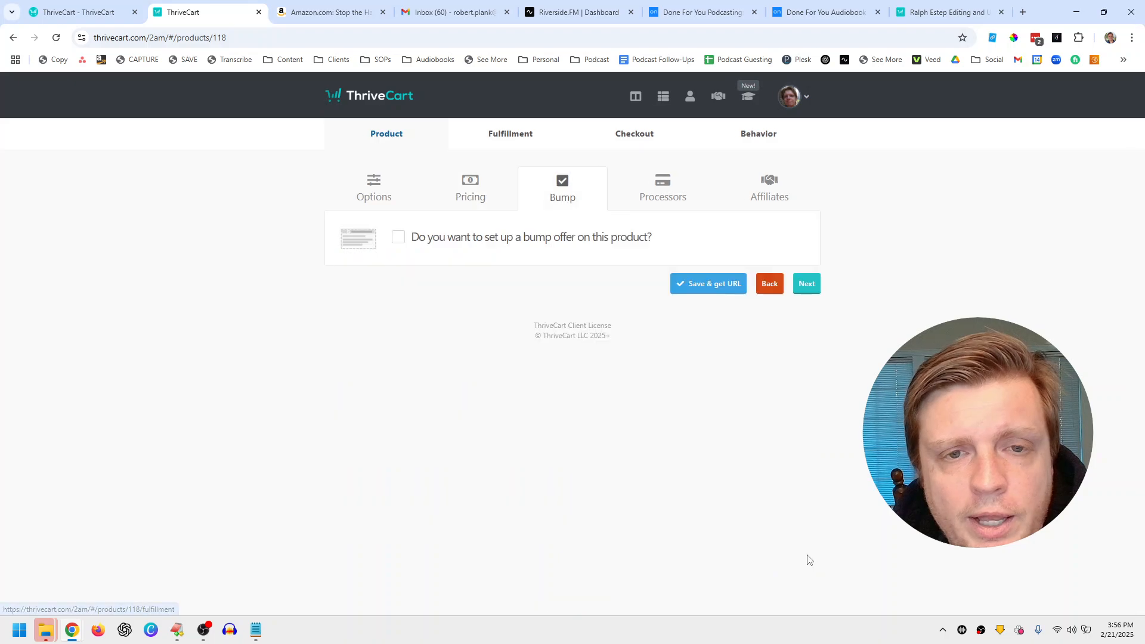
pyautogui.click(806, 290)
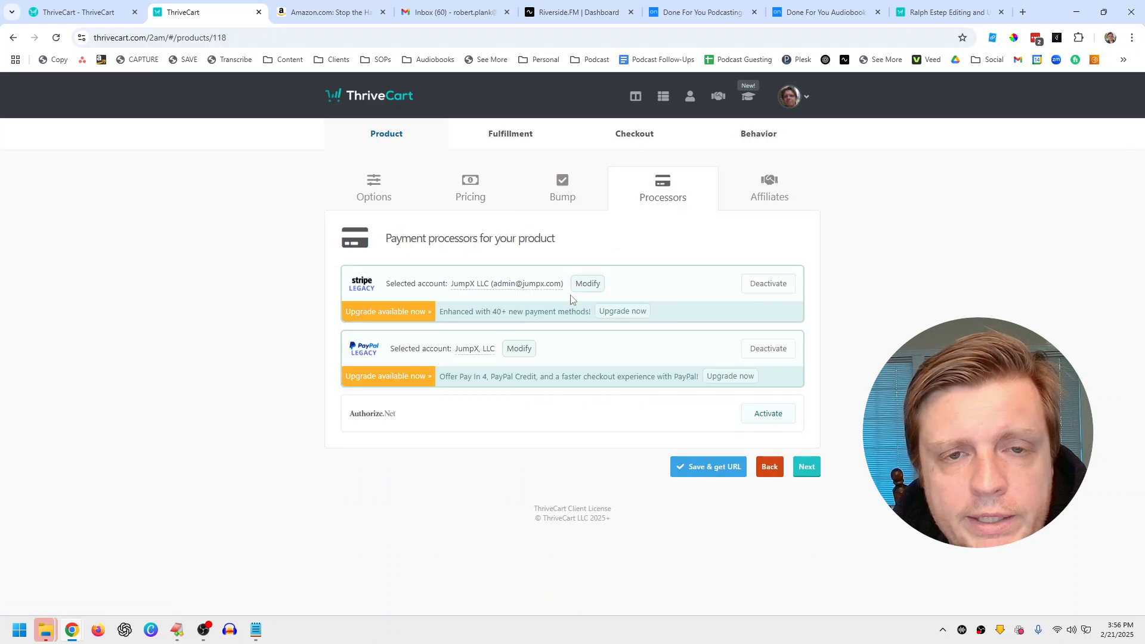
pyautogui.click(807, 467)
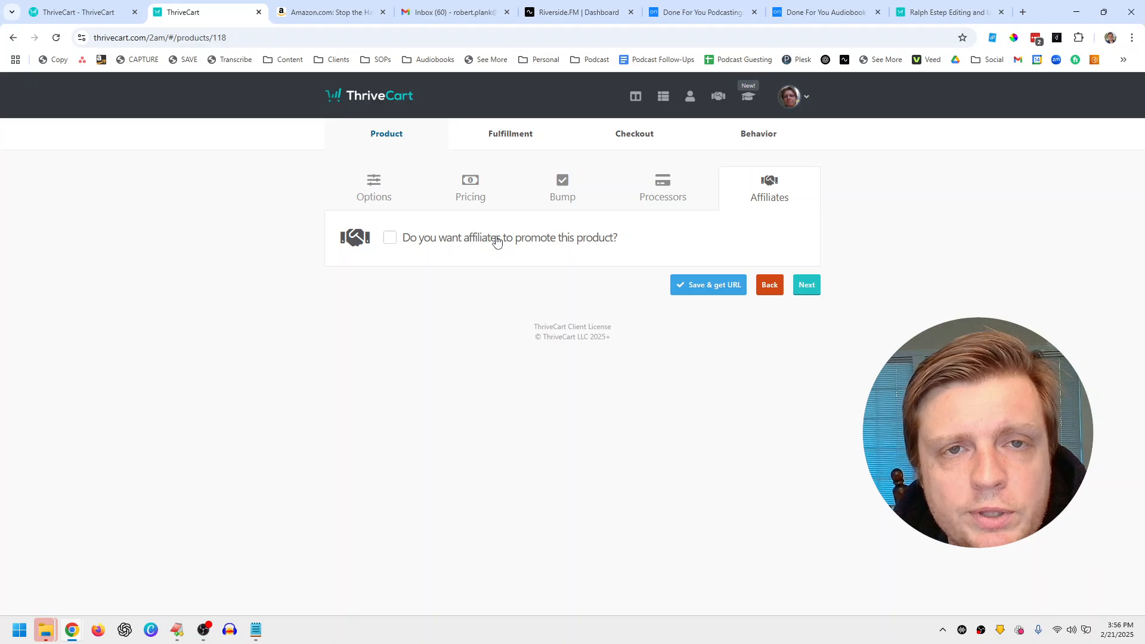
pyautogui.click(806, 286)
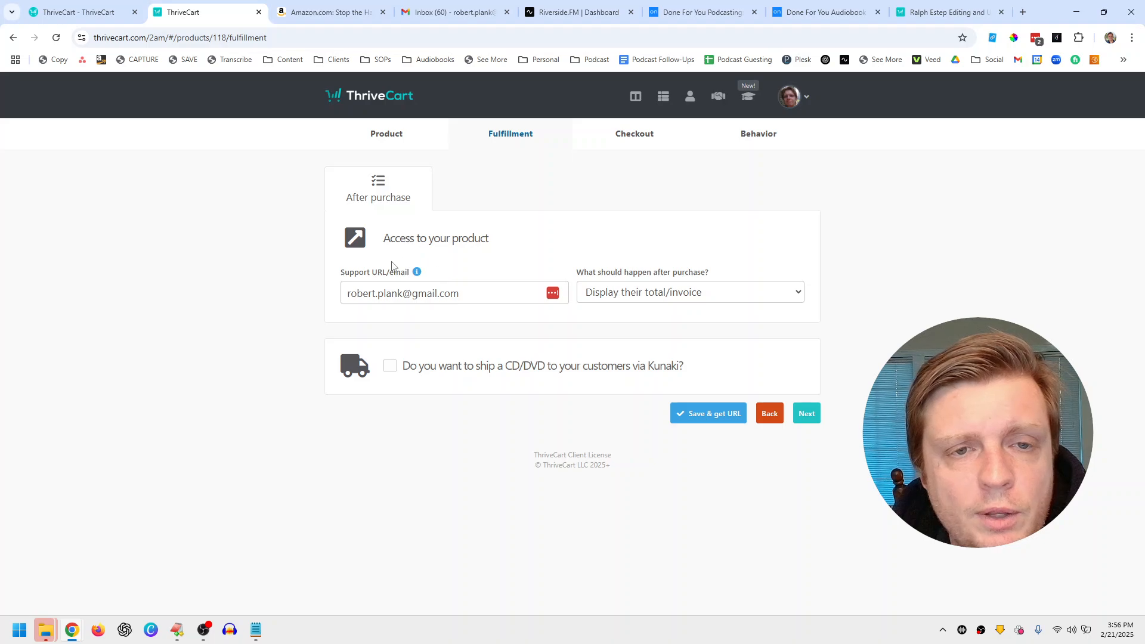
# Step: Try the membership and URL after-purchase options, revert to Display their total/invoice, and go to Checkout
pyautogui.click(596, 298)
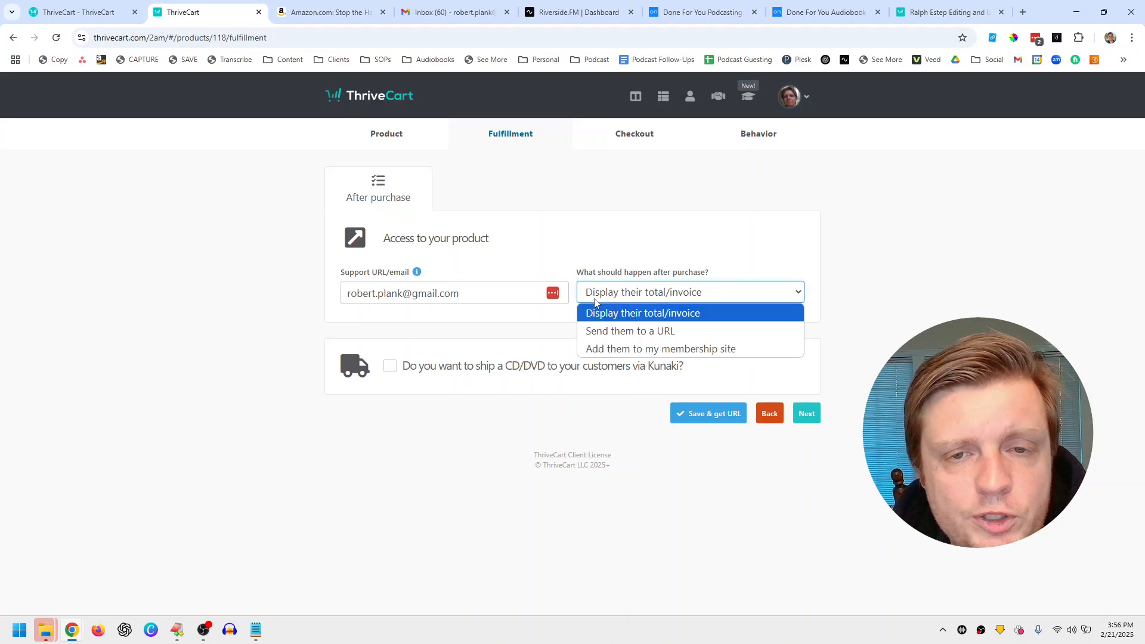
pyautogui.click(692, 350)
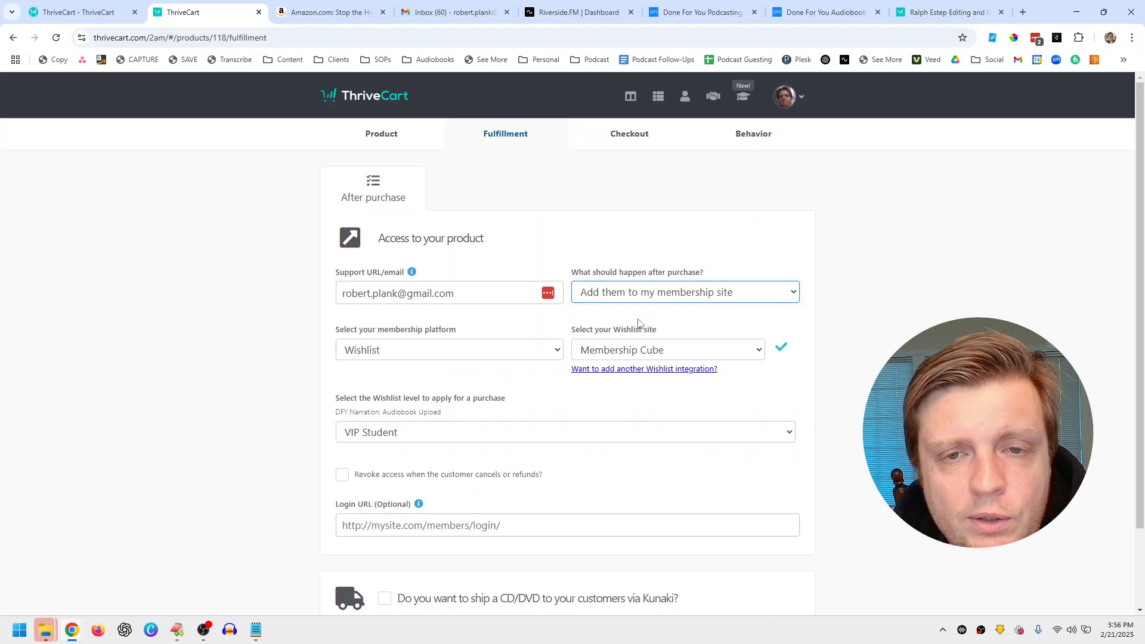
pyautogui.click(631, 301)
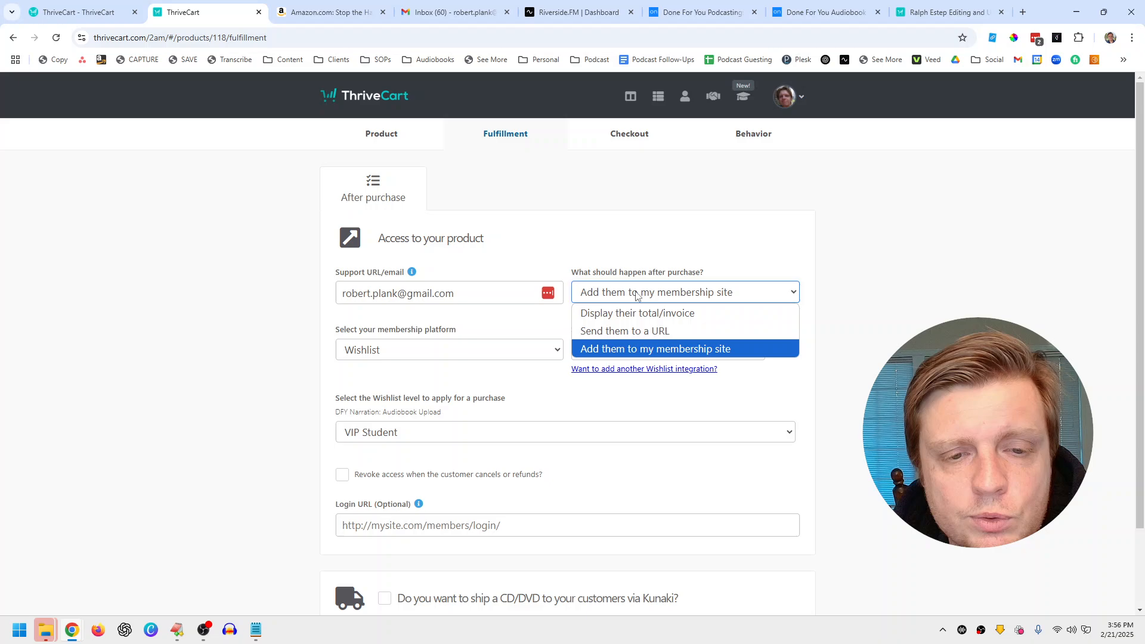
pyautogui.click(637, 327)
pyautogui.click(801, 466)
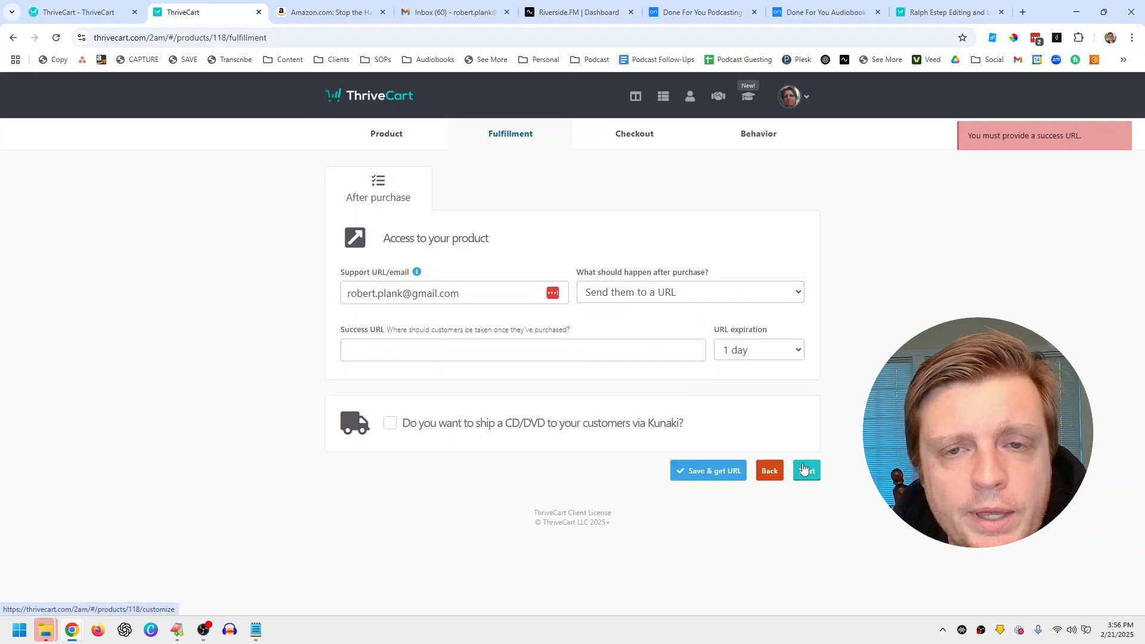
pyautogui.click(659, 296)
pyautogui.click(649, 314)
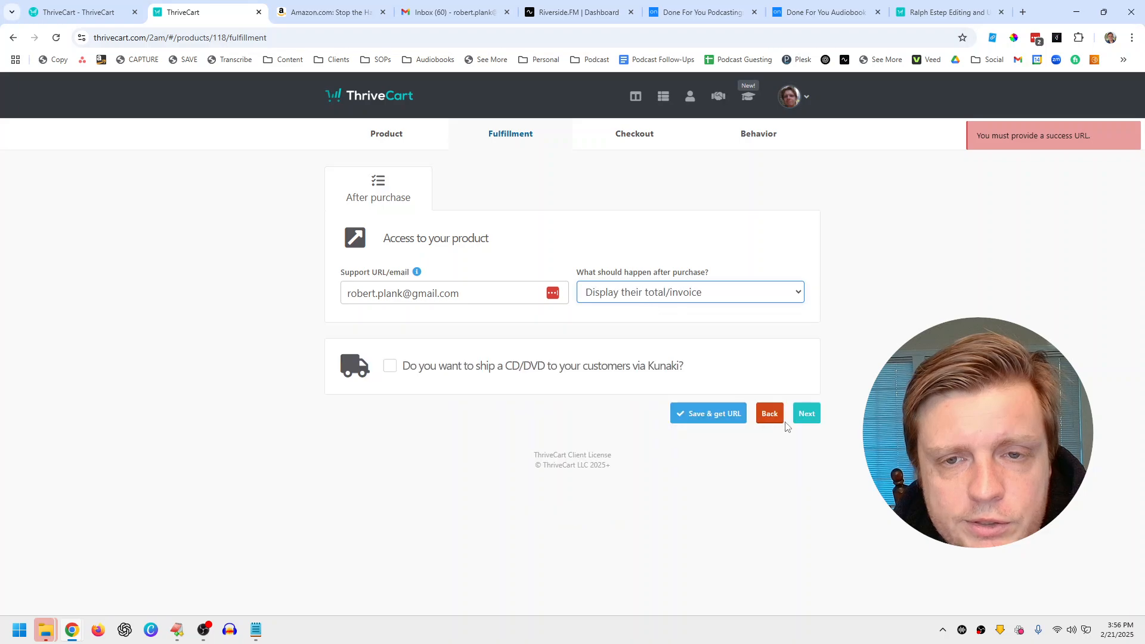
pyautogui.click(803, 413)
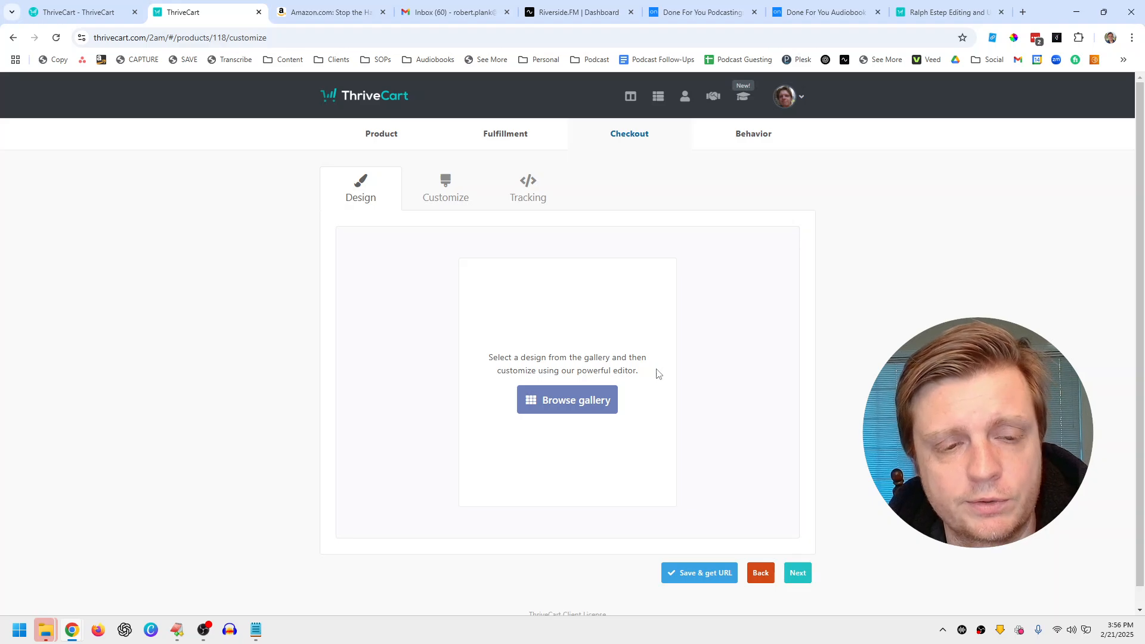
pyautogui.click(204, 636)
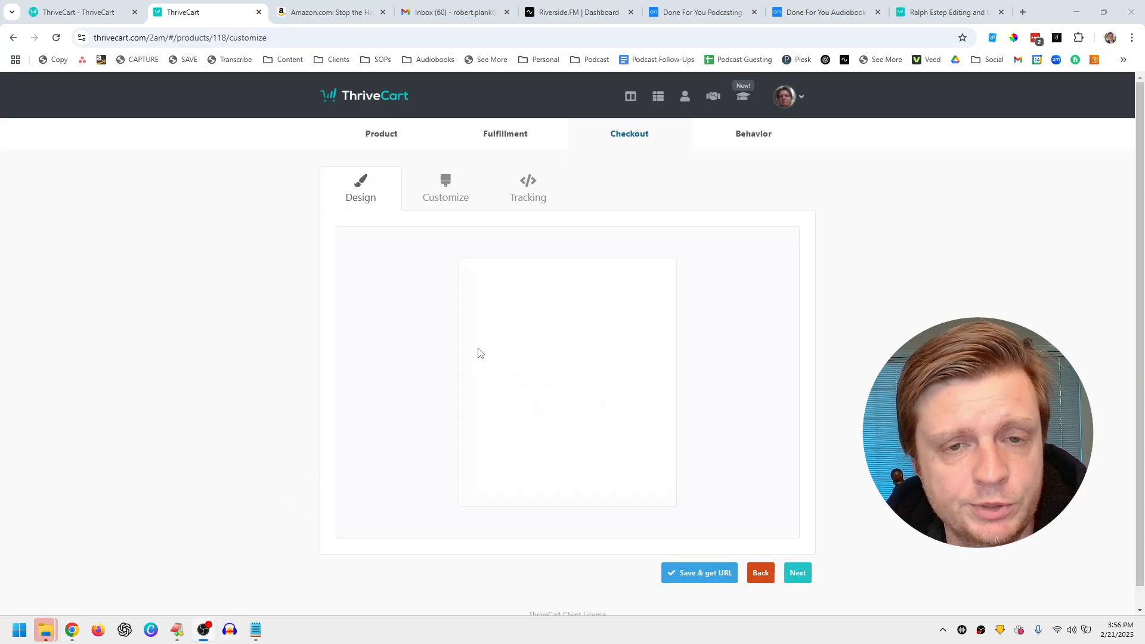
# Step: Launch the checkout editor from Customize, preview the Cart and Success pages, and complete the design
pyautogui.click(500, 336)
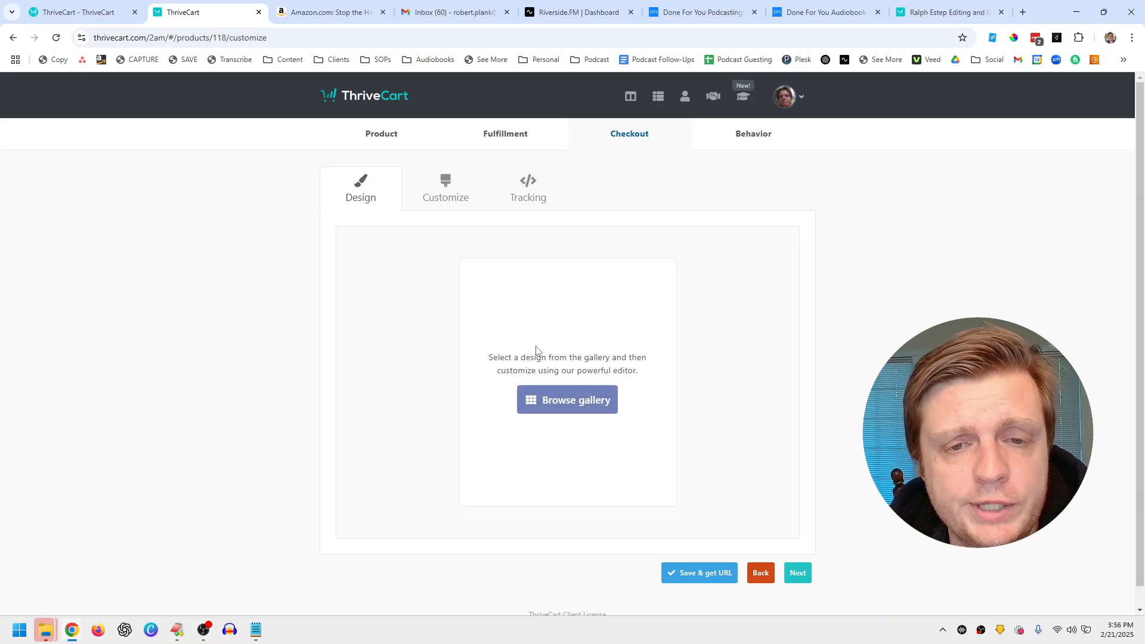
pyautogui.click(447, 189)
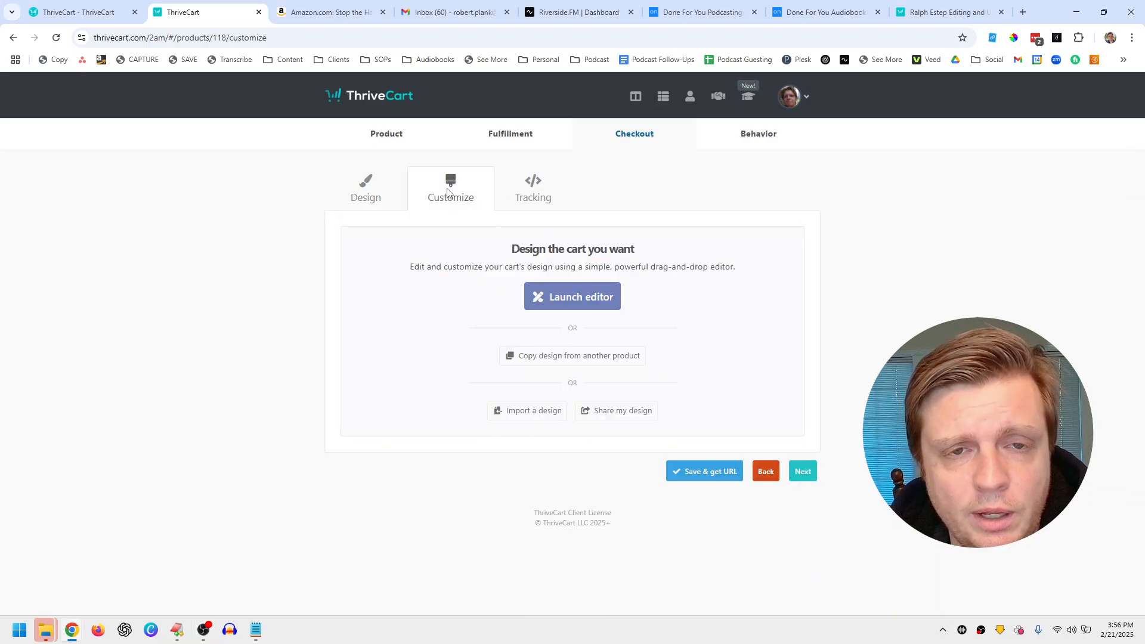
pyautogui.click(583, 314)
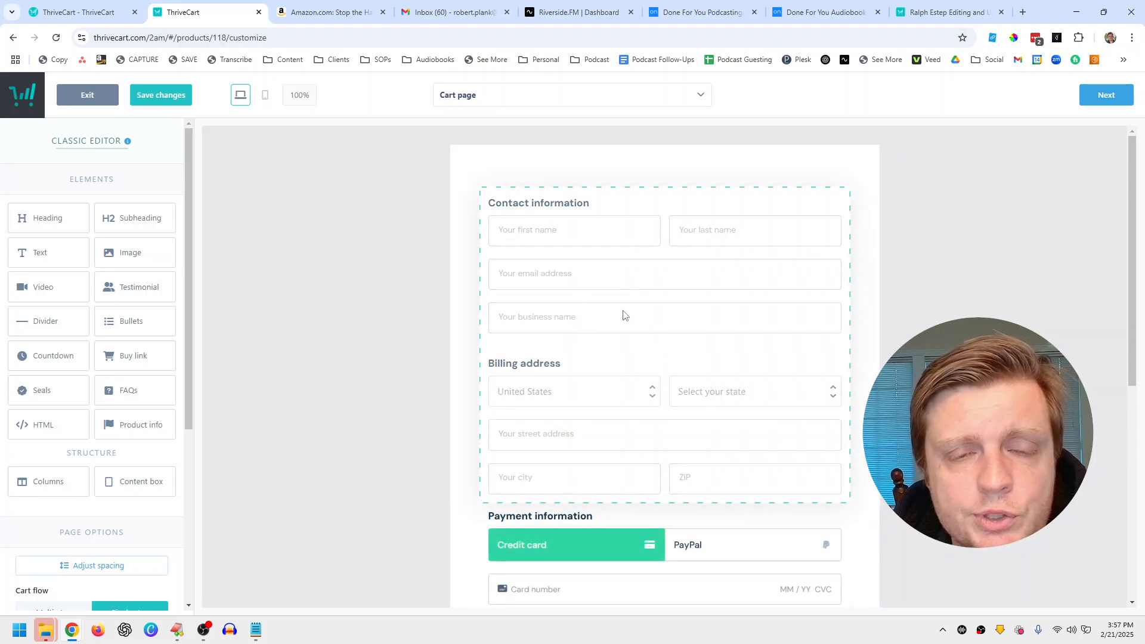
pyautogui.scroll(-7, 578, 325)
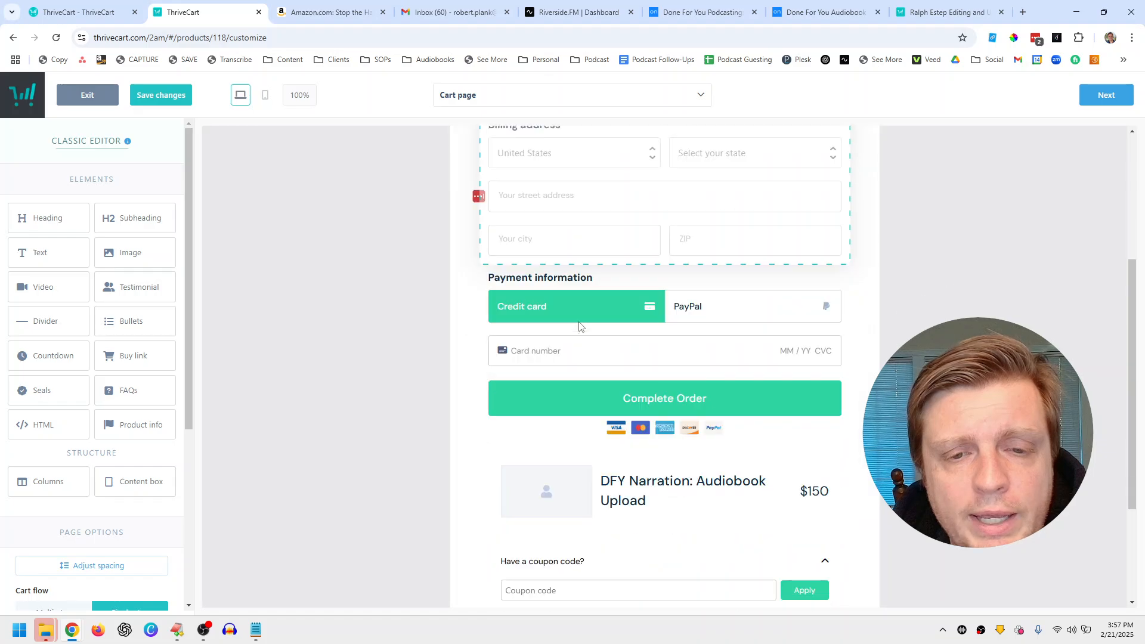
pyautogui.scroll(2, 598, 410)
pyautogui.scroll(5, 598, 410)
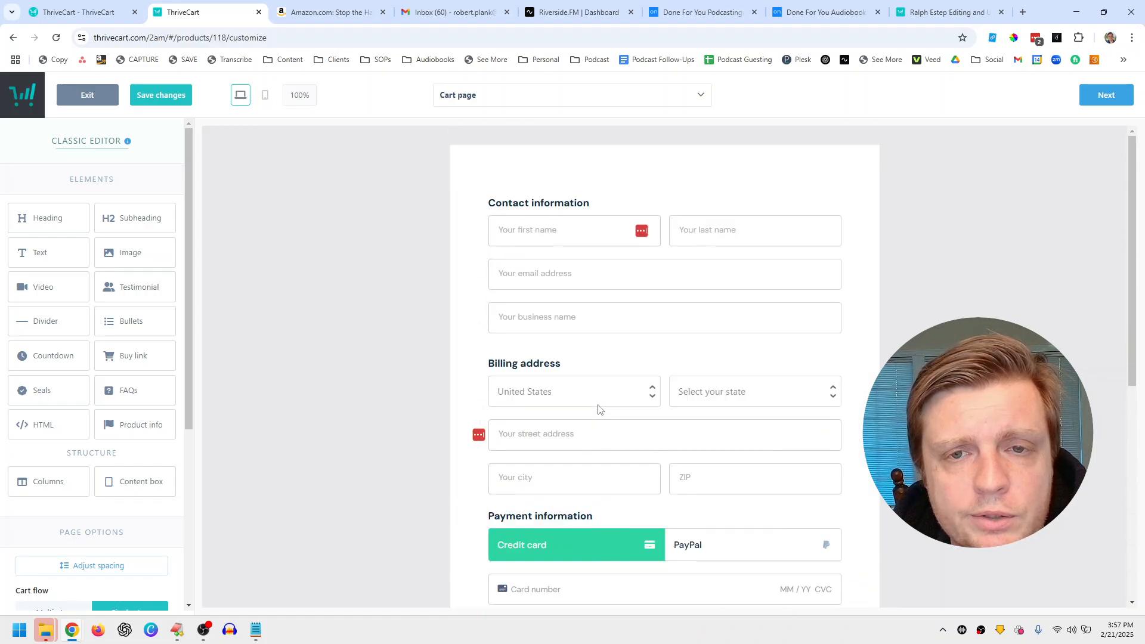
pyautogui.click(1105, 97)
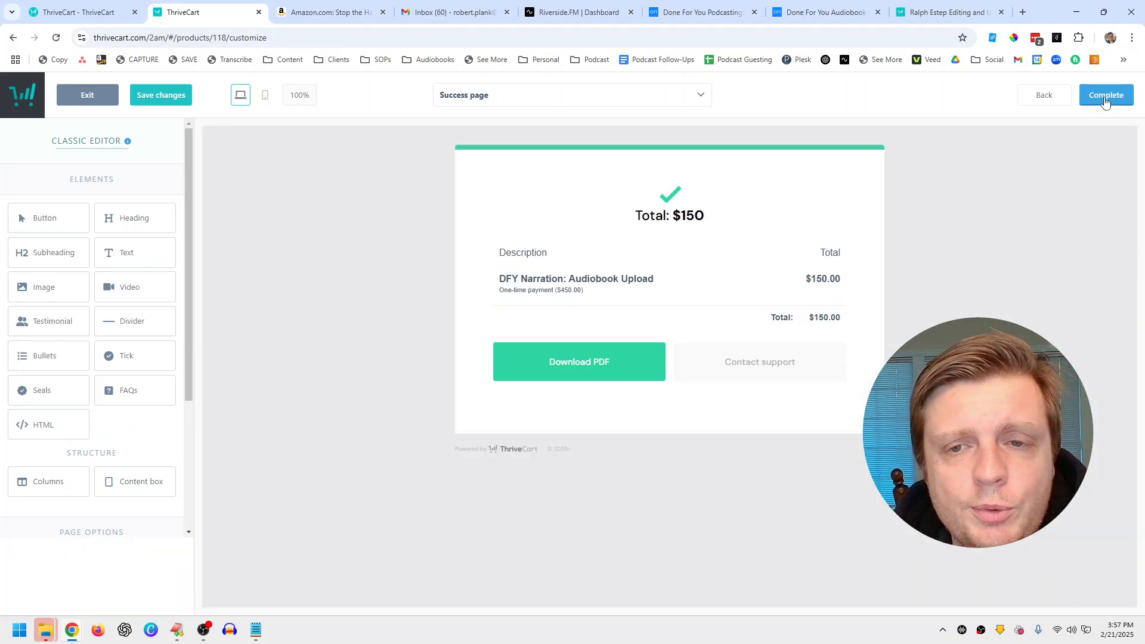
pyautogui.click(1045, 100)
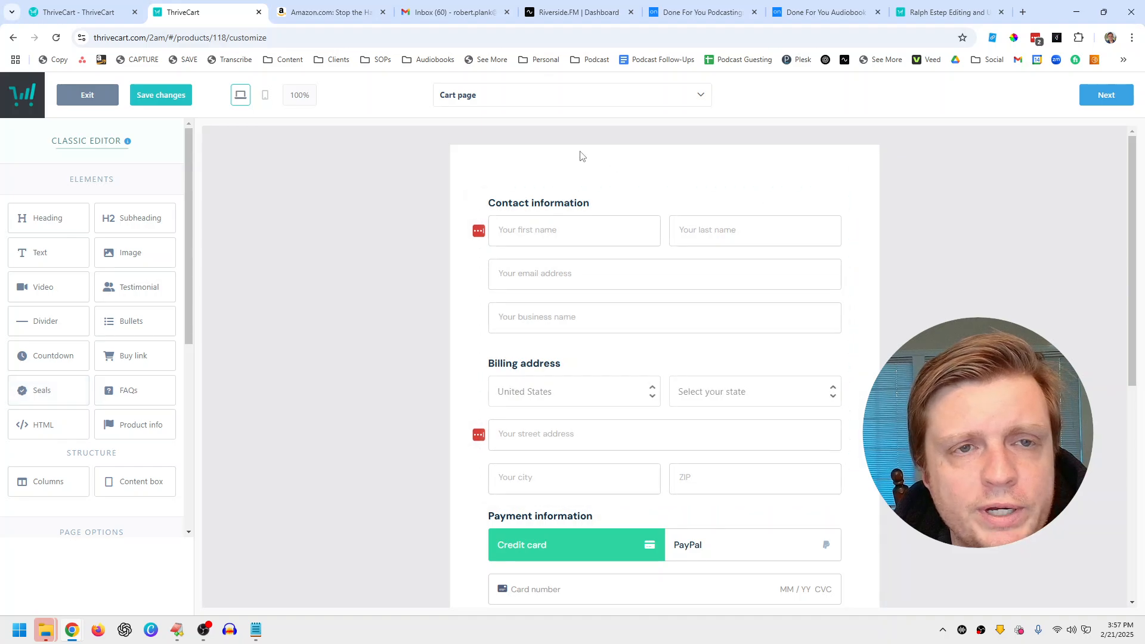
pyautogui.click(1112, 99)
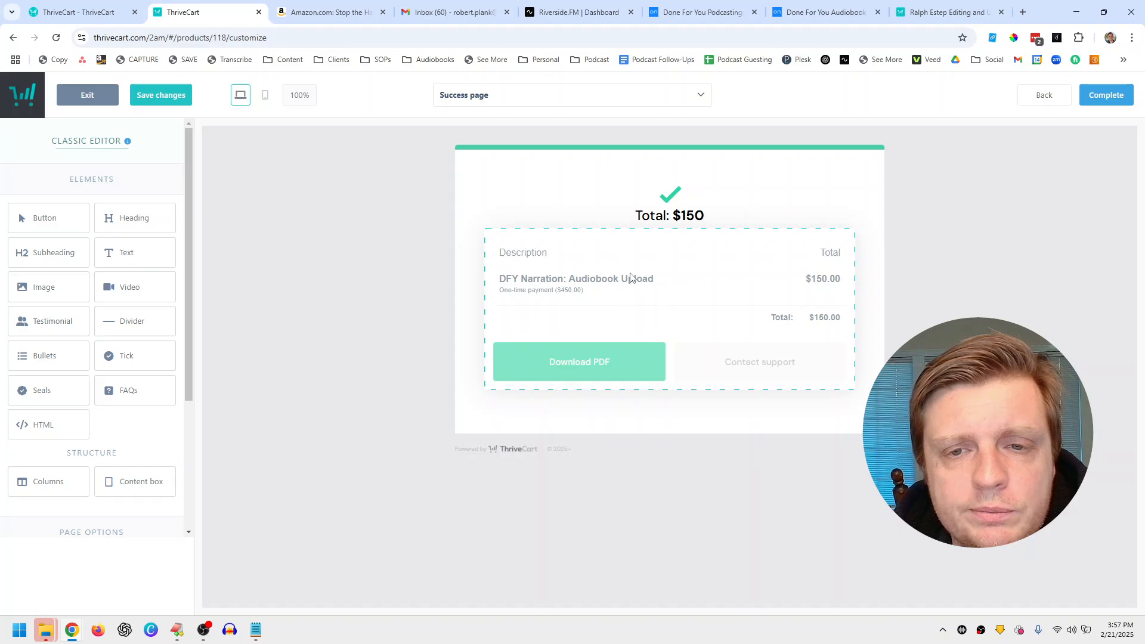
pyautogui.click(1103, 95)
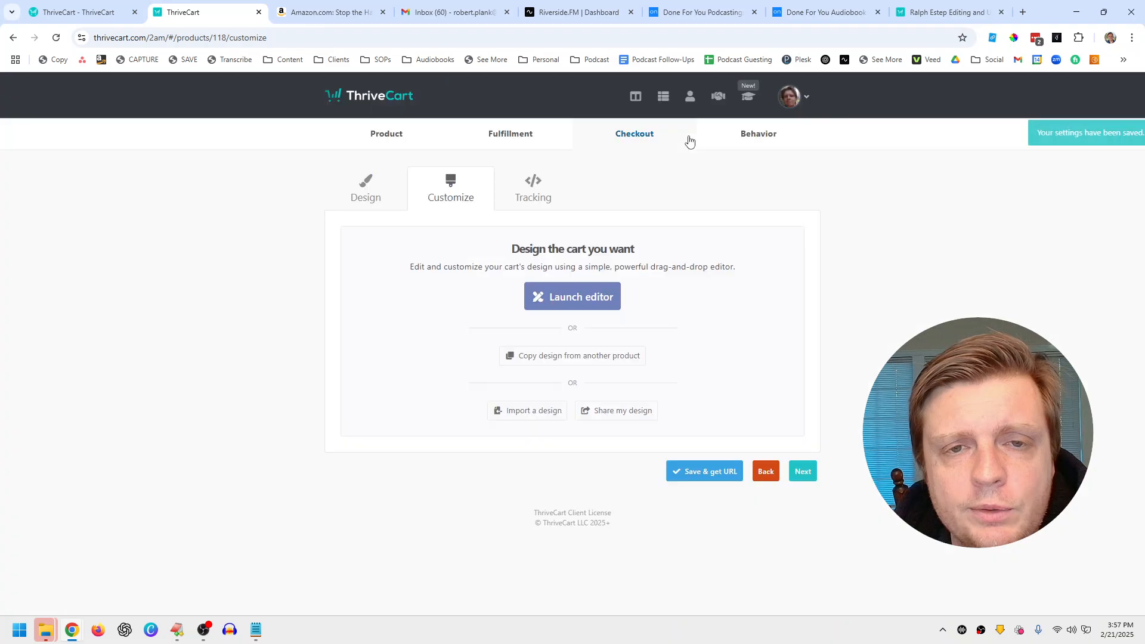
# Step: Pass the Tracking and Behavior tabs, save the product, and open its checkout editing settings
pyautogui.click(801, 466)
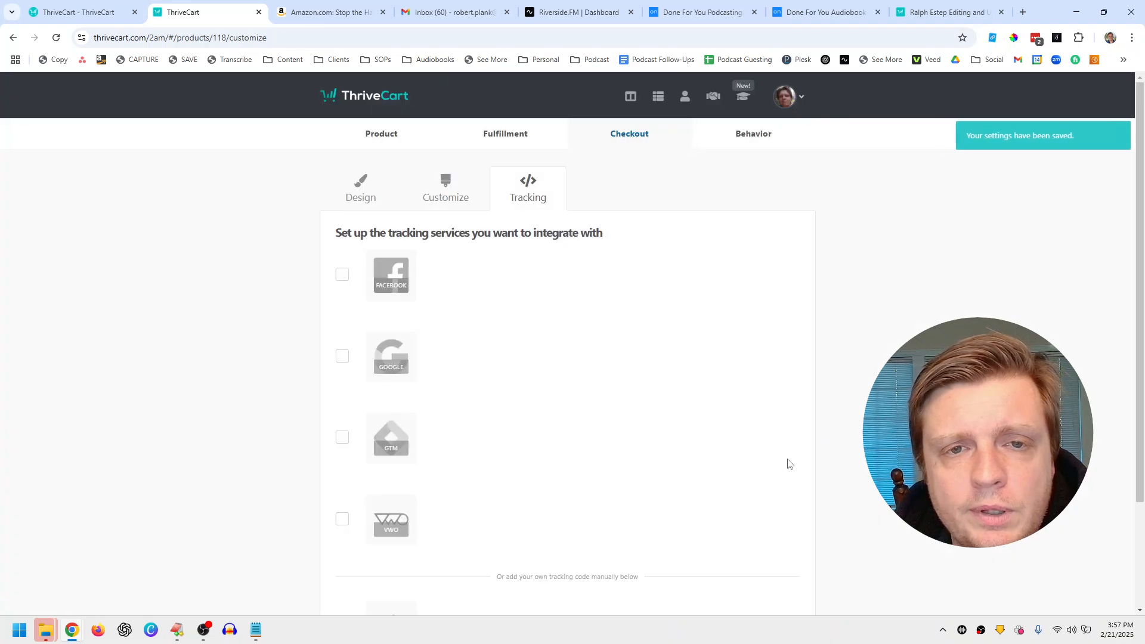
pyautogui.scroll(-3, 787, 463)
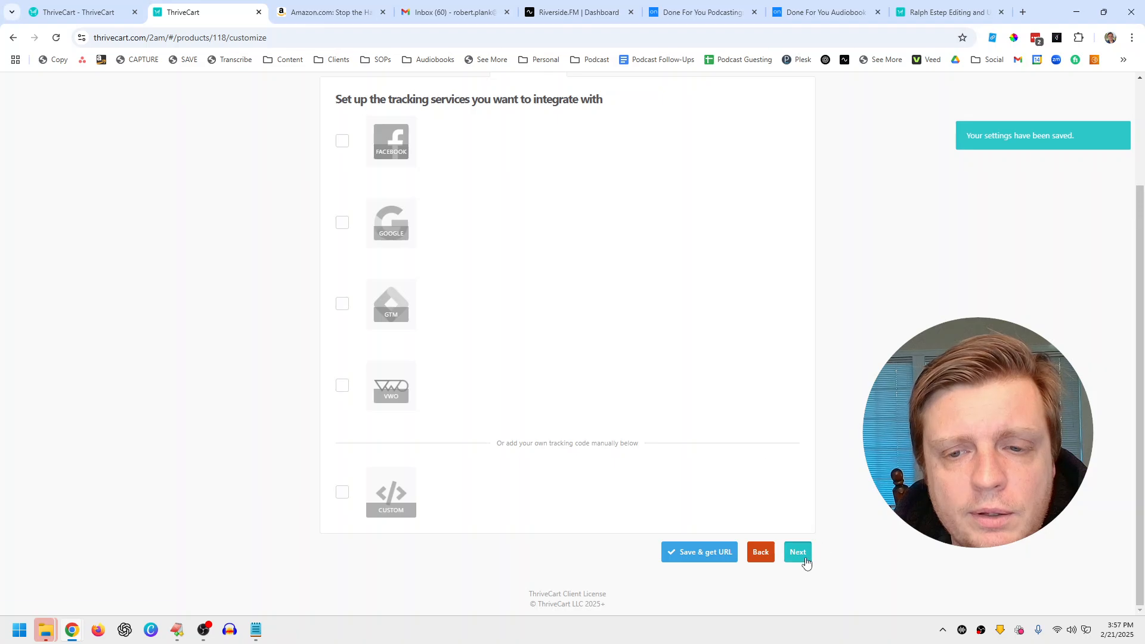
pyautogui.click(799, 553)
pyautogui.click(762, 424)
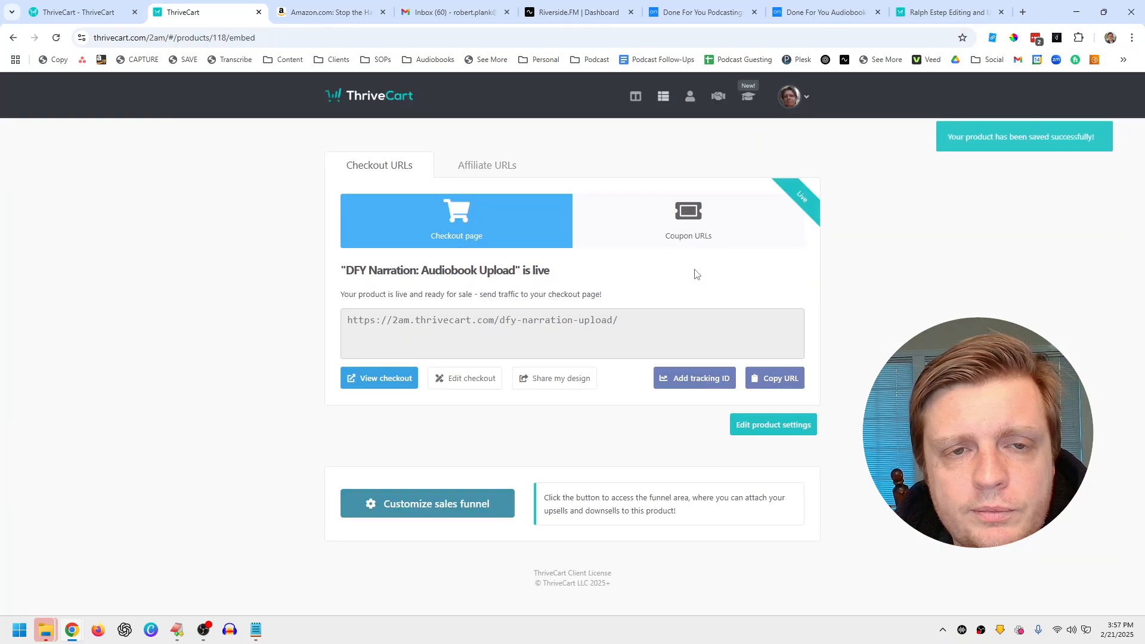
pyautogui.click(525, 333)
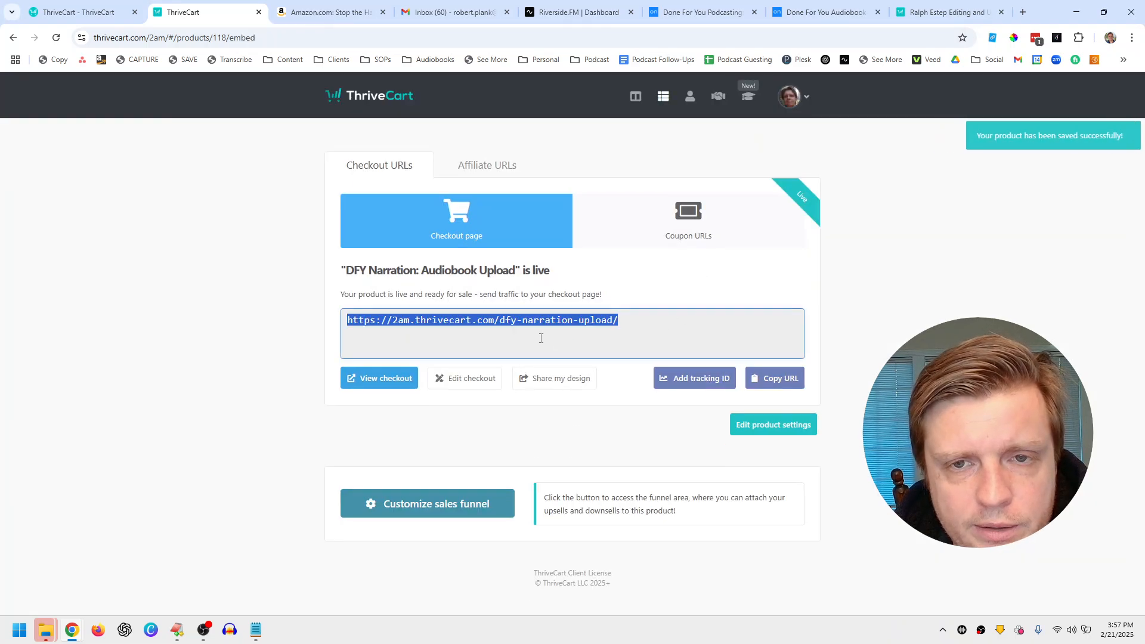
pyautogui.click(467, 379)
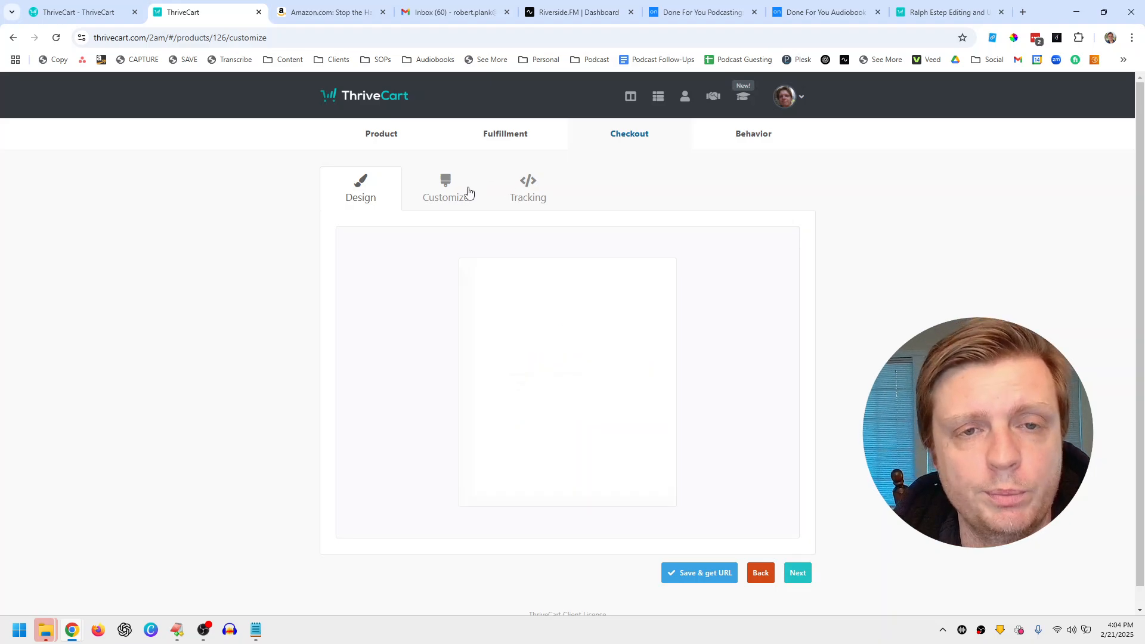
# Step: Launch the drag-and-drop checkout editor on Cart step 1 for the $500 editing and uploading product
pyautogui.click(467, 192)
pyautogui.click(395, 195)
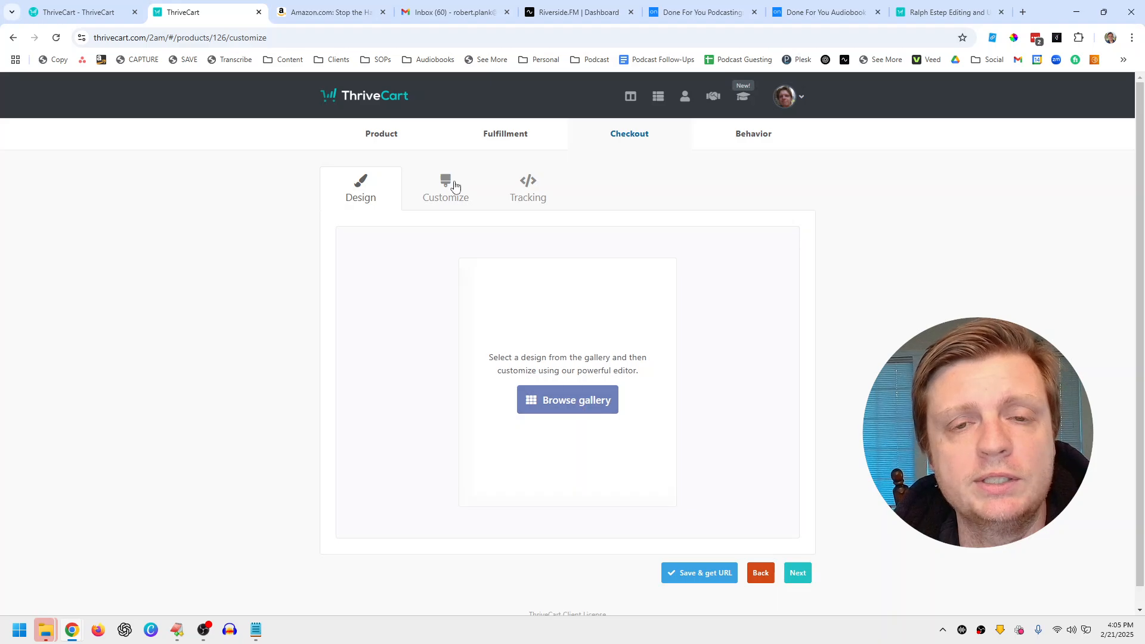
pyautogui.click(451, 187)
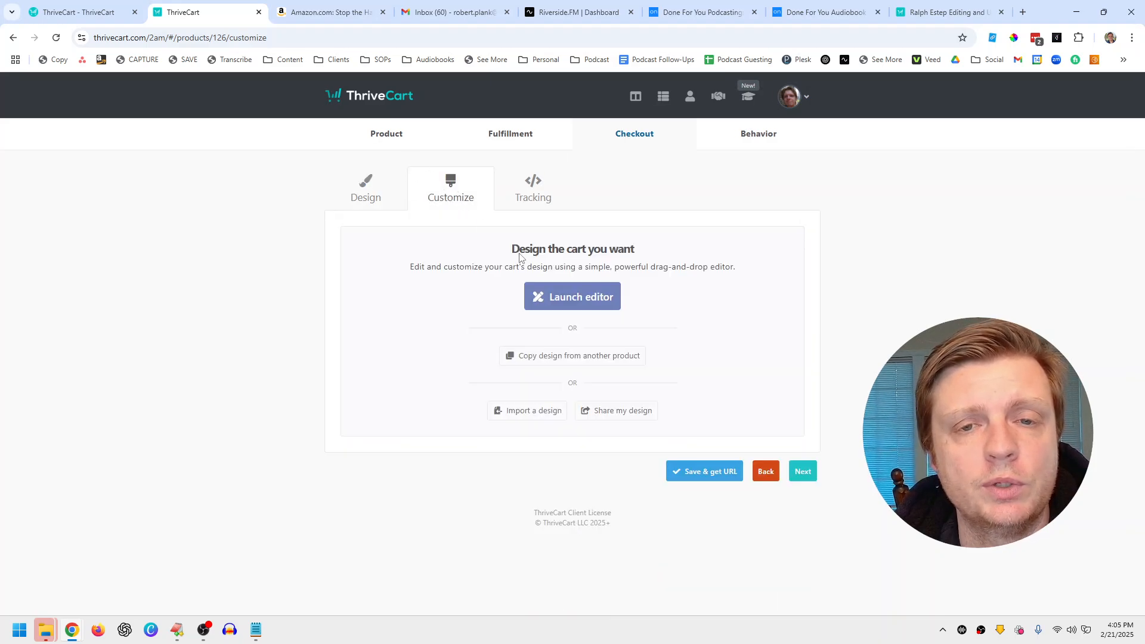
pyautogui.click(567, 298)
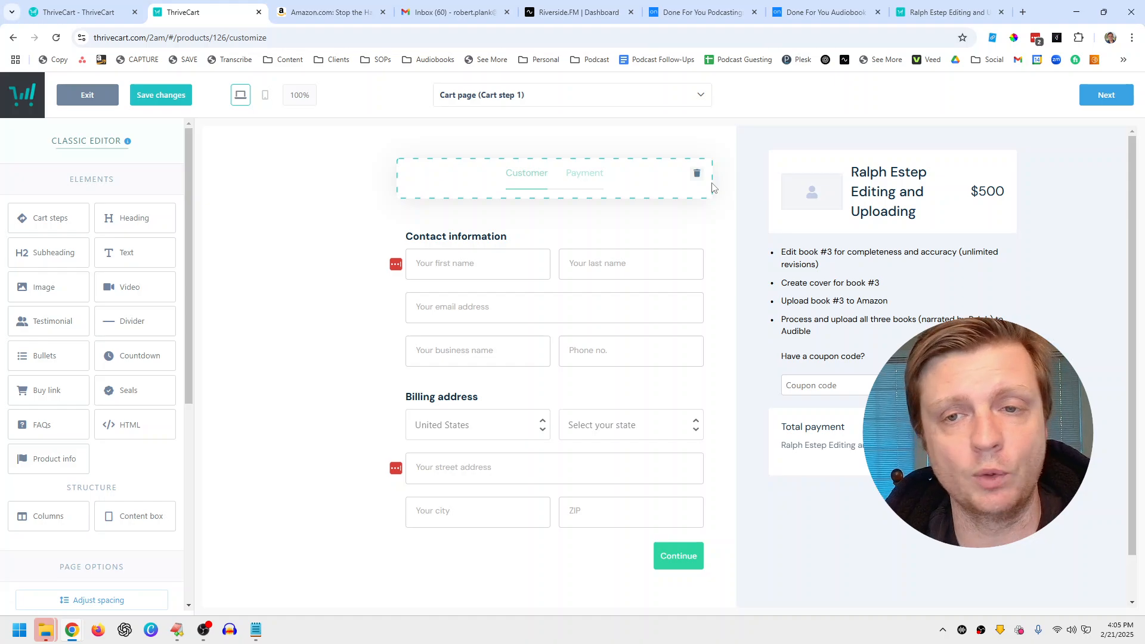
# Step: Preview the Monthly Option ($497/month) checkout popup on the DFY Podcast order form, then close it
pyautogui.click(698, 12)
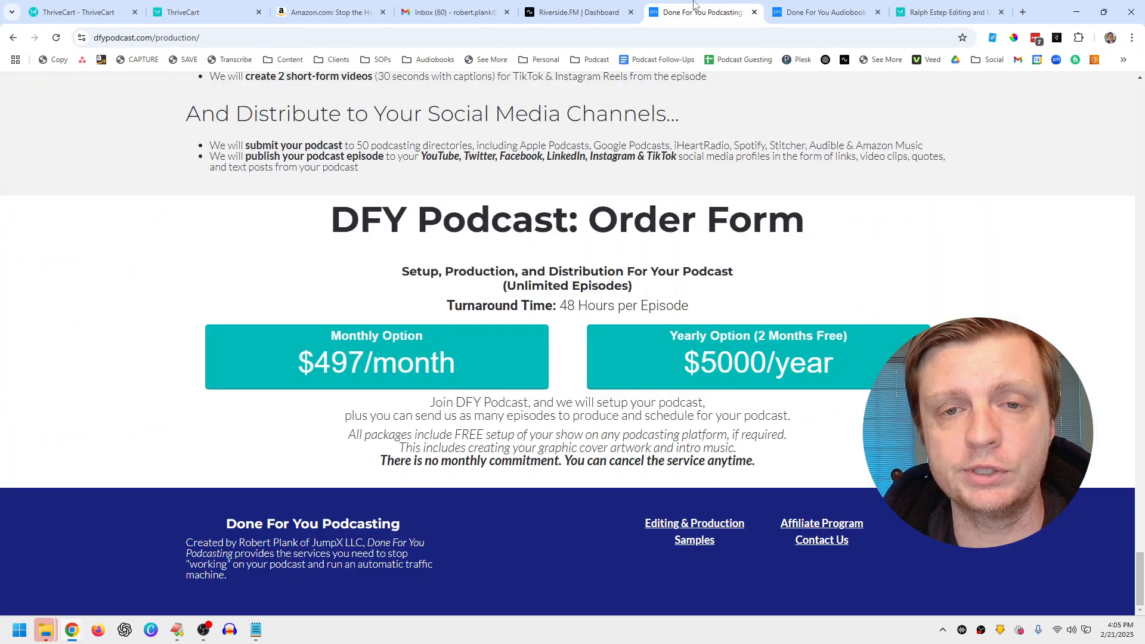
pyautogui.click(474, 346)
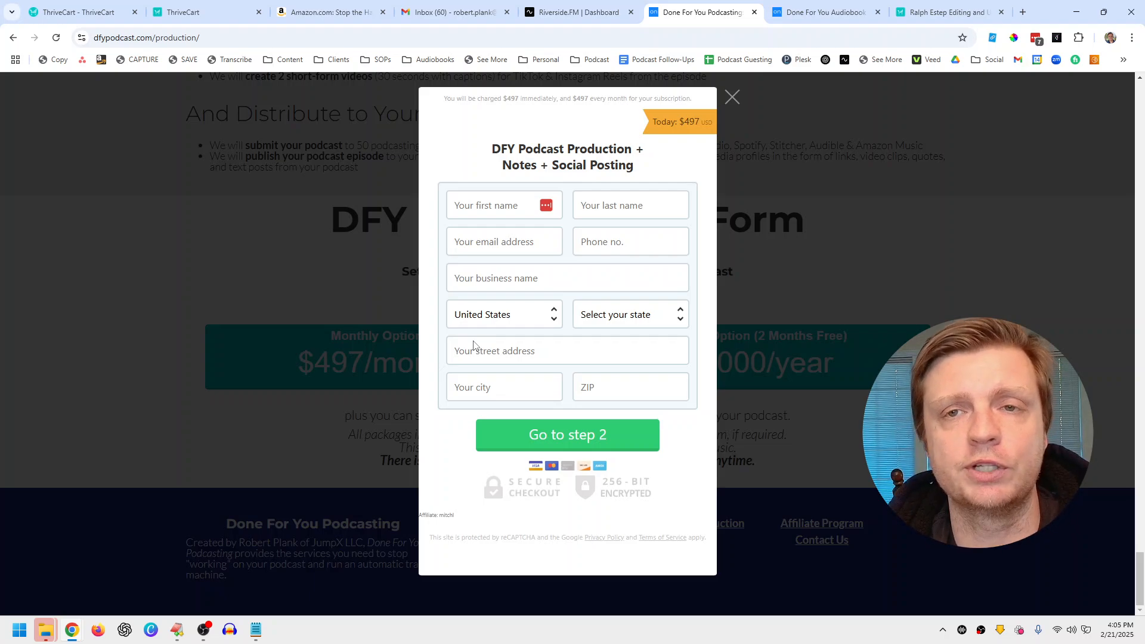
pyautogui.click(732, 97)
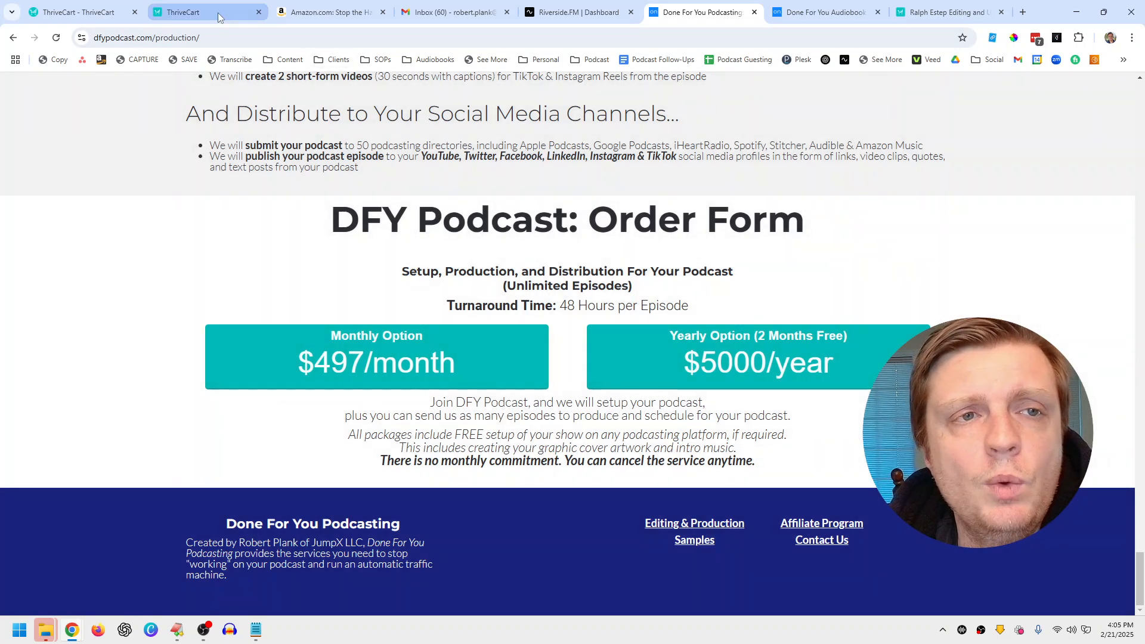
# Step: Exit the checkout editor without saving the changes
pyautogui.click(218, 13)
pyautogui.click(122, 15)
pyautogui.click(166, 22)
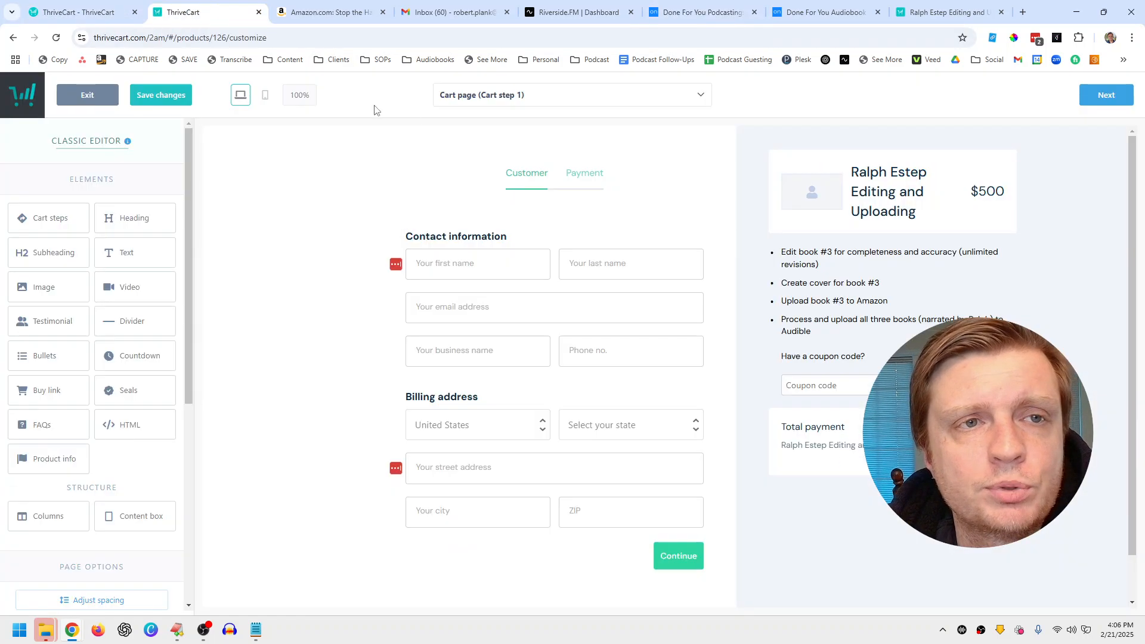
pyautogui.click(86, 95)
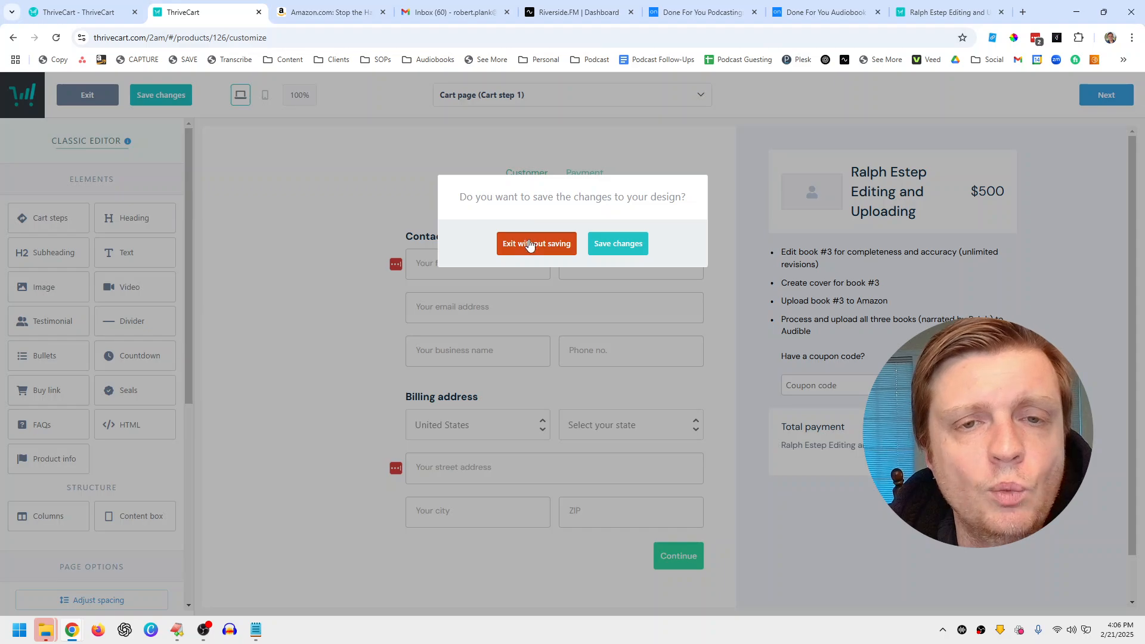
pyautogui.click(531, 243)
# Step: Create a new Digital product from the Products list
pyautogui.click(662, 97)
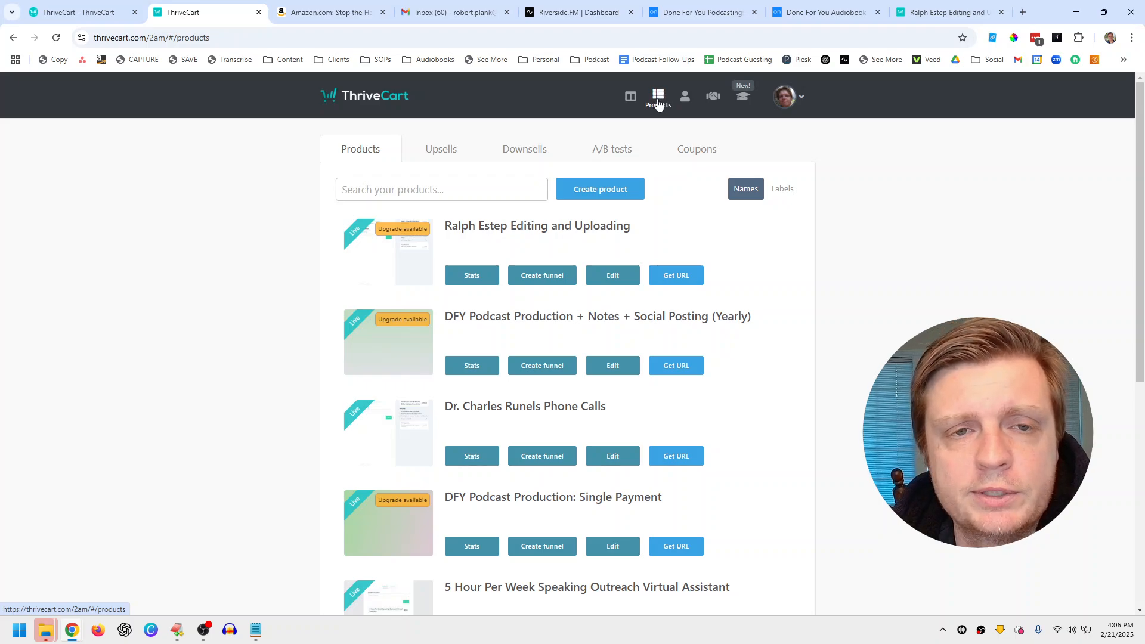
pyautogui.click(602, 190)
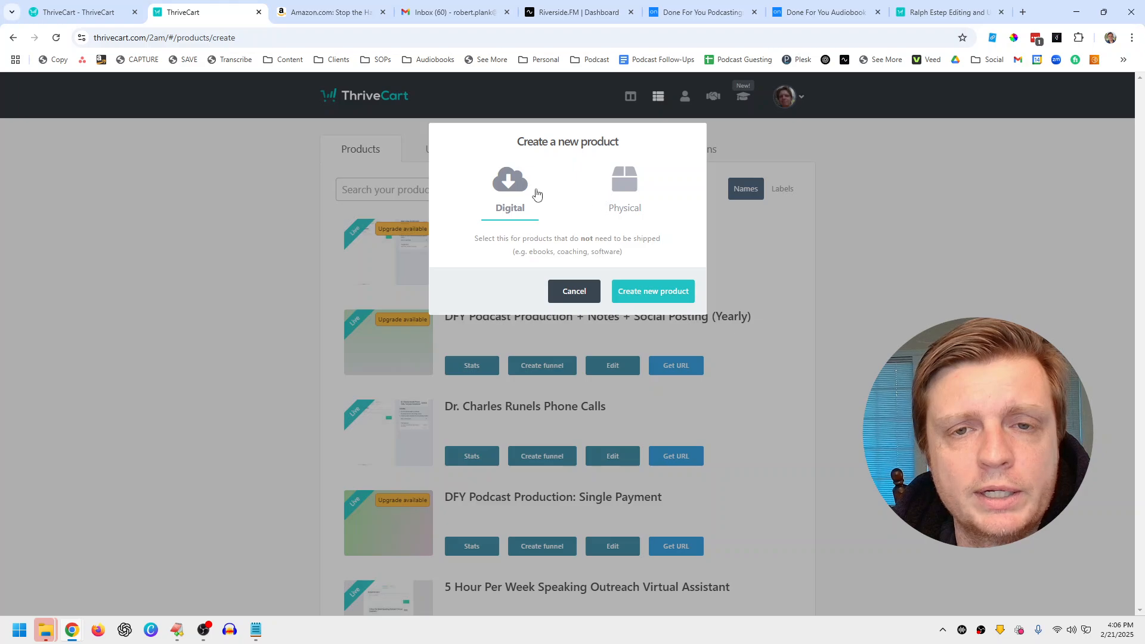
pyautogui.click(614, 189)
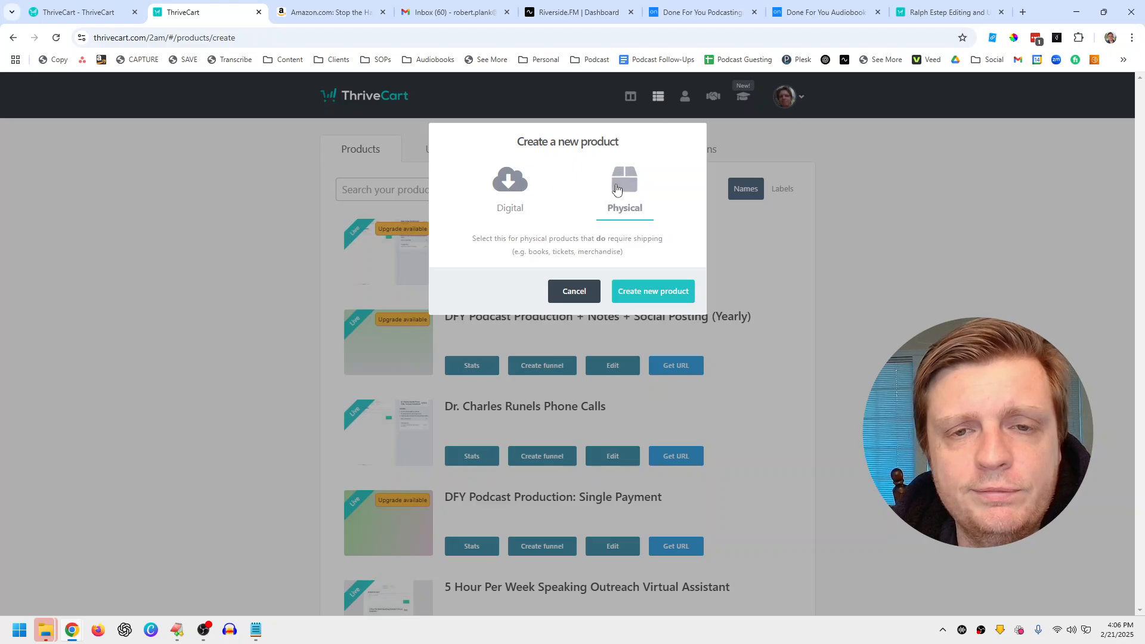
pyautogui.click(494, 195)
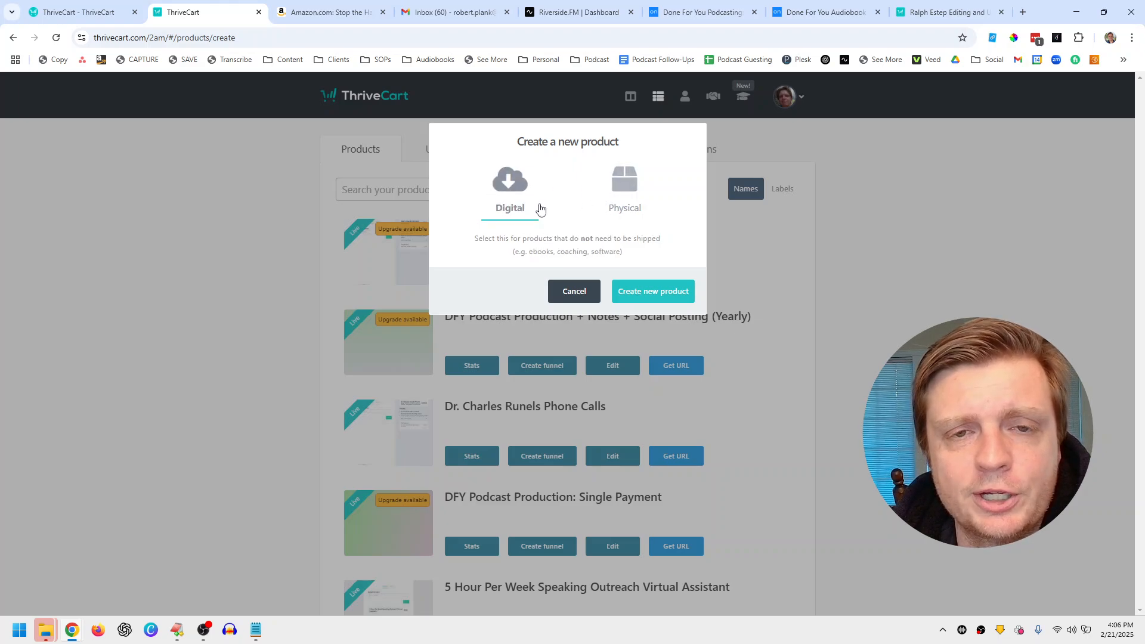
pyautogui.click(629, 290)
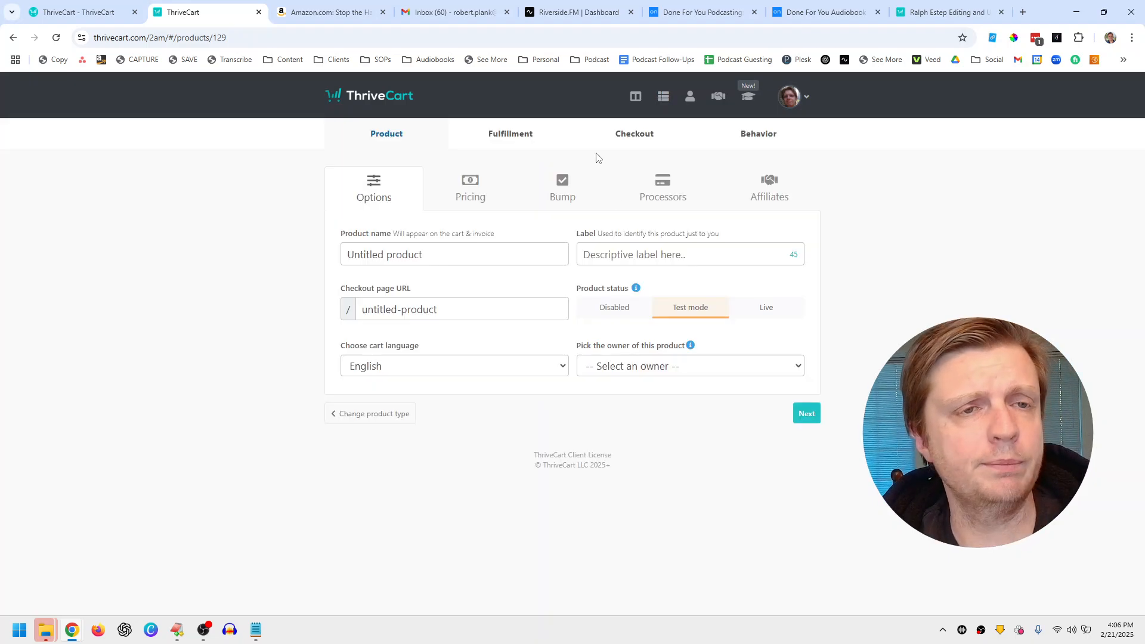
# Step: Name the product with the author's name followed by '40 Hours Per Week Funnel Builder'
pyautogui.click(455, 253)
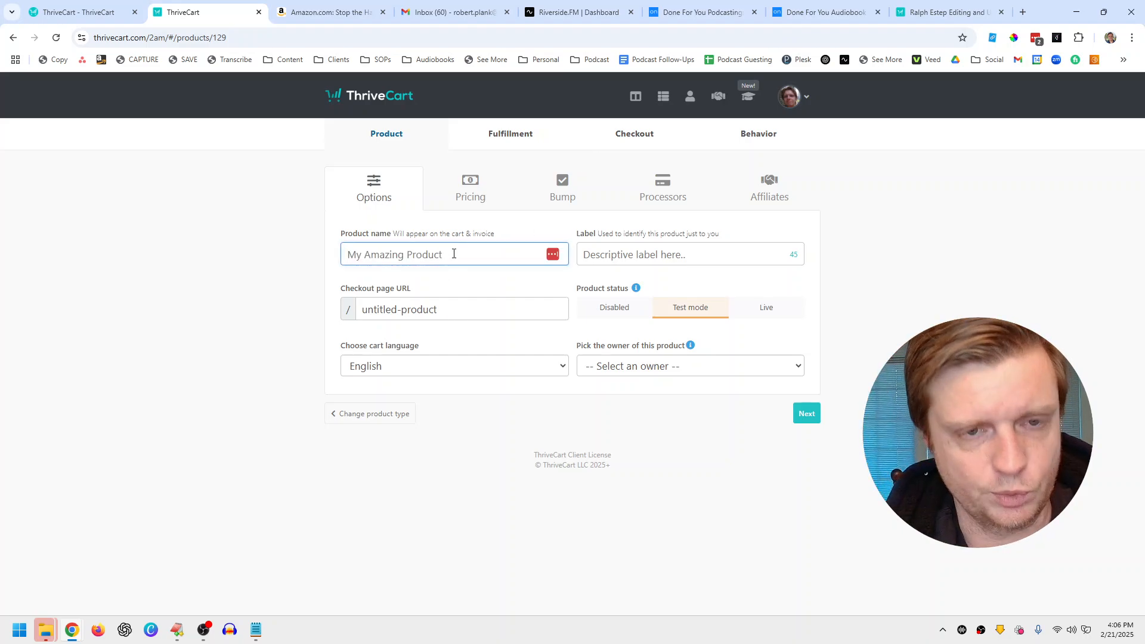
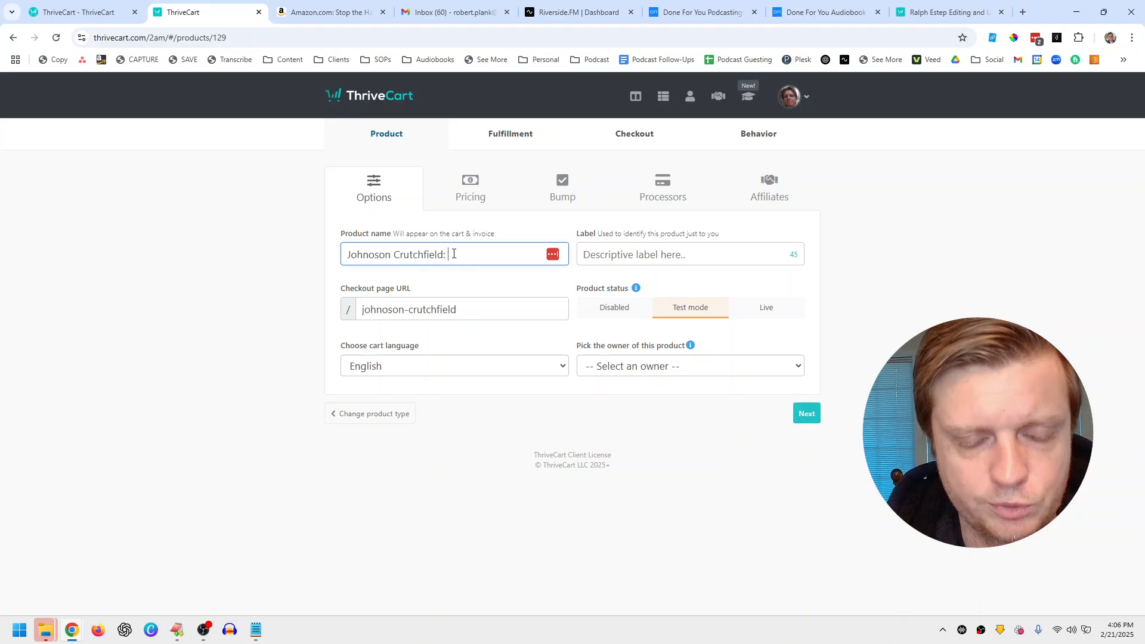
pyautogui.write(': 40 Hou')
pyautogui.press('BackSpace')
pyautogui.press('BackSpace')
pyautogui.press('BackSpace')
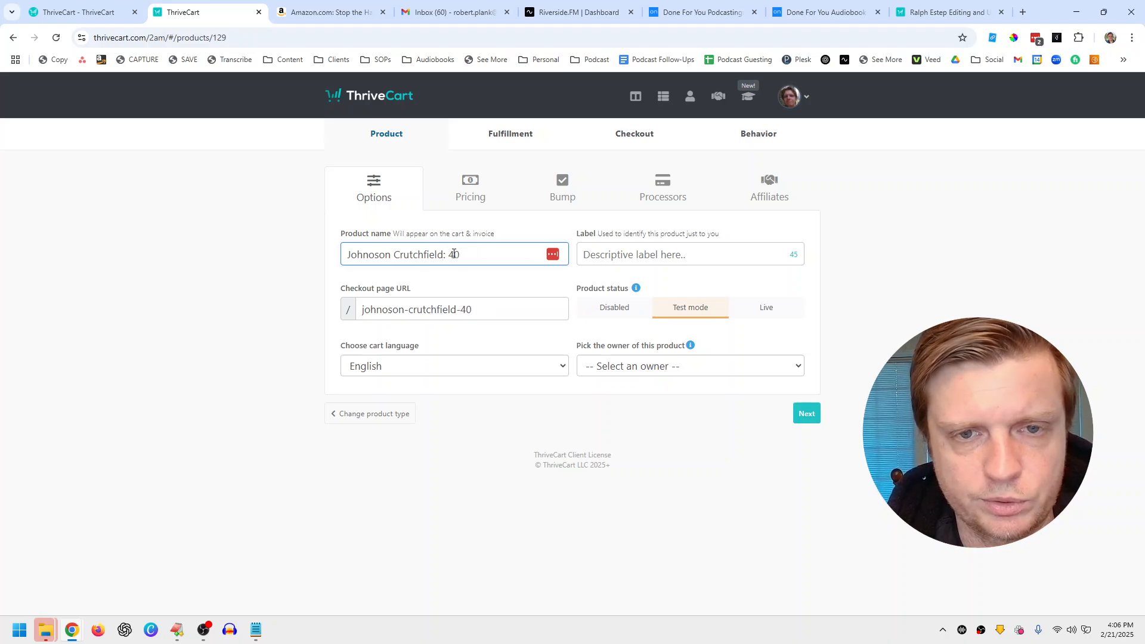
pyautogui.write('Hours Per w')
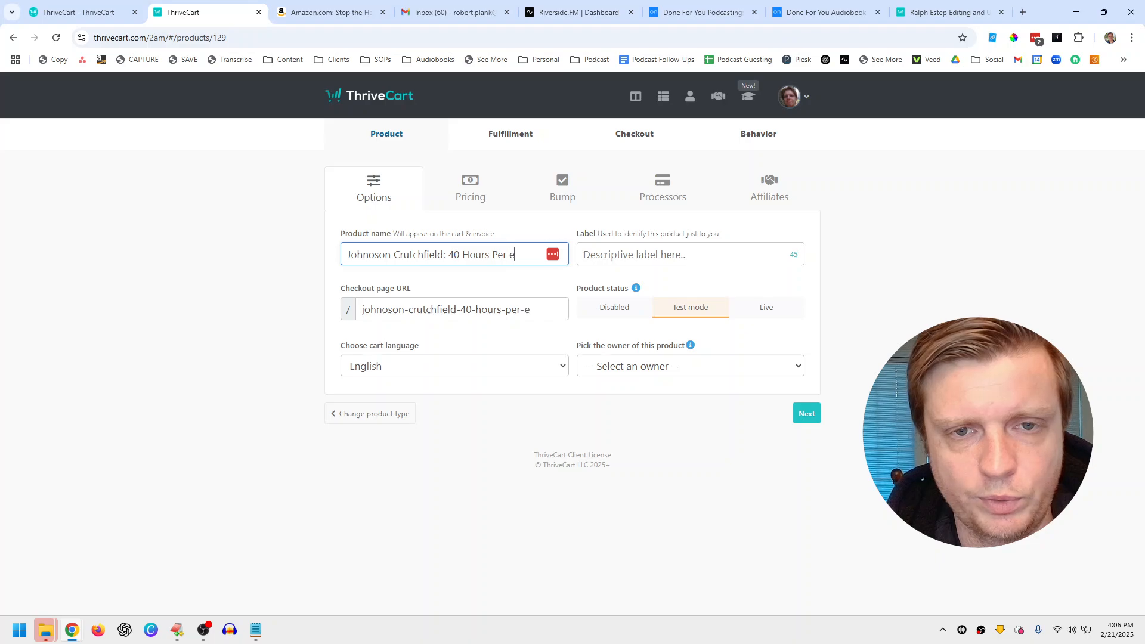
pyautogui.press('BackSpace')
pyautogui.write('Week Funnel Builder')
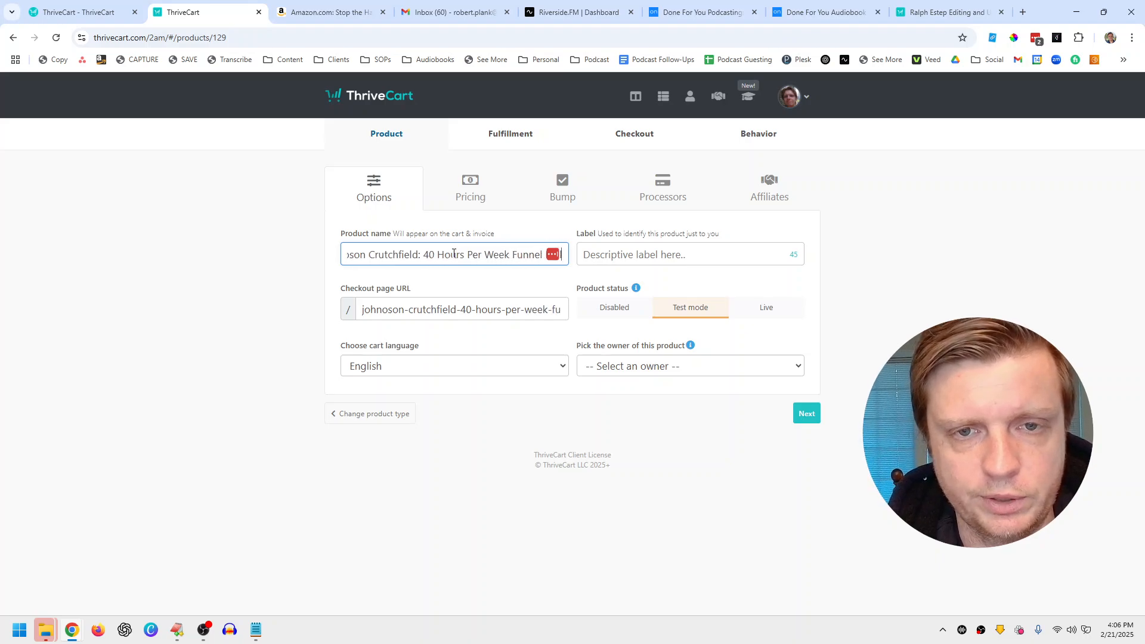
# Step: Change the checkout page URL to 'funnel'
pyautogui.click(451, 315)
pyautogui.hotkey('ctrl', 'a')
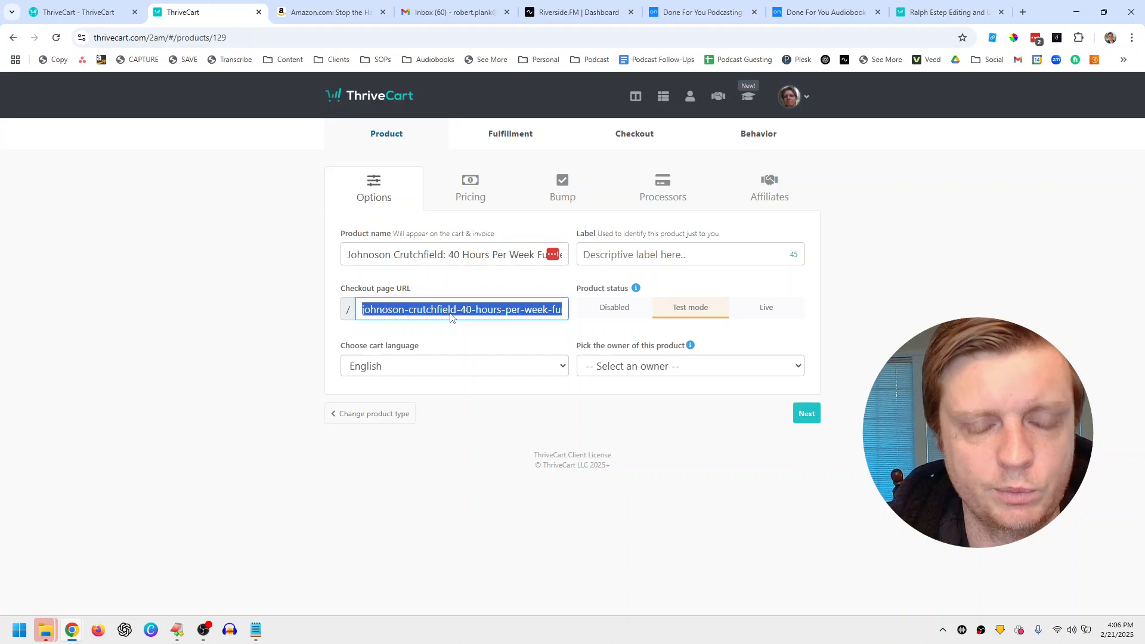
pyautogui.write('funnel')
pyautogui.click(335, 305)
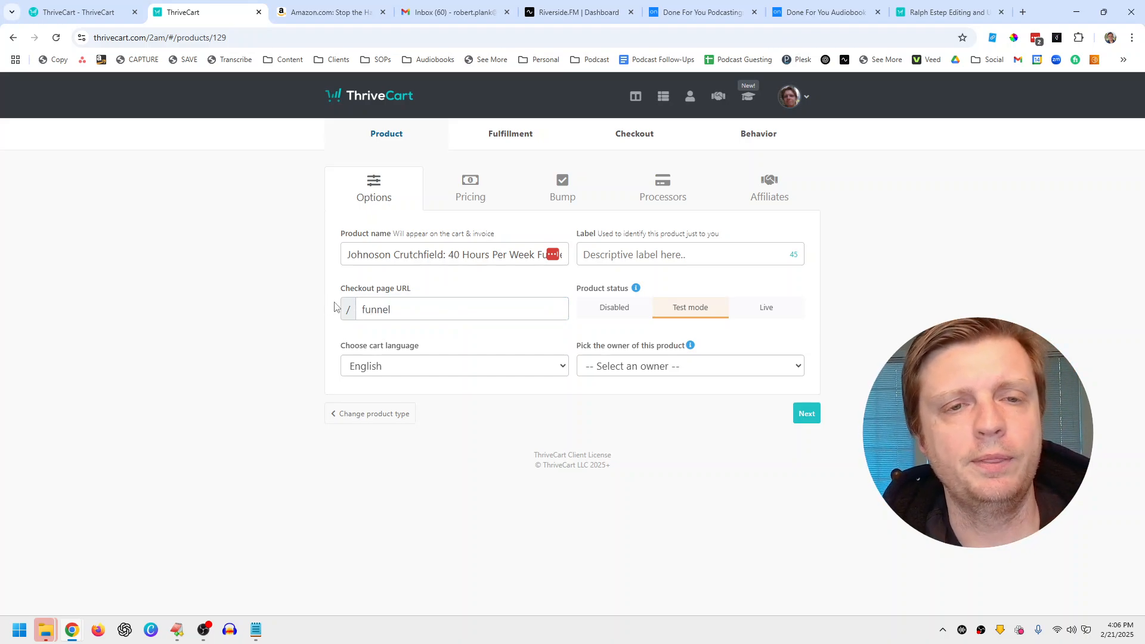
# Step: Make your own account the product owner and set the product to Live
pyautogui.click(205, 629)
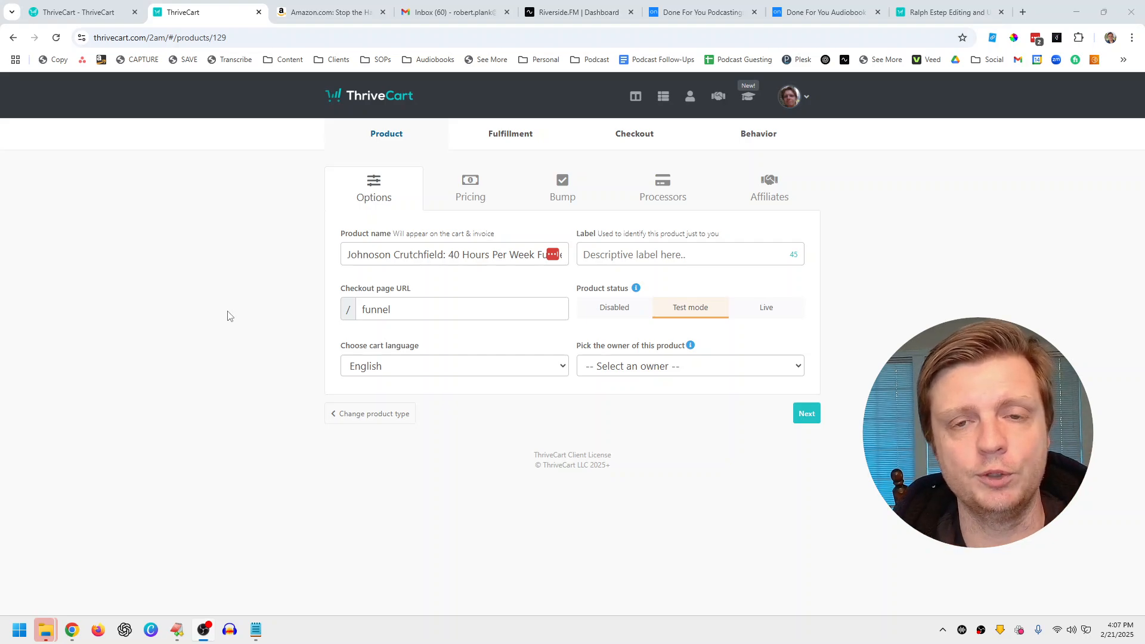
pyautogui.click(512, 332)
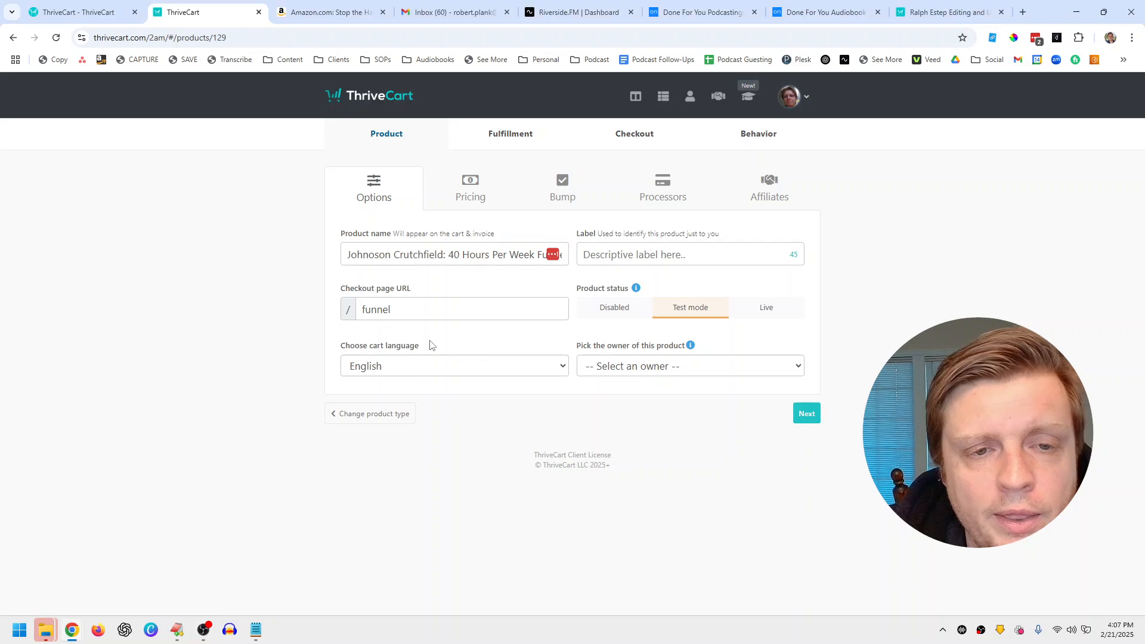
pyautogui.click(583, 372)
pyautogui.click(618, 428)
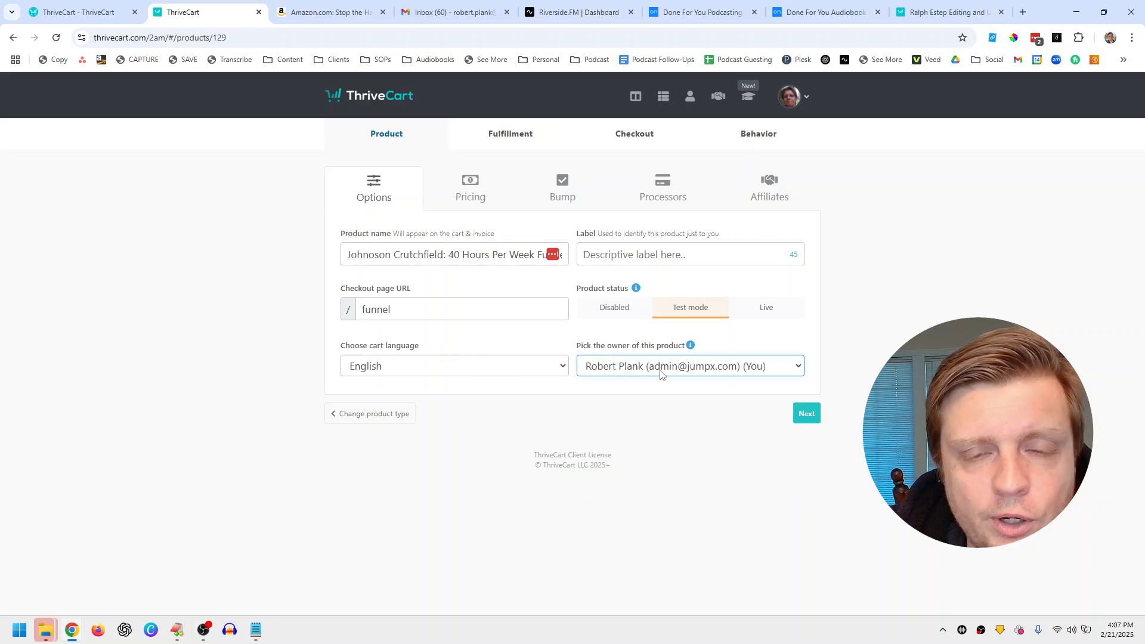
pyautogui.click(764, 311)
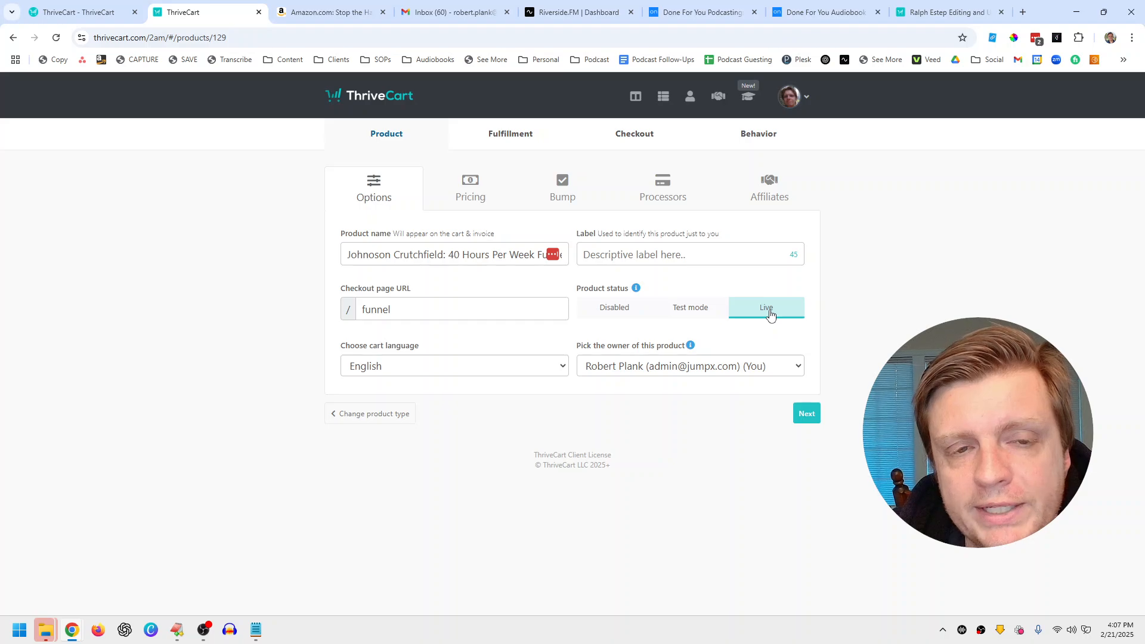
pyautogui.click(807, 414)
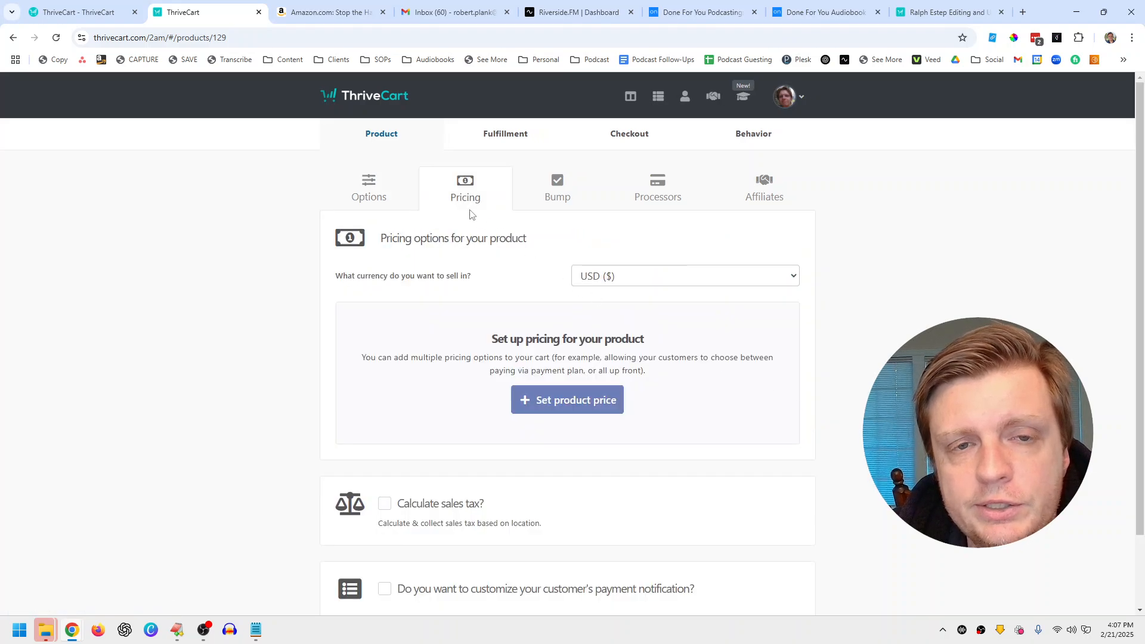
# Step: Start a product price, try split pay in 4 payments, then choose Subscription instead
pyautogui.click(583, 400)
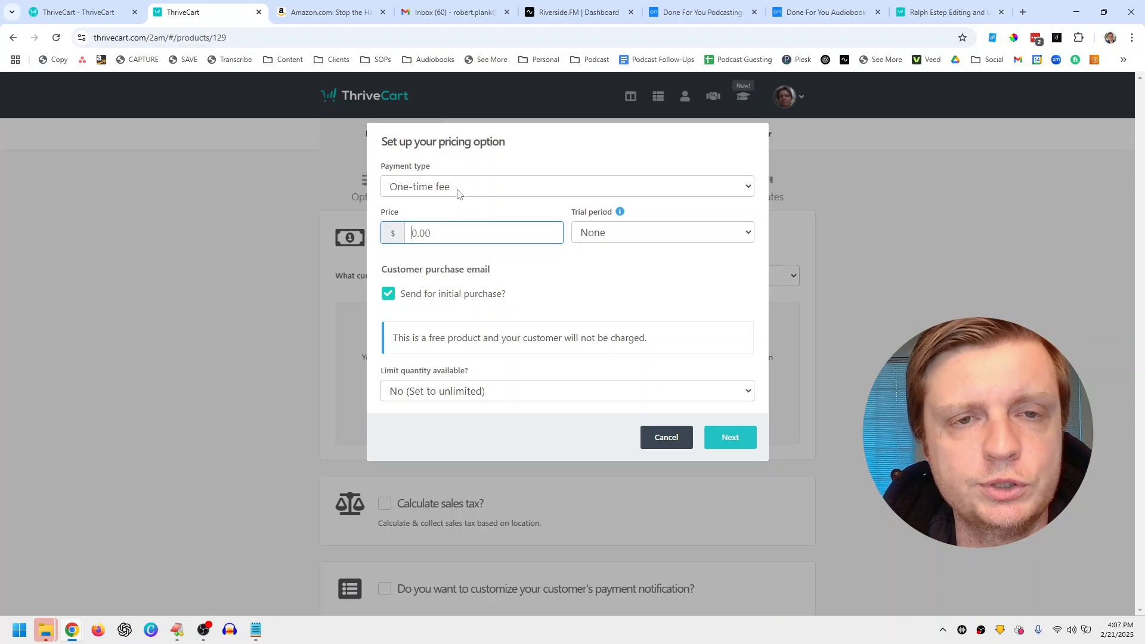
pyautogui.click(428, 192)
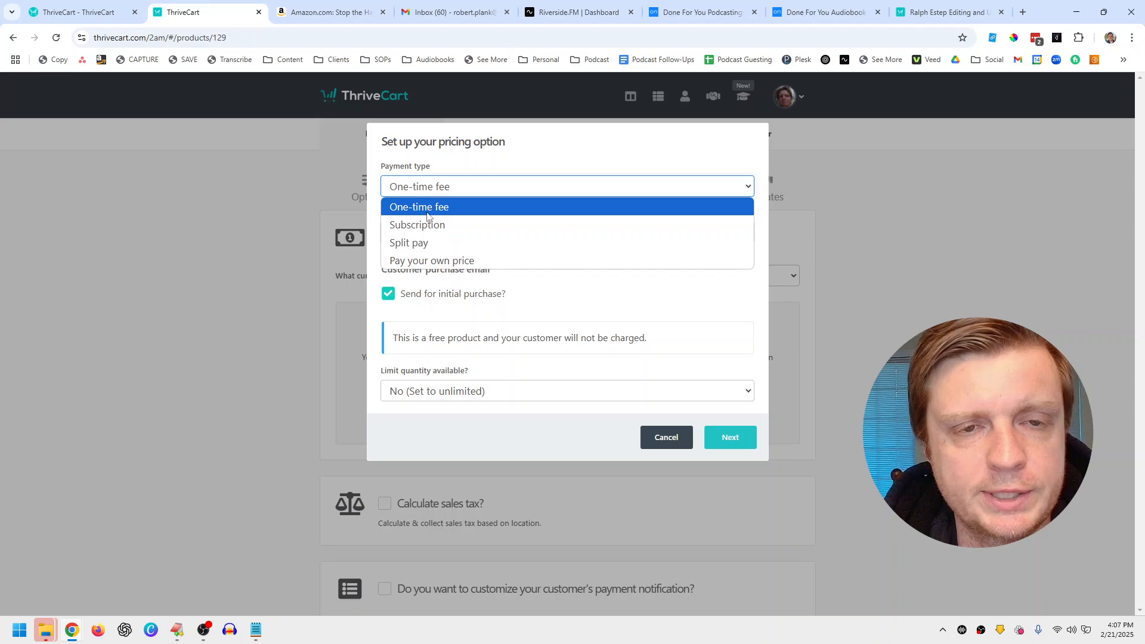
pyautogui.click(428, 242)
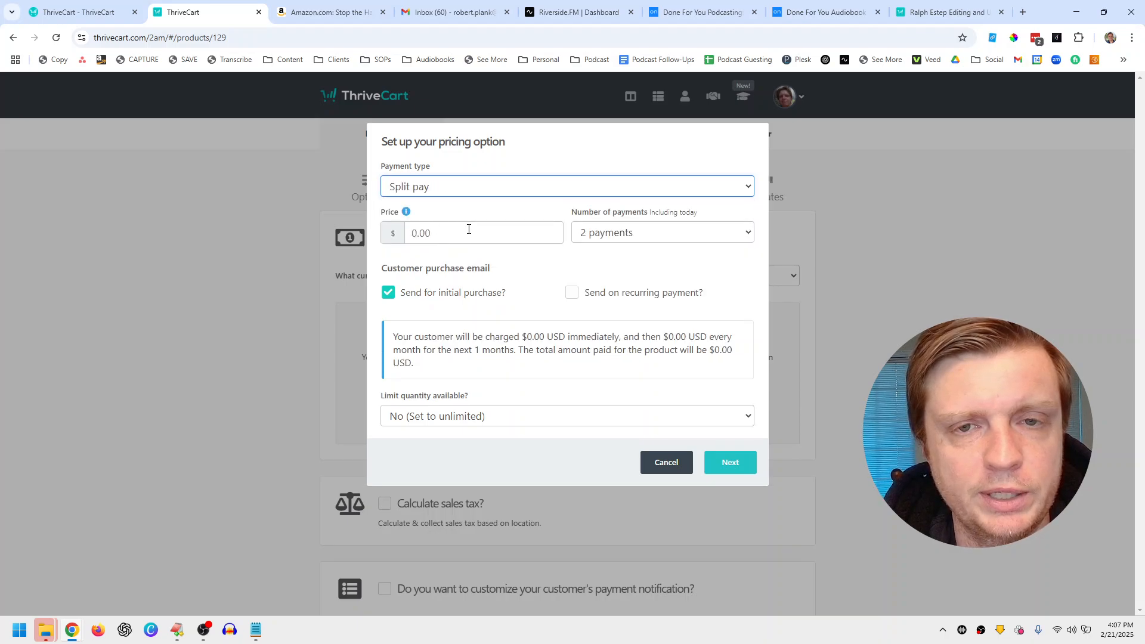
pyautogui.click(605, 233)
pyautogui.click(620, 286)
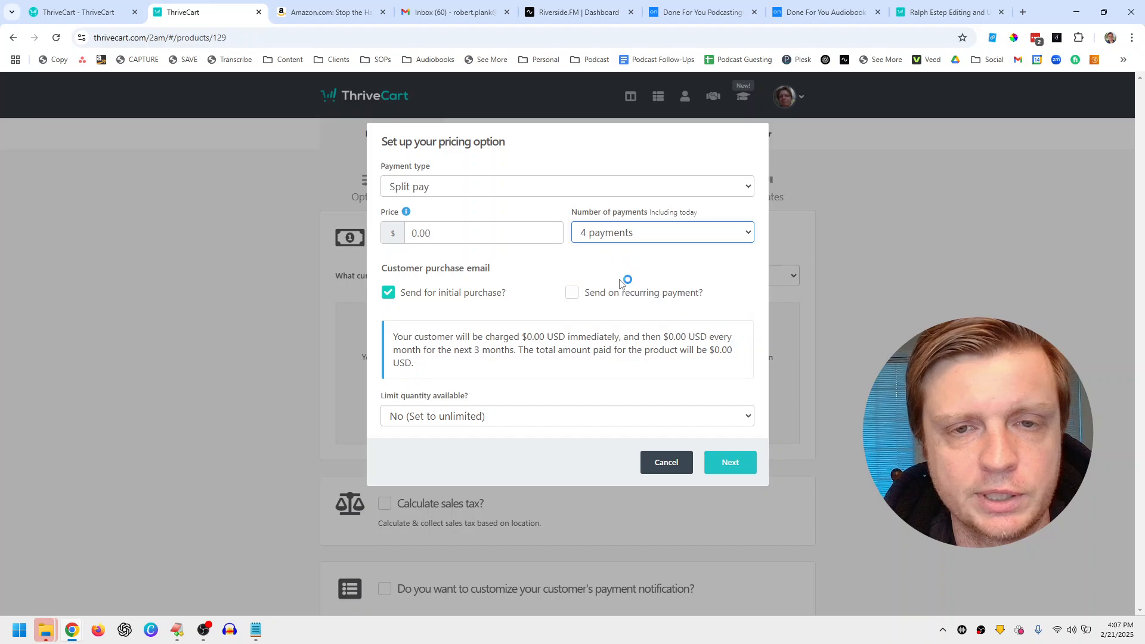
pyautogui.click(609, 236)
pyautogui.click(482, 199)
pyautogui.click(482, 189)
pyautogui.click(473, 225)
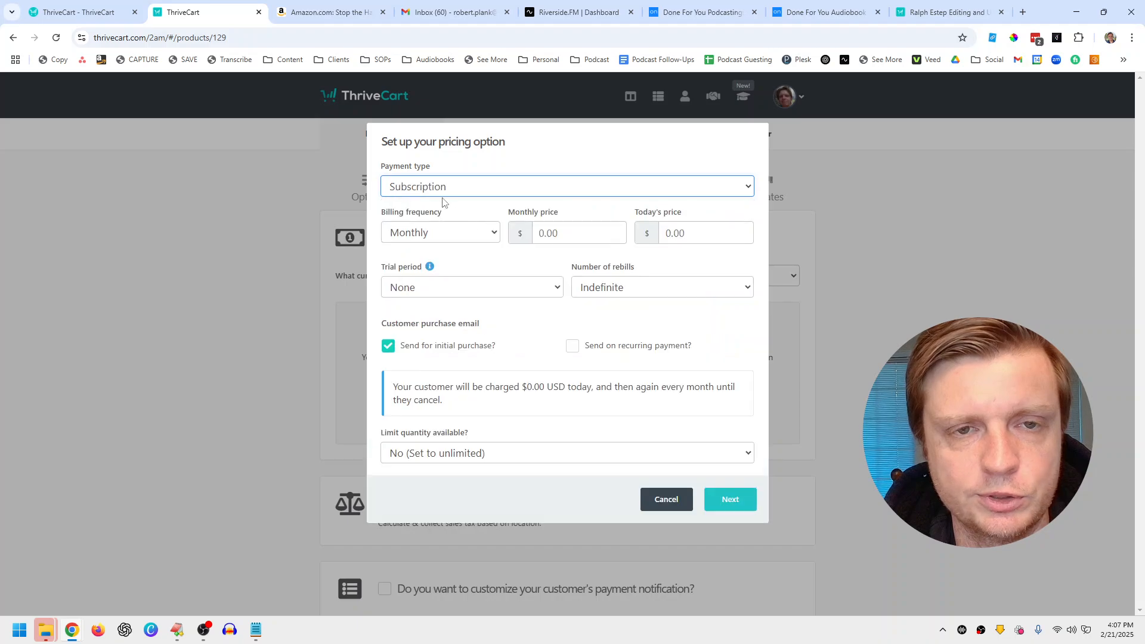
# Step: Bill the subscription $1000 monthly, first trying a 1-day trial with $500 today
pyautogui.click(453, 232)
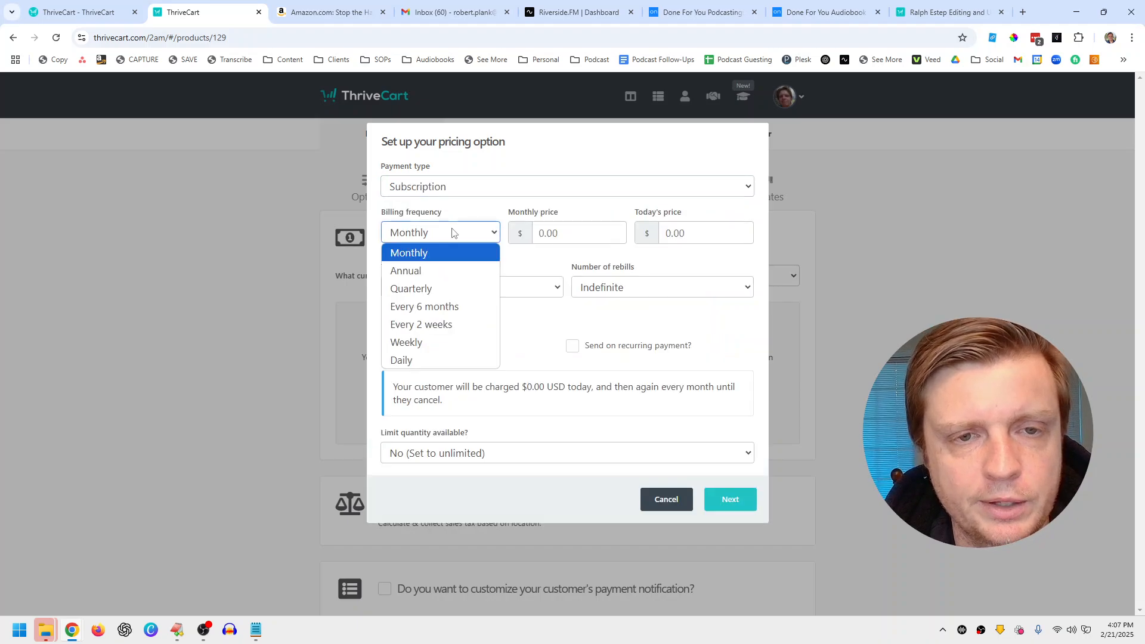
pyautogui.click(453, 232)
pyautogui.click(588, 230)
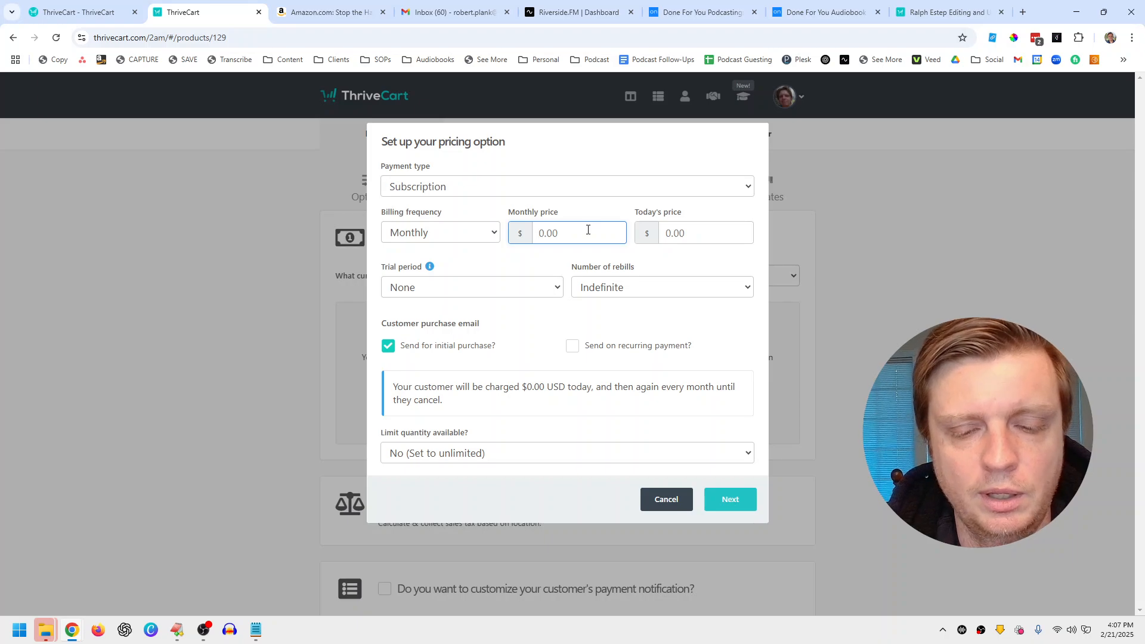
pyautogui.write('1000')
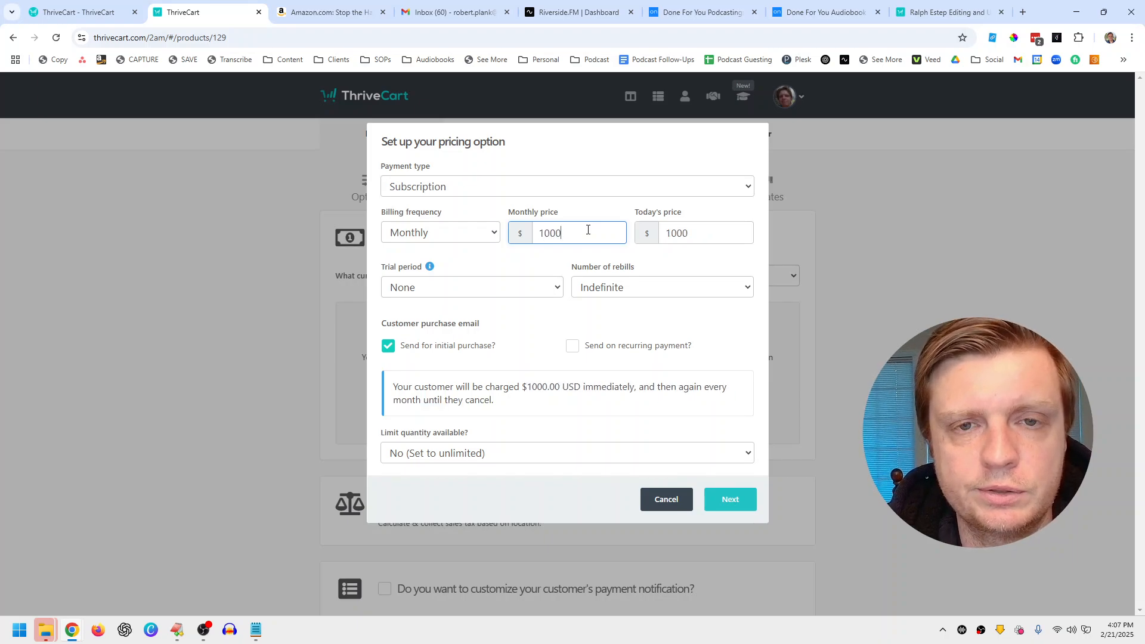
pyautogui.press('Tab')
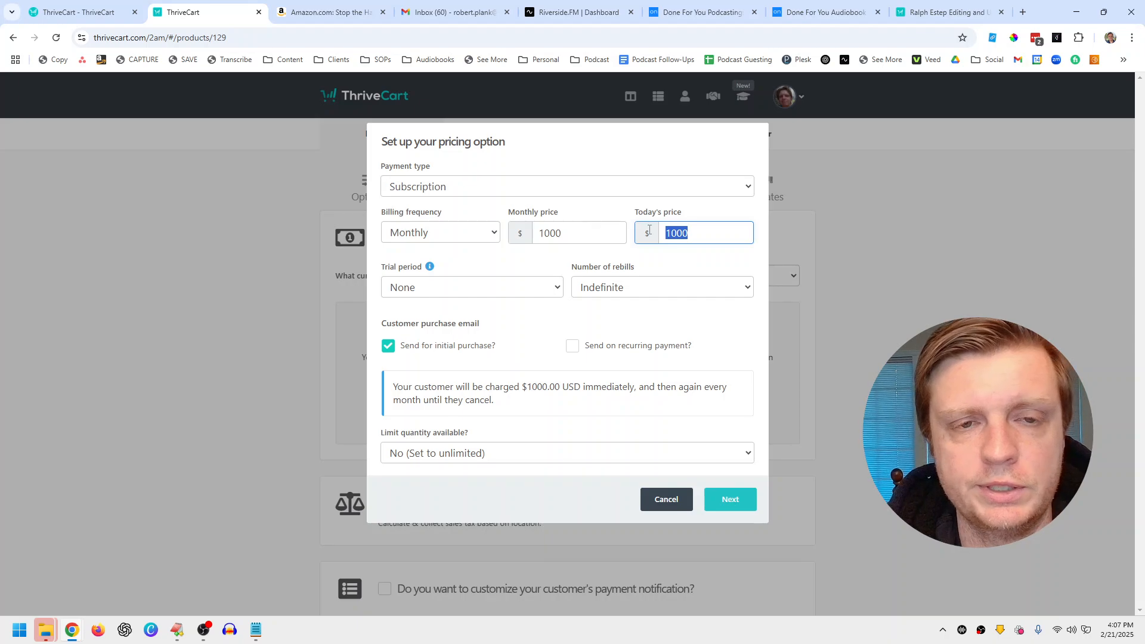
pyautogui.click(527, 292)
pyautogui.click(506, 323)
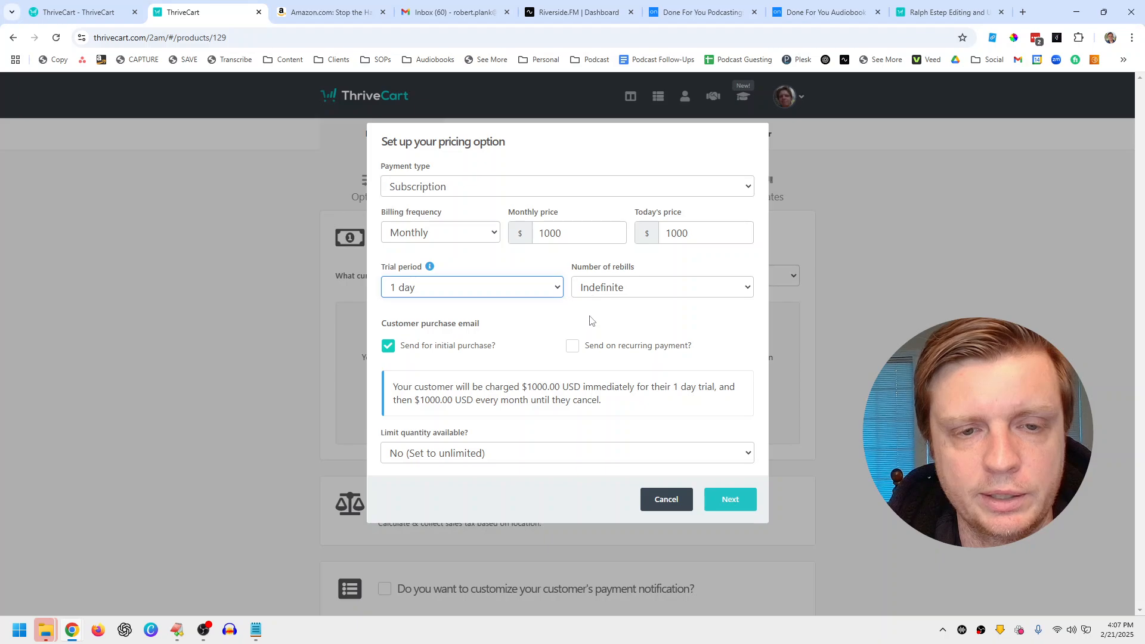
pyautogui.doubleClick(684, 233)
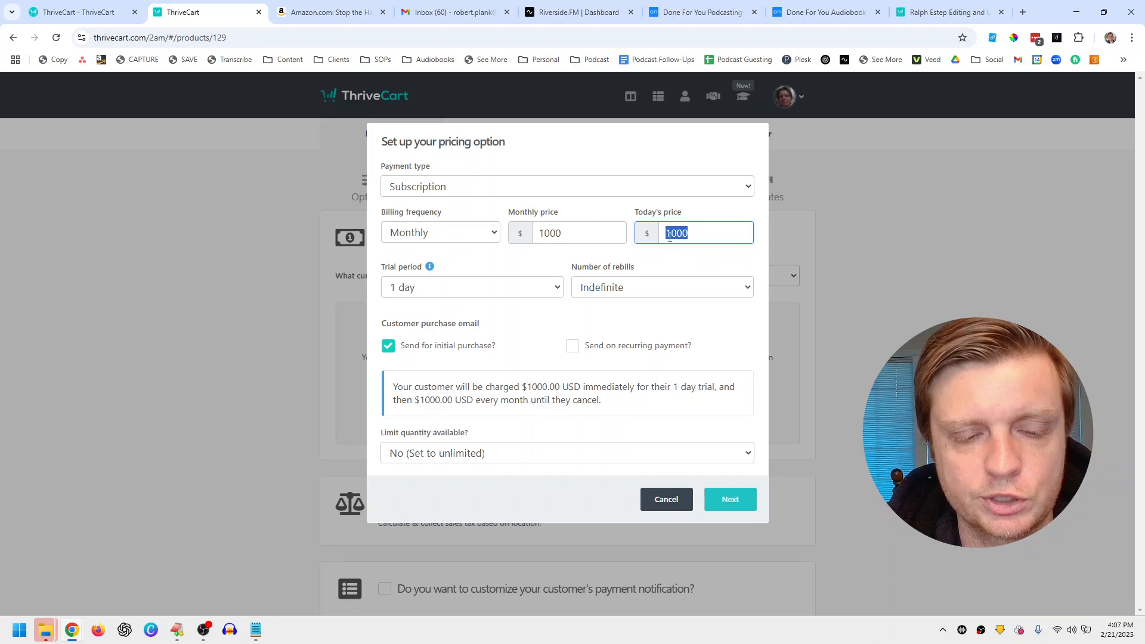
pyautogui.write('500')
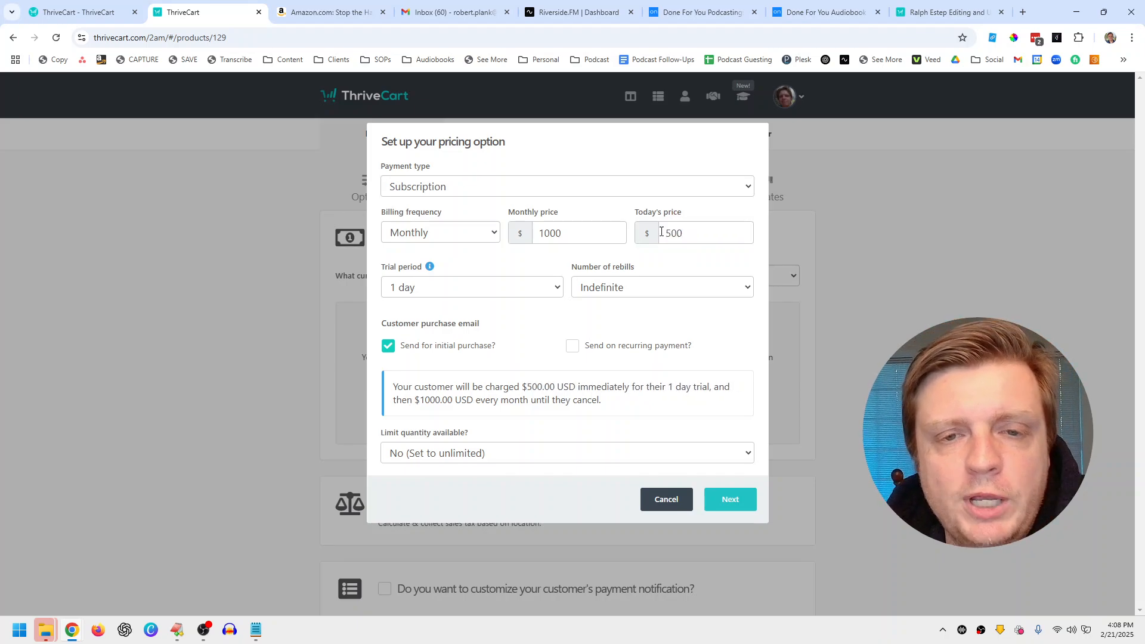
# Step: Try a 30-day trial instead and clear today's price
pyautogui.click(458, 291)
pyautogui.click(444, 379)
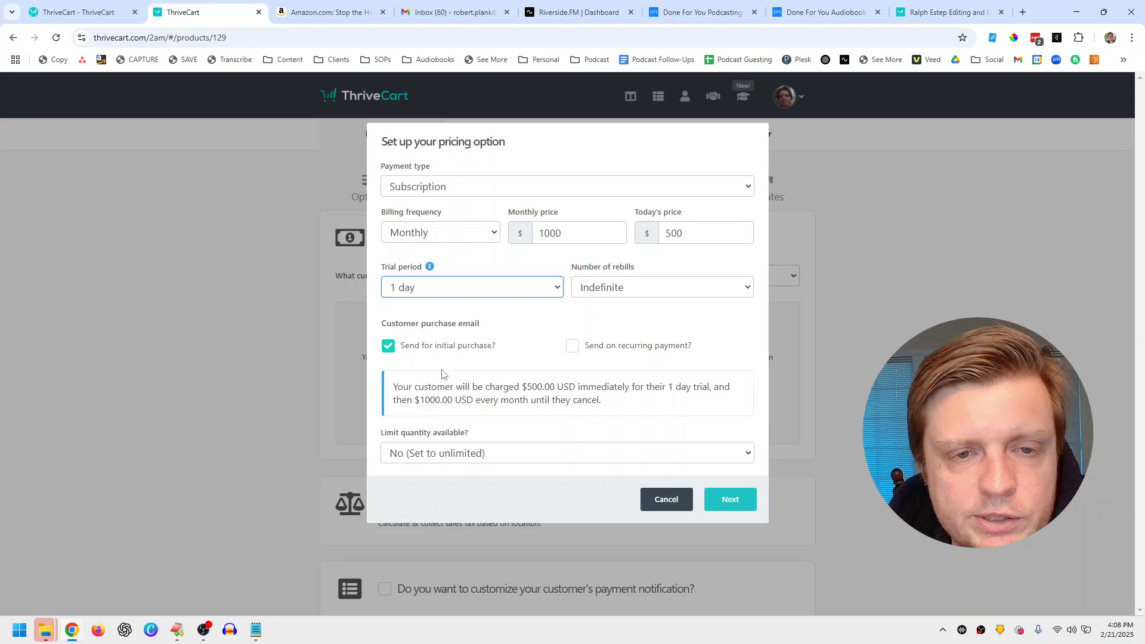
pyautogui.click(681, 233)
pyautogui.doubleClick(681, 233)
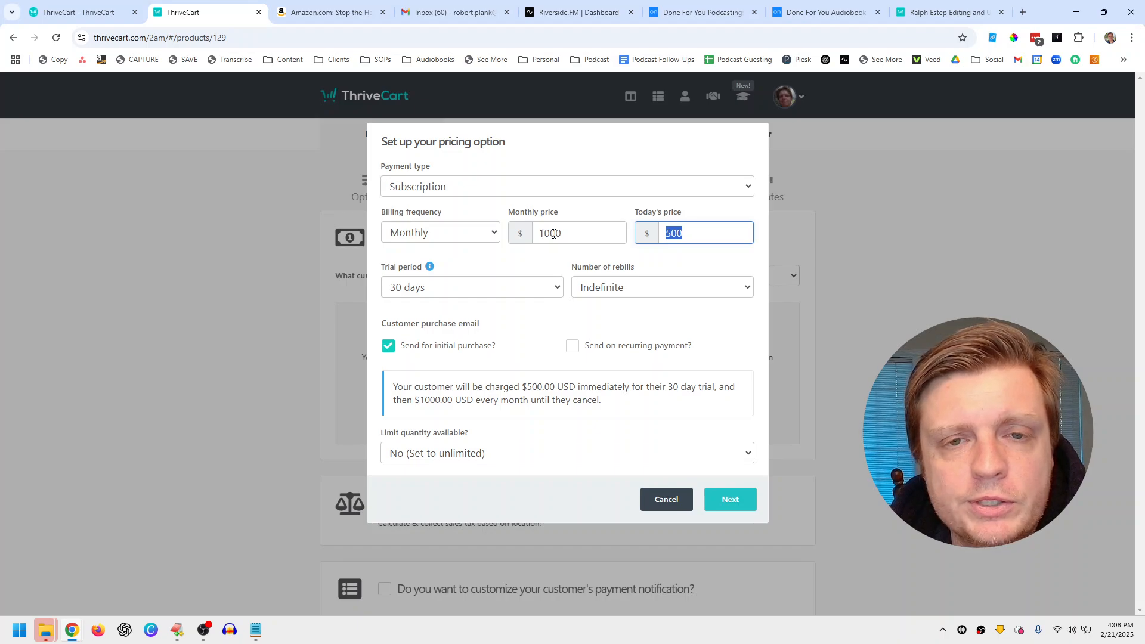
pyautogui.click(554, 233)
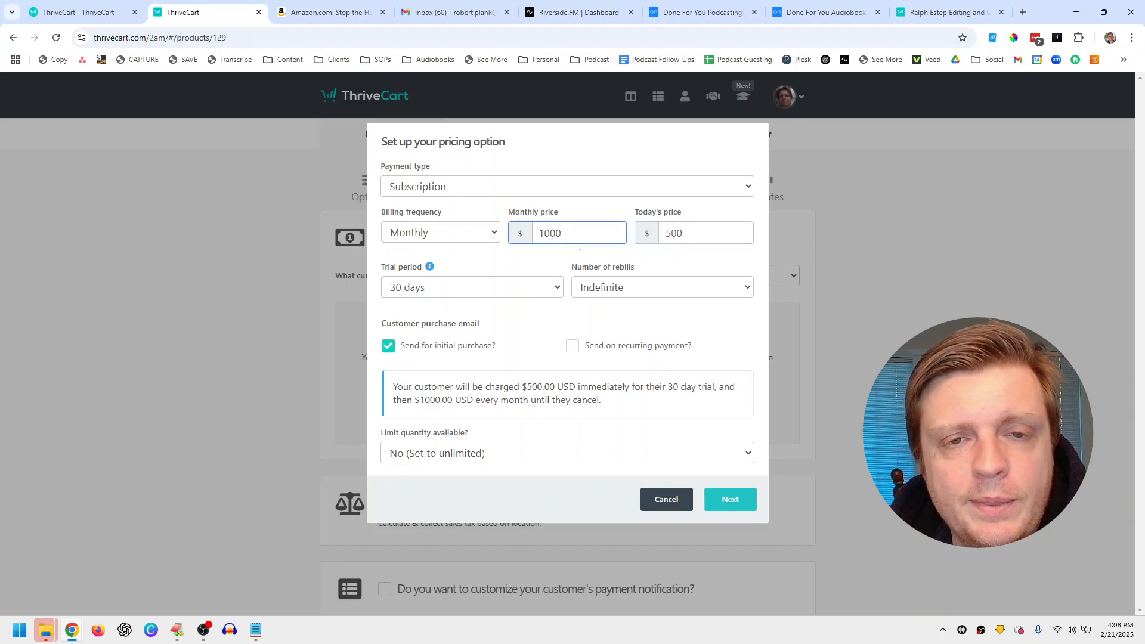
pyautogui.click(687, 235)
pyautogui.click(469, 287)
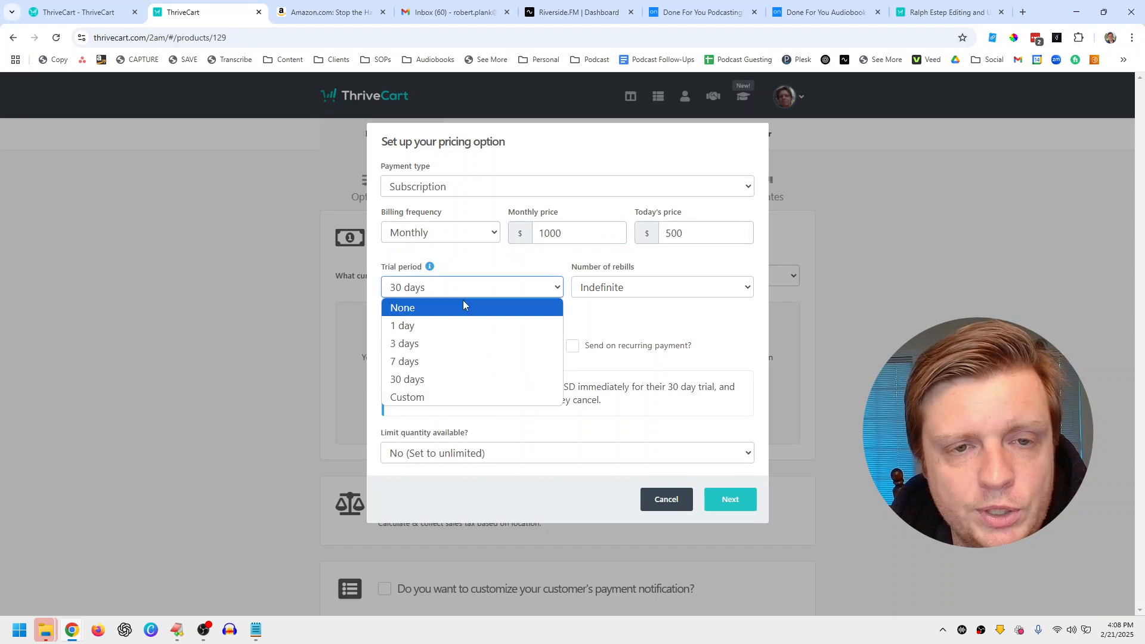
pyautogui.click(464, 292)
pyautogui.click(681, 234)
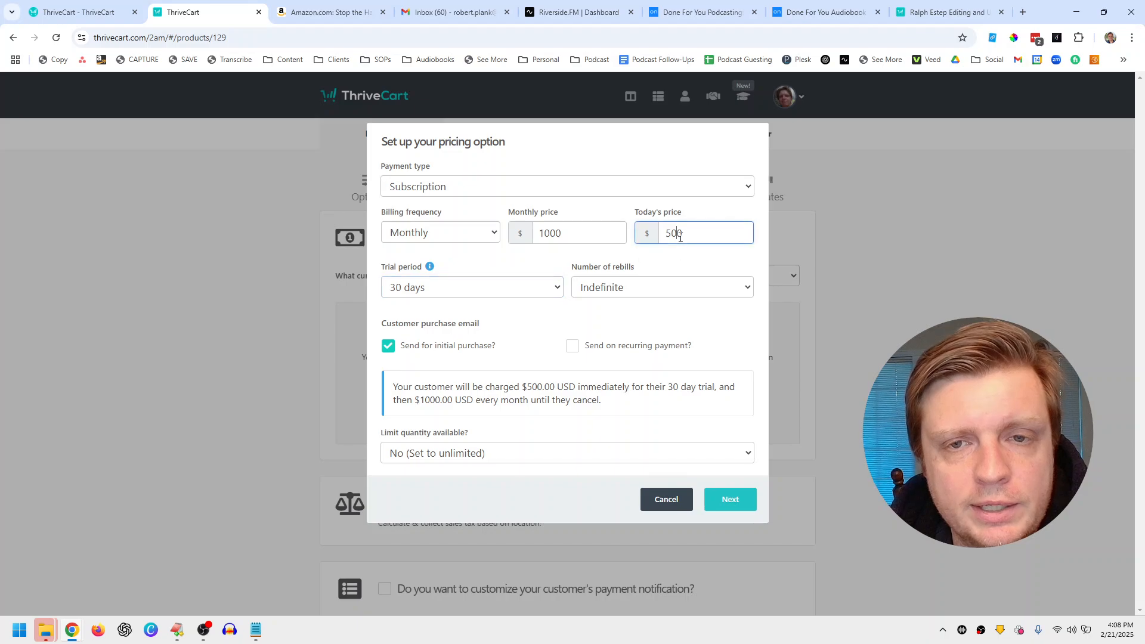
pyautogui.doubleClick(680, 235)
pyautogui.write('0')
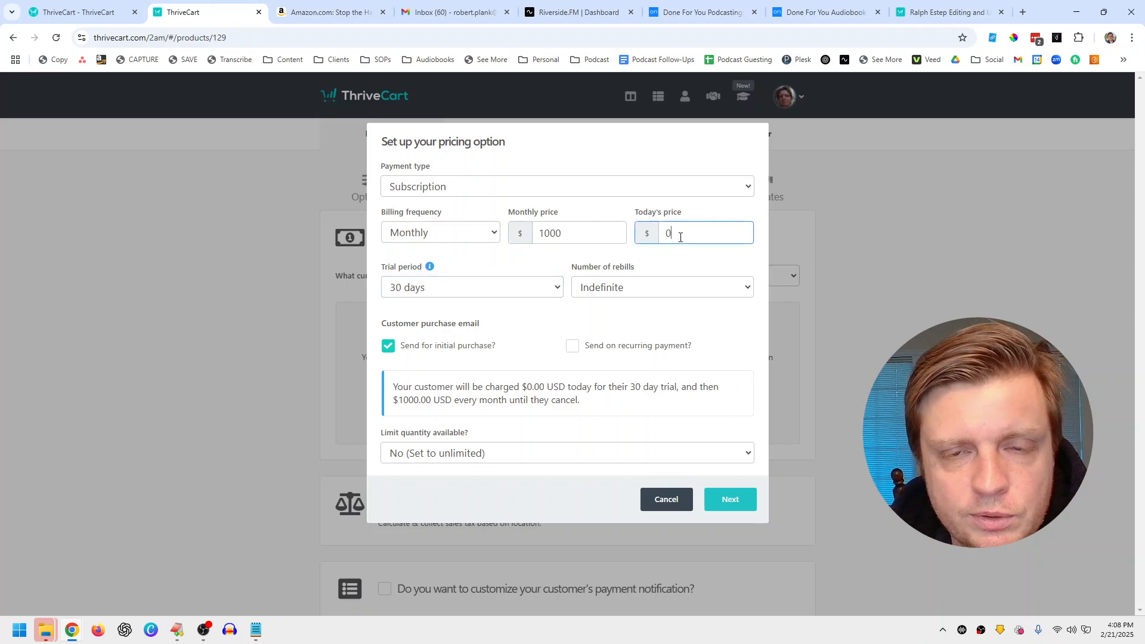
pyautogui.press('BackSpace')
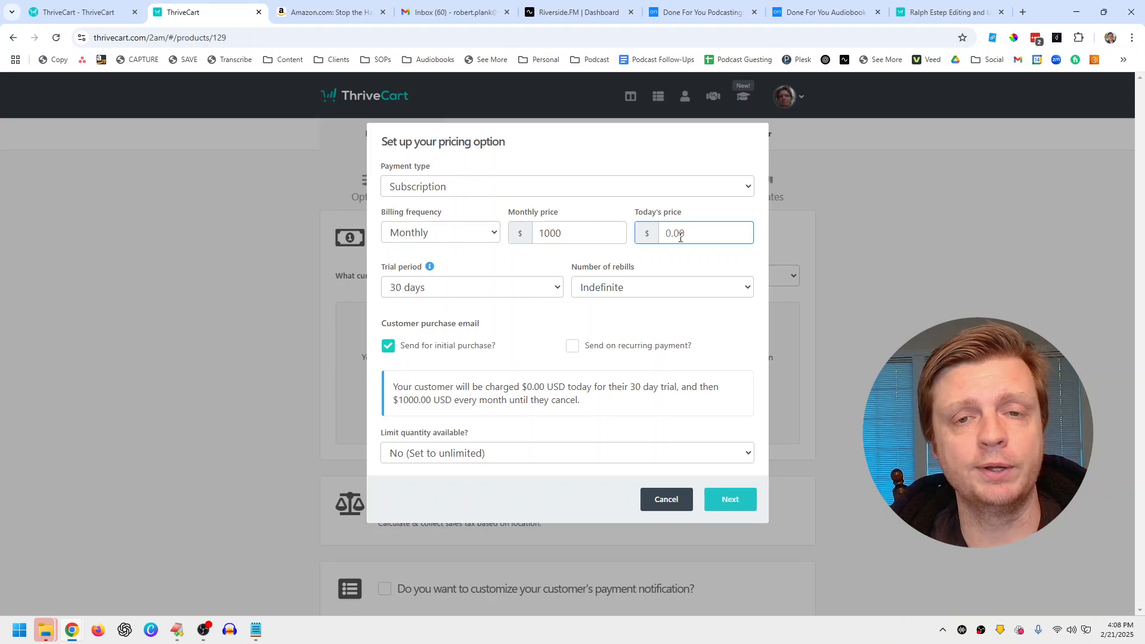
# Step: Remove the trial, set today's price to $1000, and email customers on every recurring payment
pyautogui.click(460, 287)
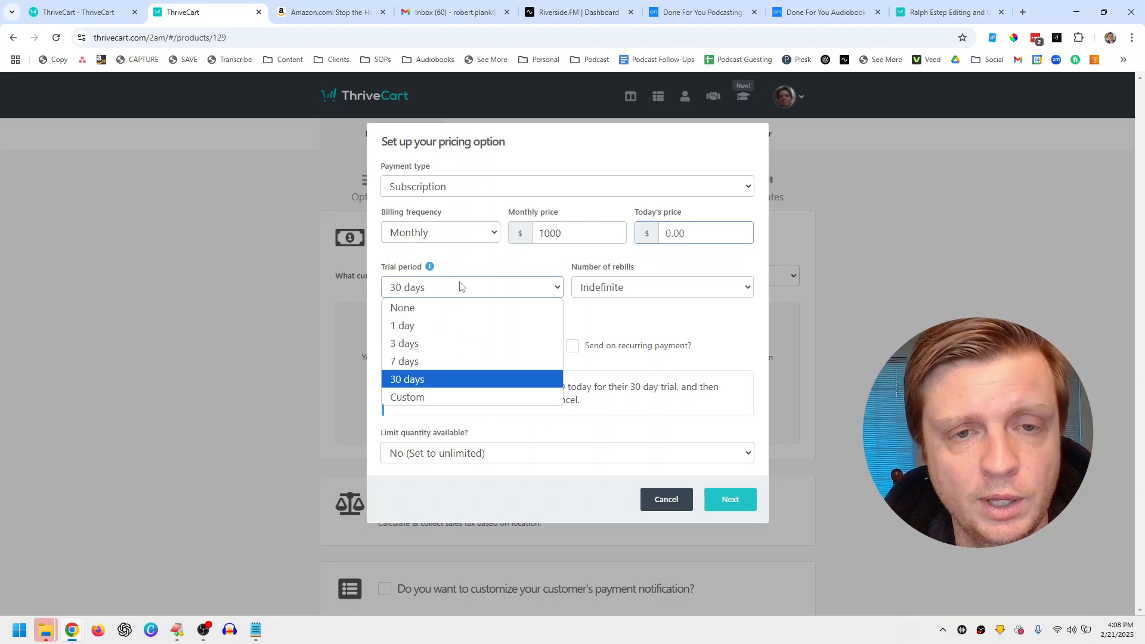
pyautogui.click(454, 306)
pyautogui.click(682, 233)
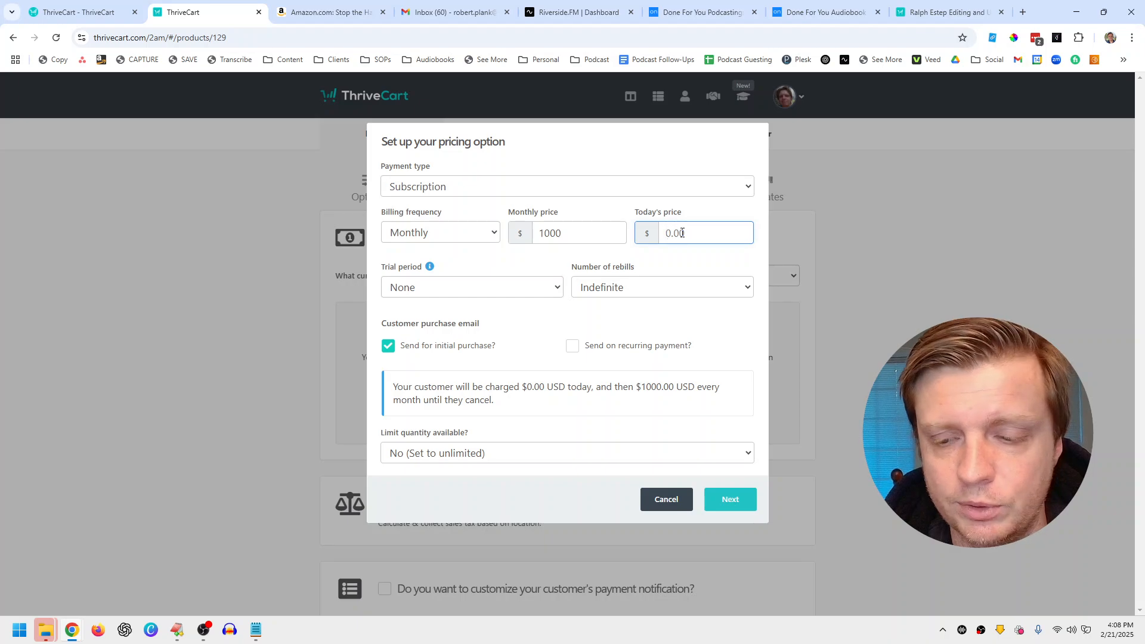
pyautogui.write('1000')
pyautogui.click(646, 250)
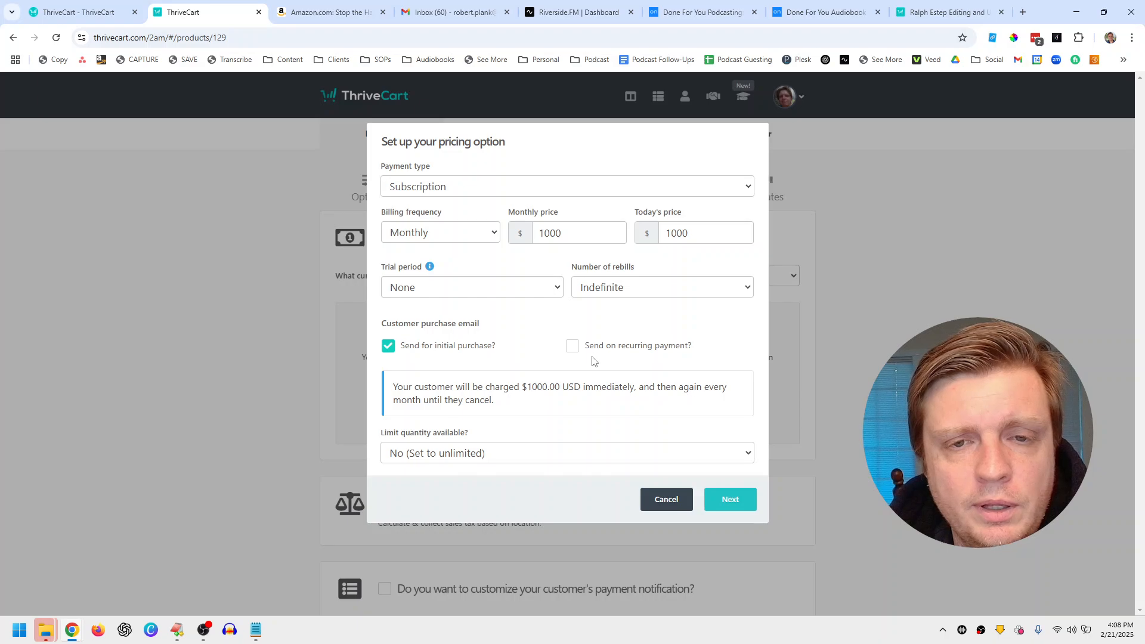
pyautogui.click(574, 347)
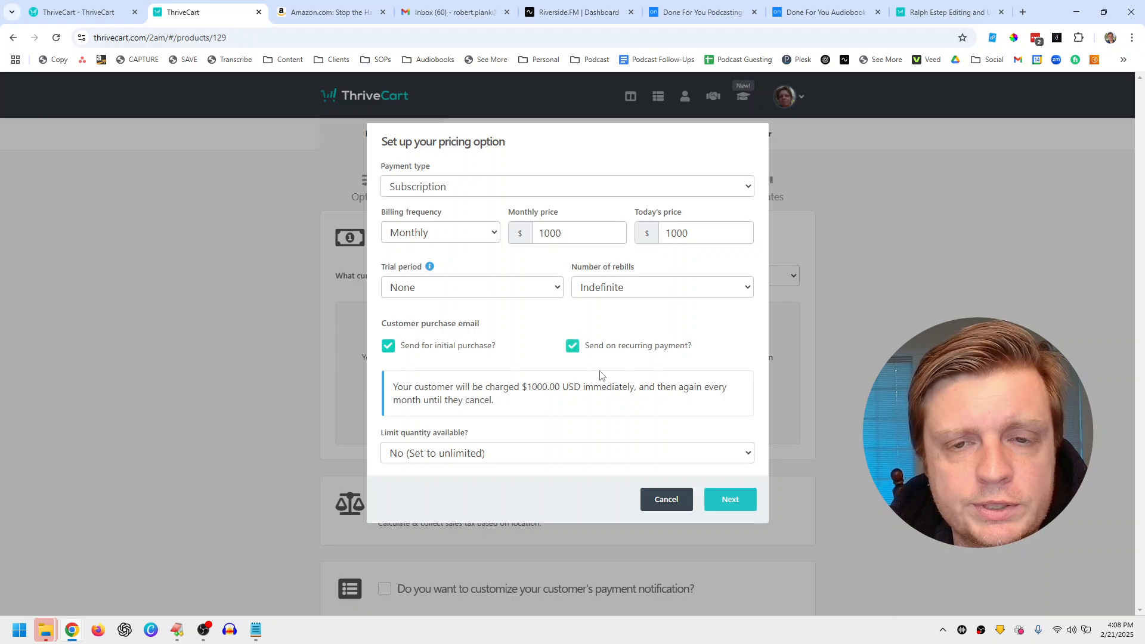
pyautogui.click(719, 500)
# Step: Rename the pricing option to '$1000/month, cancel anytime' and save it
pyautogui.click(469, 201)
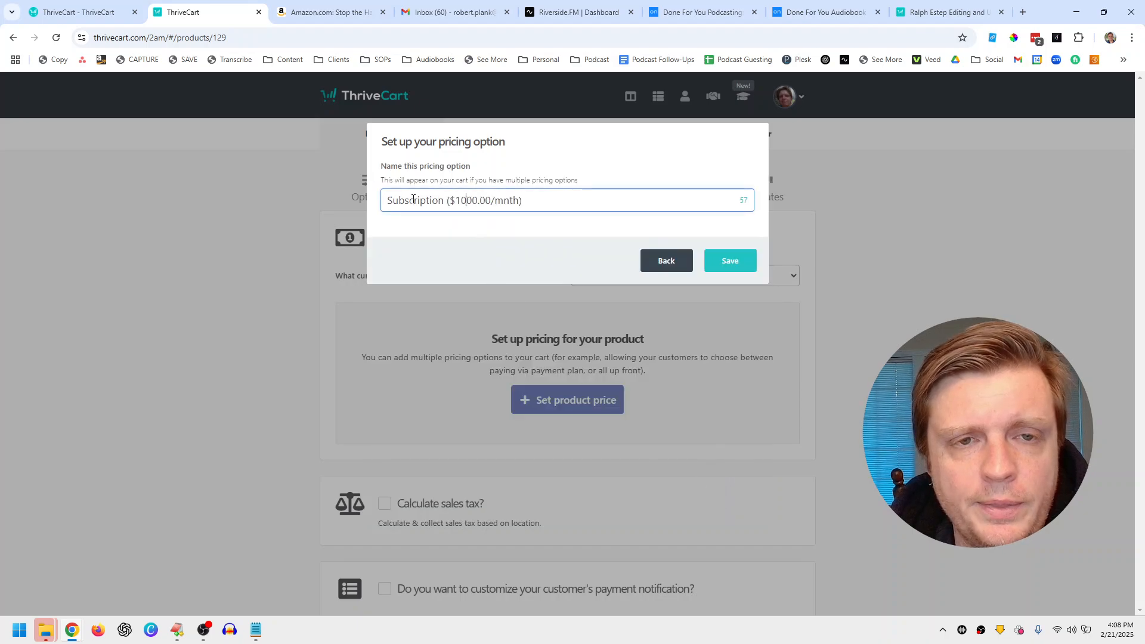
pyautogui.moveTo(544, 197); pyautogui.dragTo(360, 195)
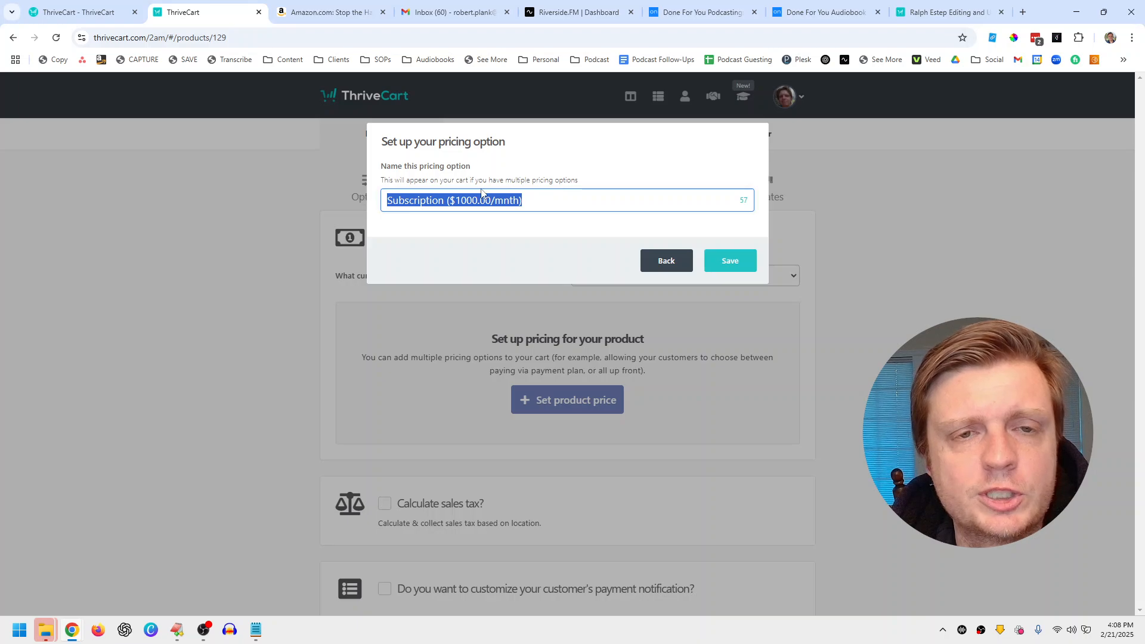
pyautogui.click(414, 197)
pyautogui.doubleClick(429, 201)
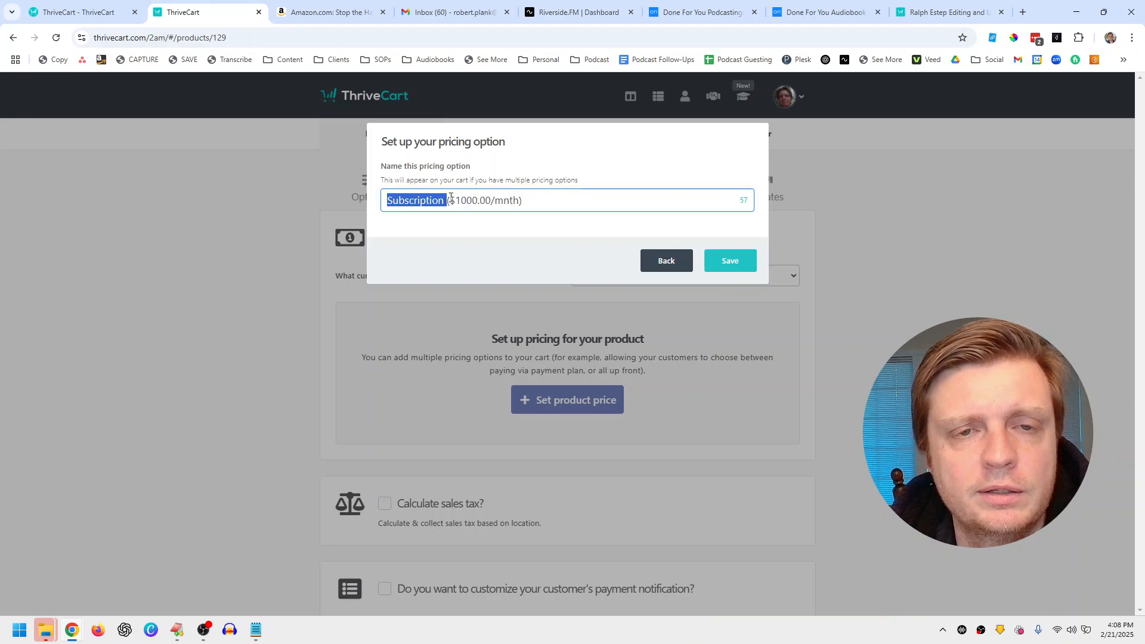
pyautogui.click(429, 199)
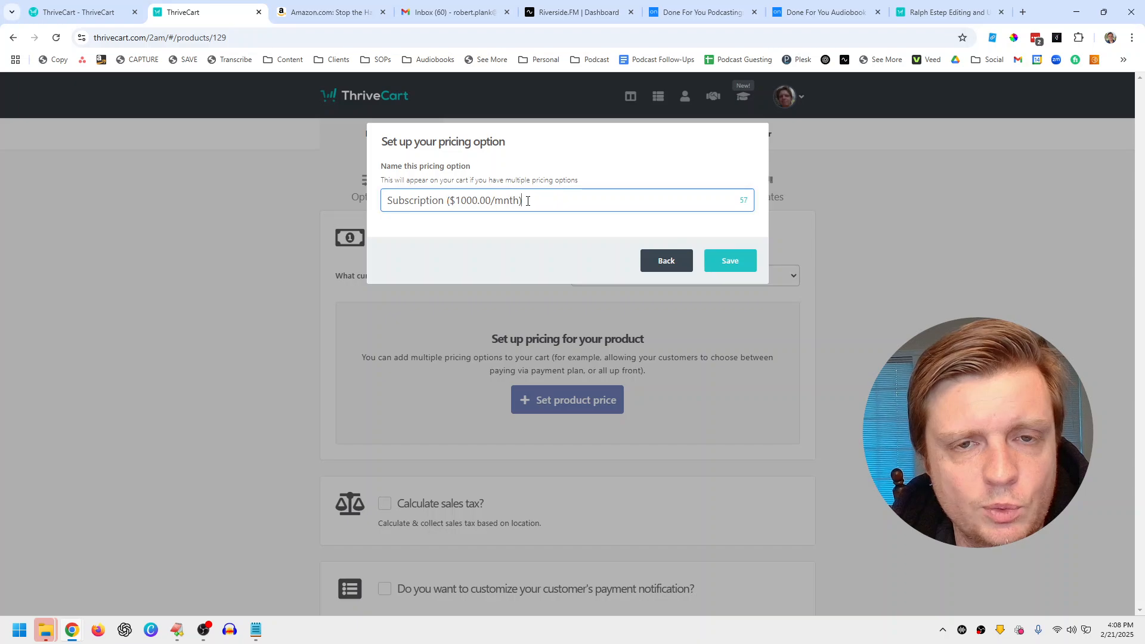
pyautogui.moveTo(522, 201); pyautogui.dragTo(385, 201)
pyautogui.write('$100')
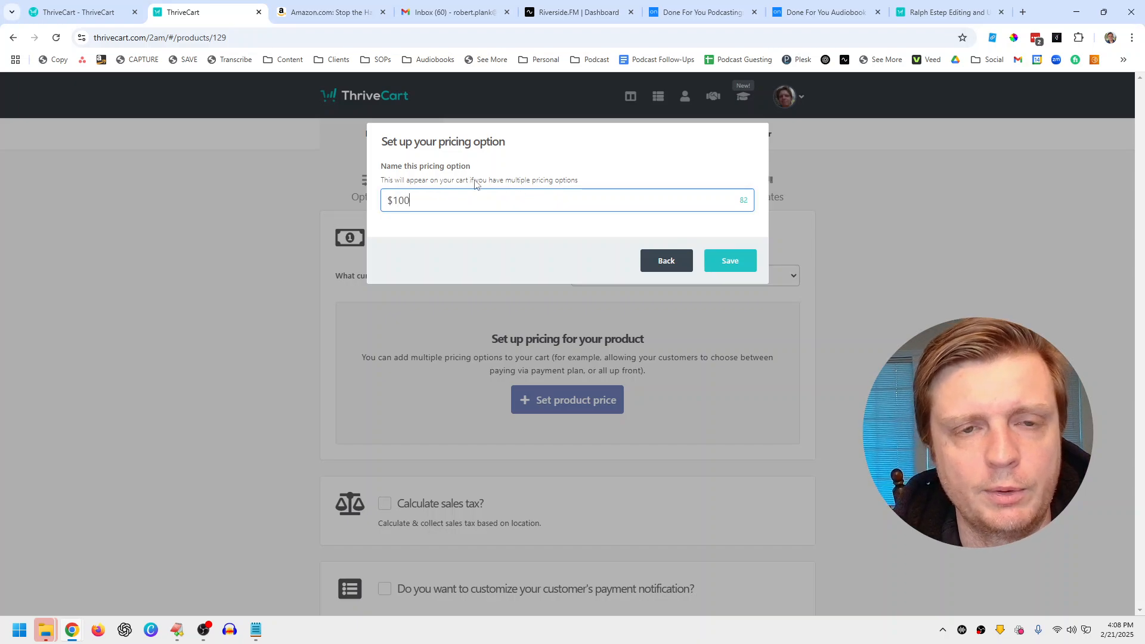
pyautogui.write('0/month, cancel anytime')
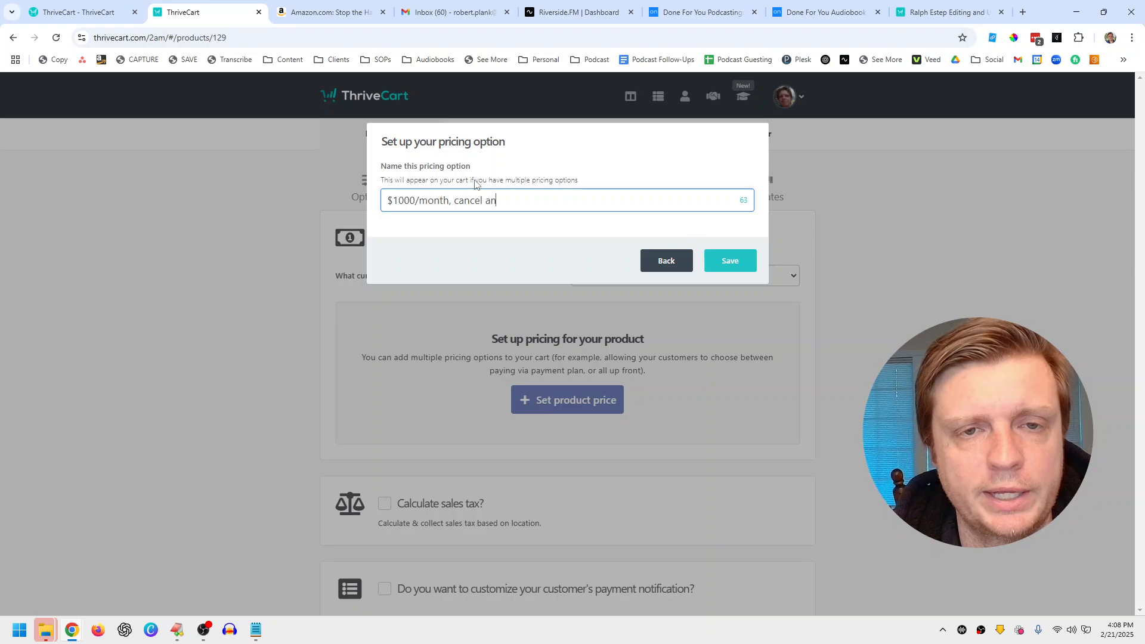
pyautogui.click(722, 263)
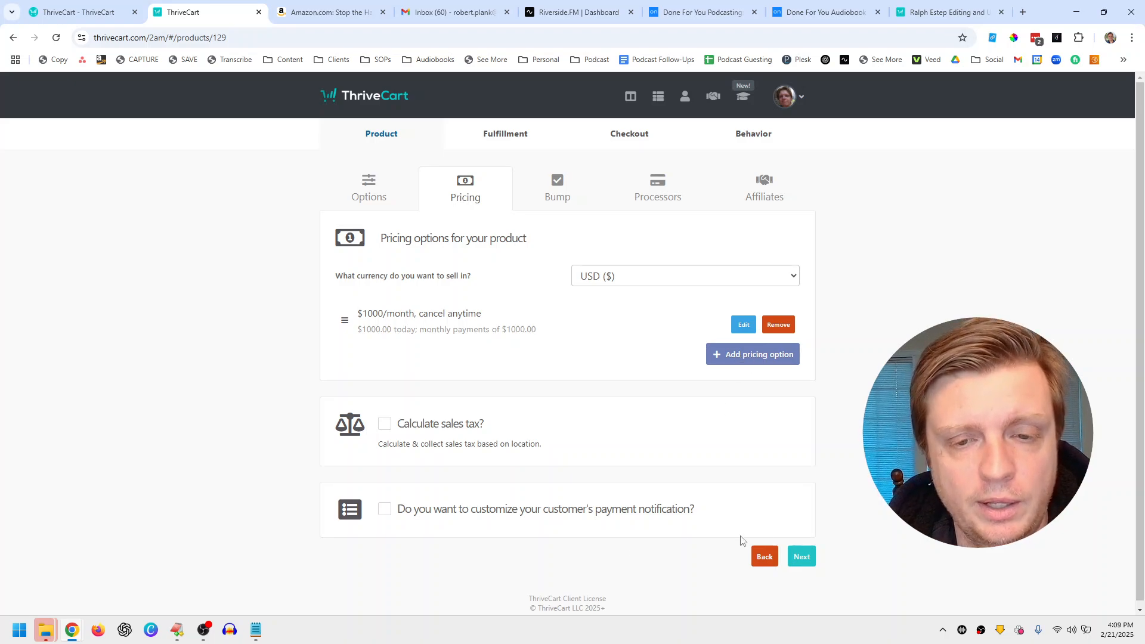
# Step: Skip past the bump offer and connect Stripe Legacy to the business Stripe account
pyautogui.click(800, 557)
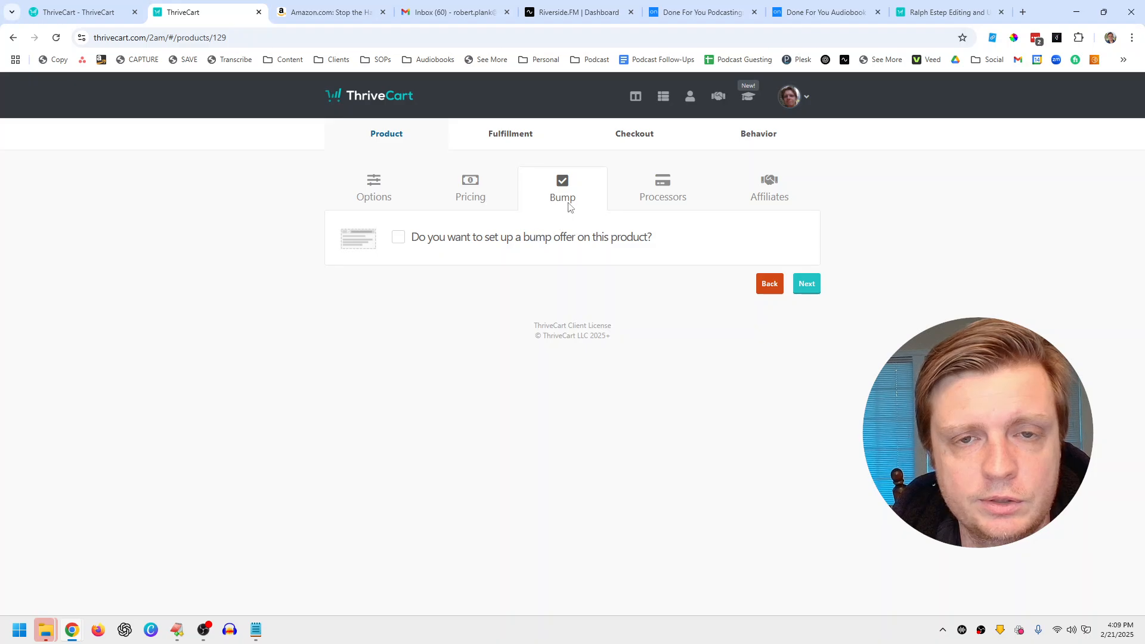
pyautogui.click(806, 285)
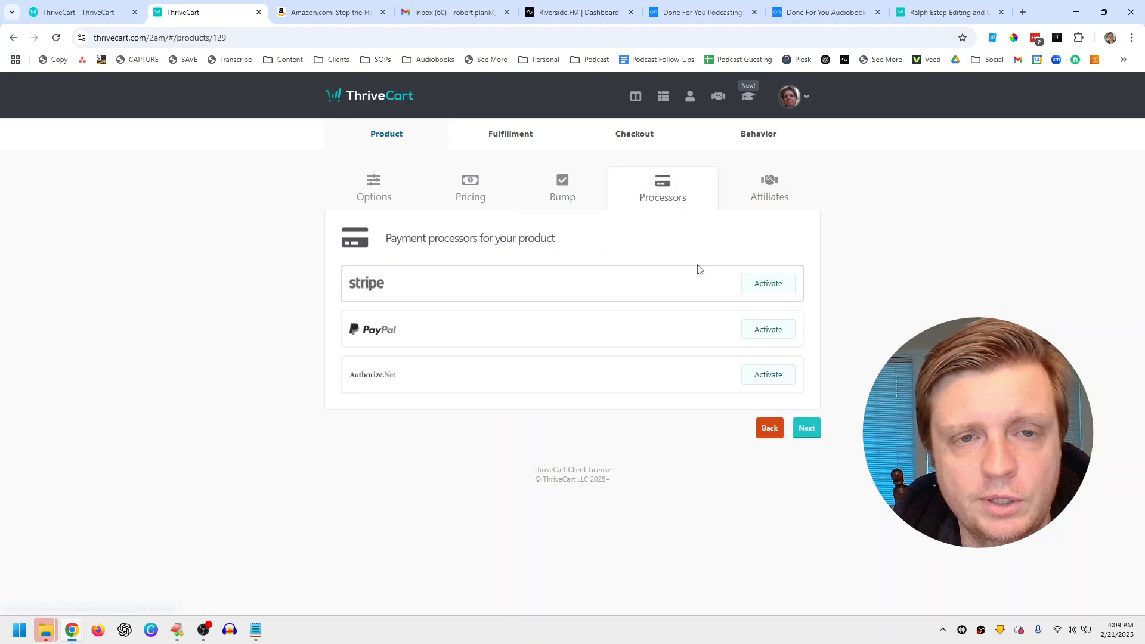
pyautogui.click(771, 284)
pyautogui.click(540, 222)
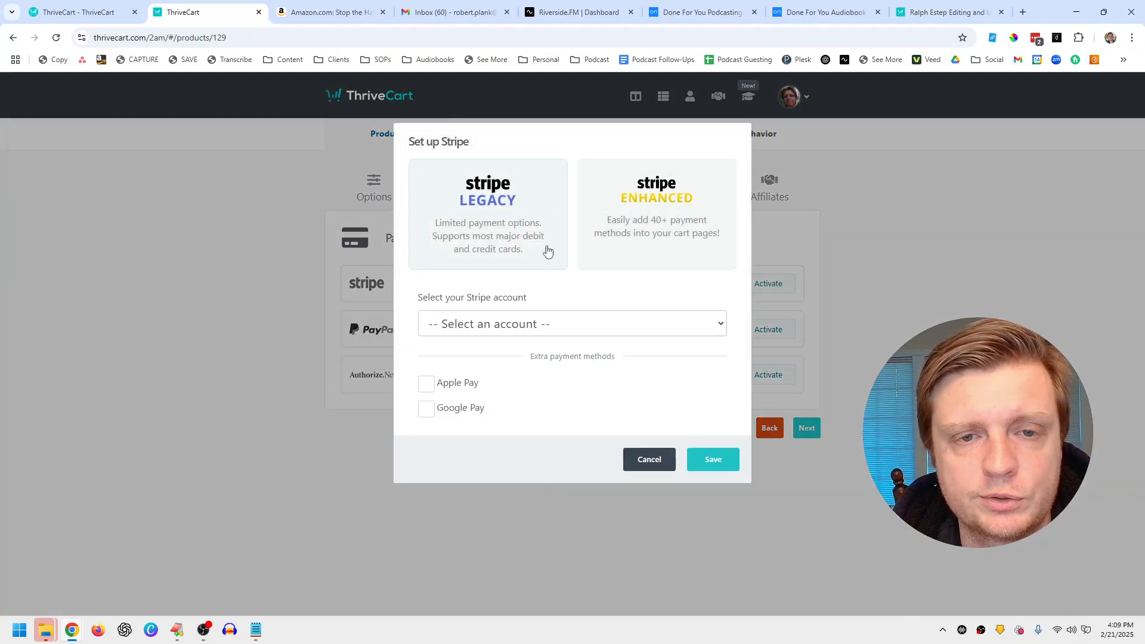
pyautogui.click(554, 325)
pyautogui.click(573, 370)
pyautogui.click(708, 469)
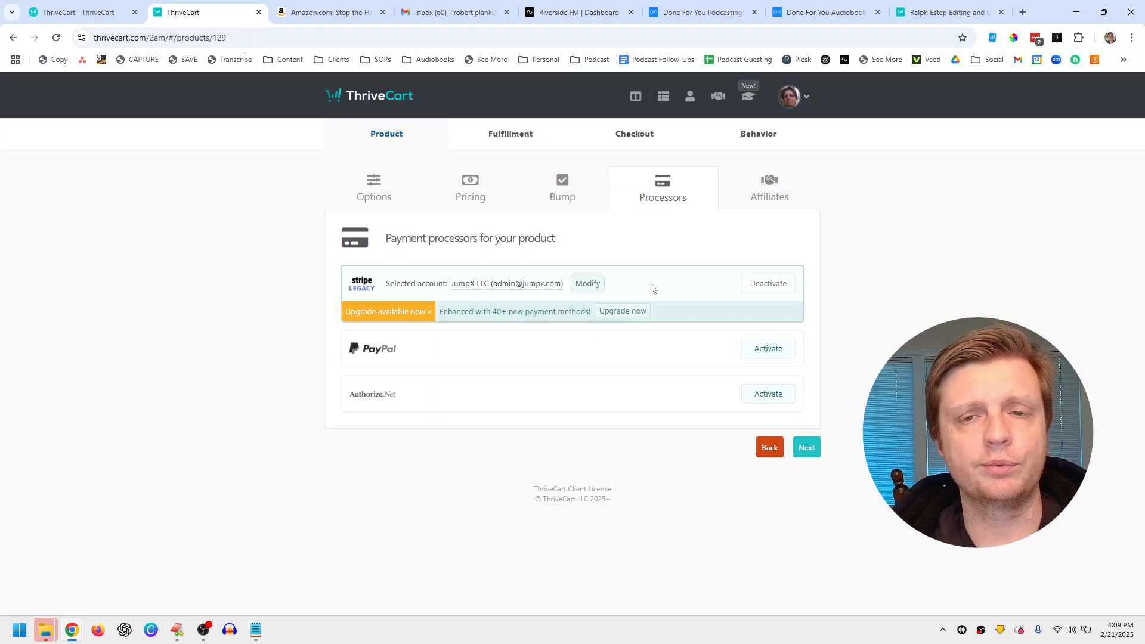
# Step: Connect PayPal Legacy to the business PayPal account as a second processor
pyautogui.click(766, 355)
pyautogui.click(461, 216)
pyautogui.click(585, 320)
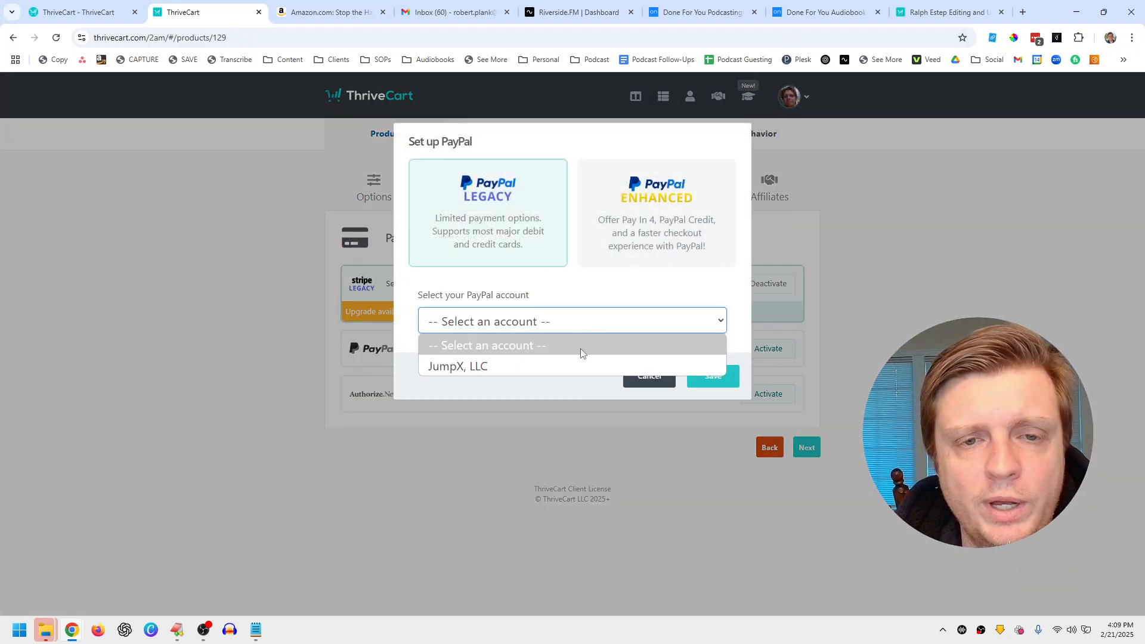
pyautogui.click(687, 366)
pyautogui.click(704, 376)
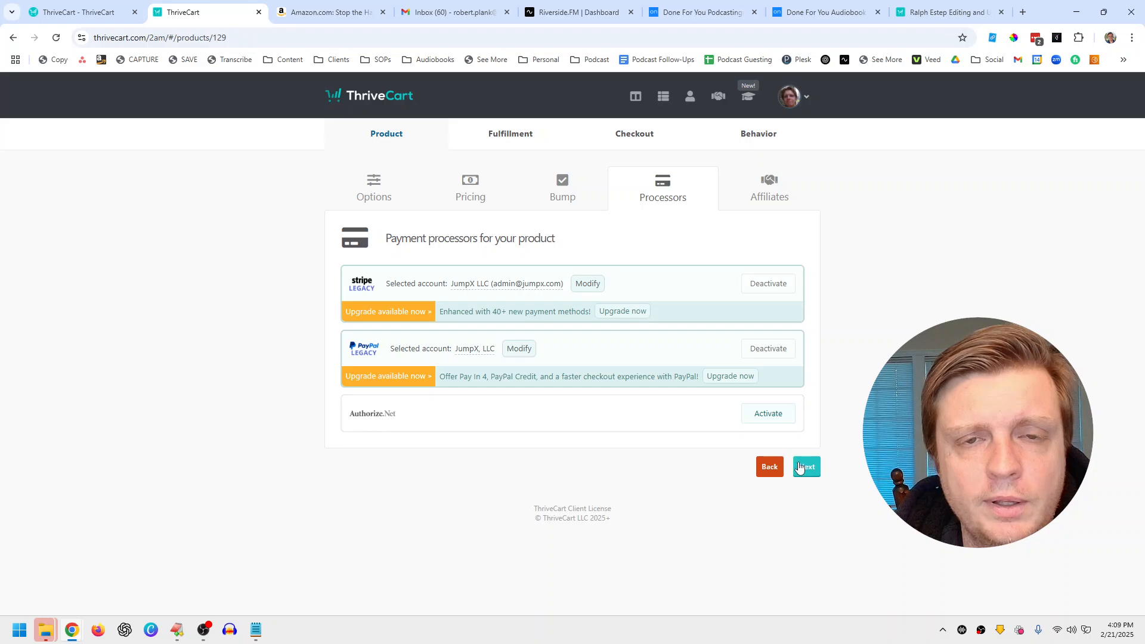
pyautogui.click(805, 468)
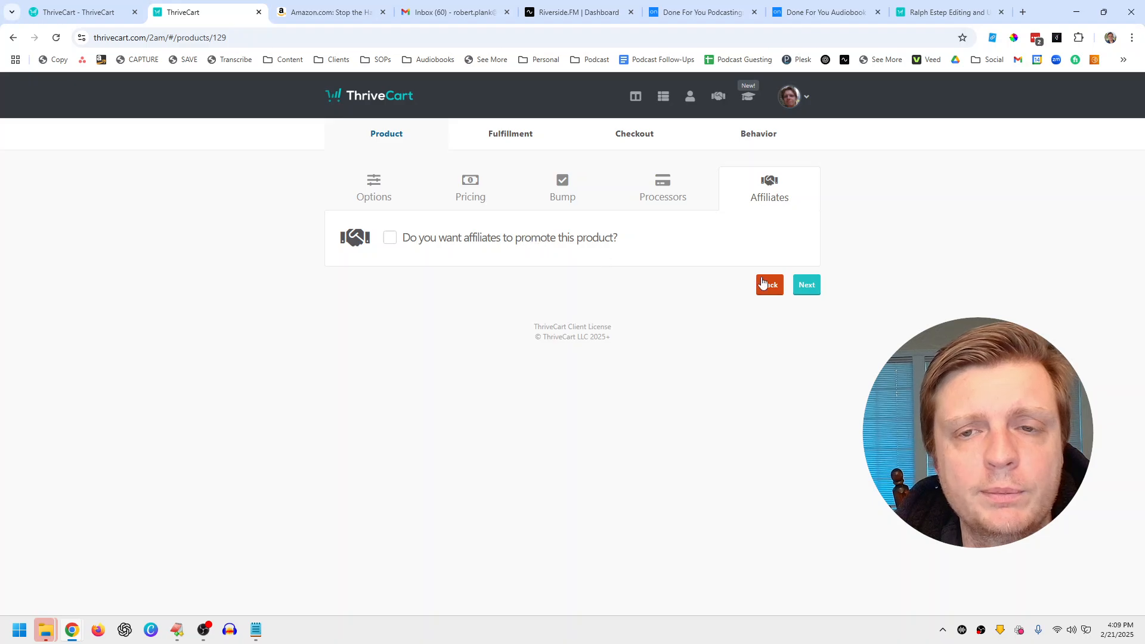
# Step: Enter the support e-mail address and keep 'Display their total/invoice' as the after-purchase action
pyautogui.click(807, 285)
pyautogui.click(511, 289)
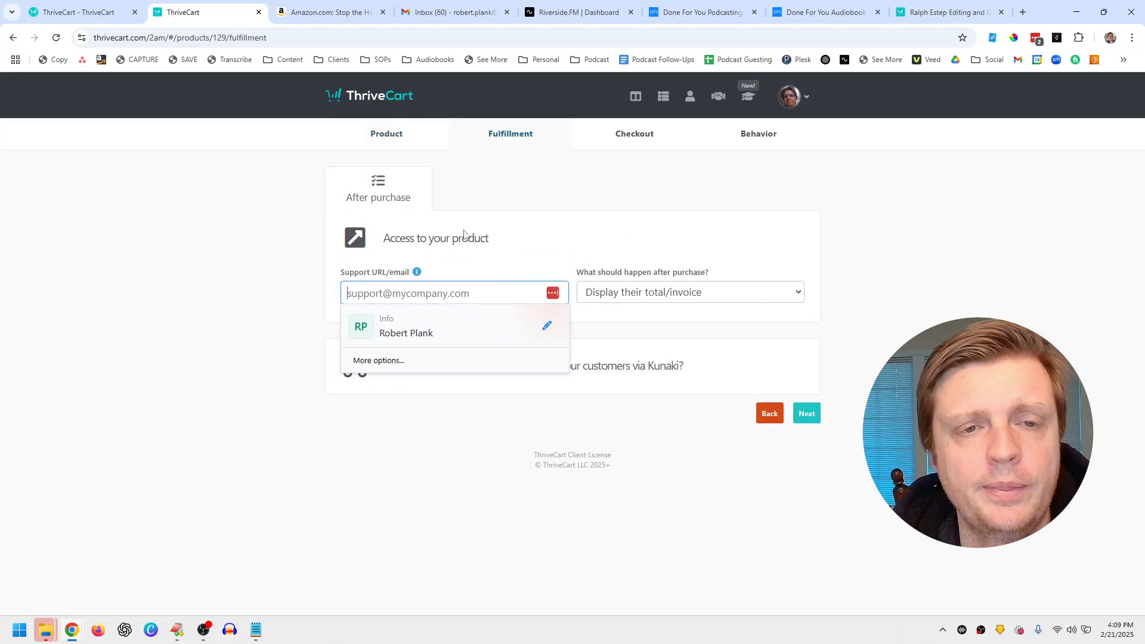
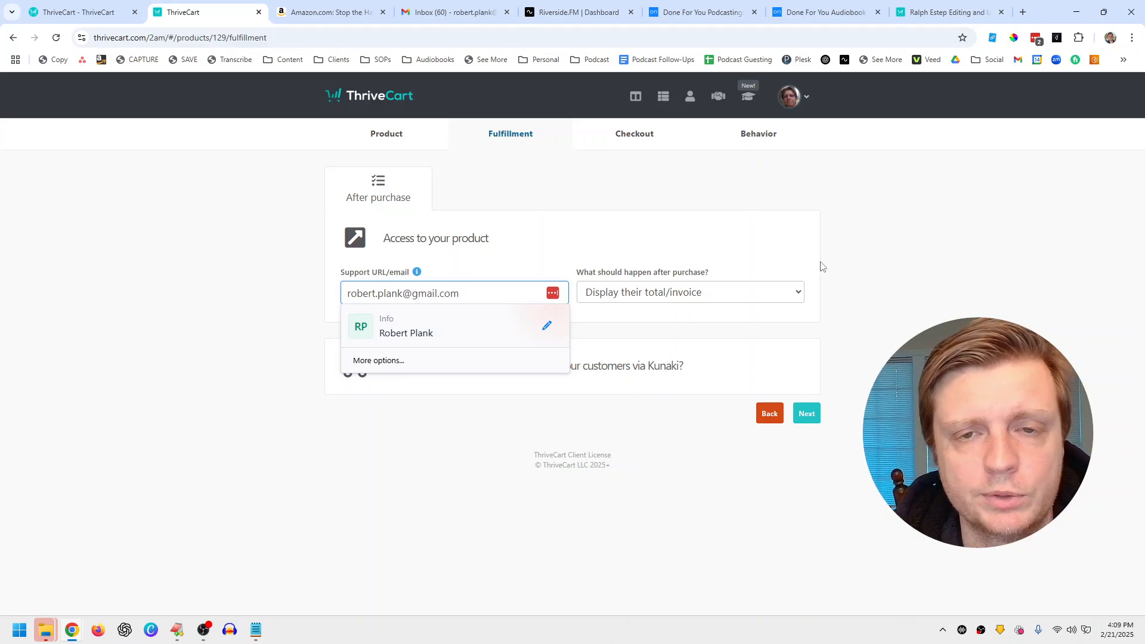
pyautogui.click(764, 272)
pyautogui.click(625, 297)
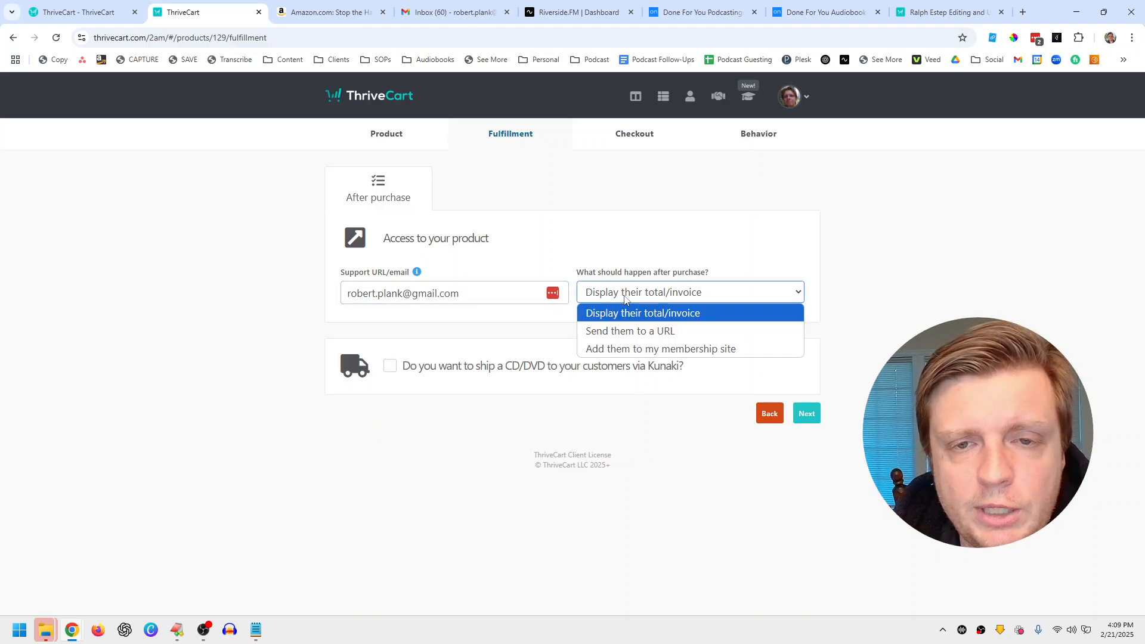
pyautogui.click(626, 315)
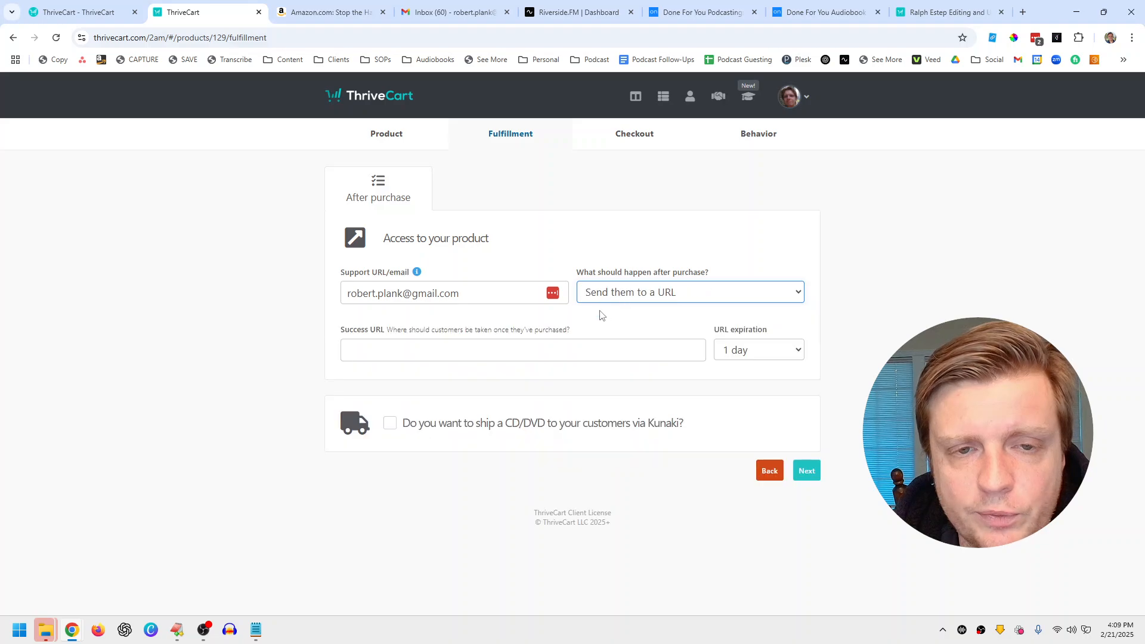
pyautogui.click(646, 300)
pyautogui.click(614, 311)
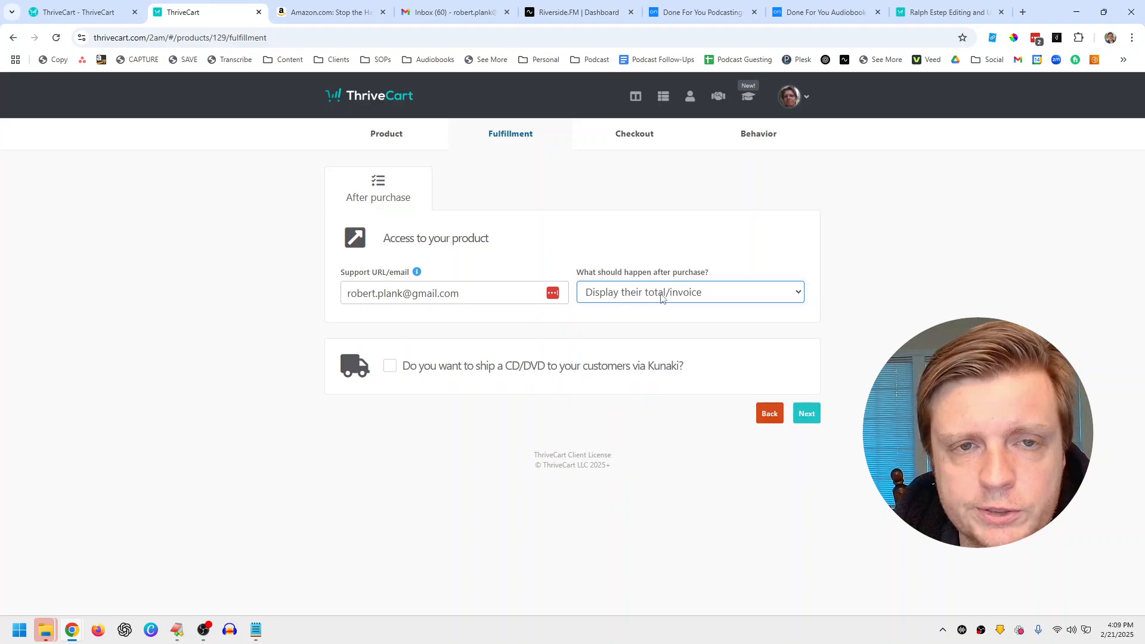
pyautogui.click(815, 415)
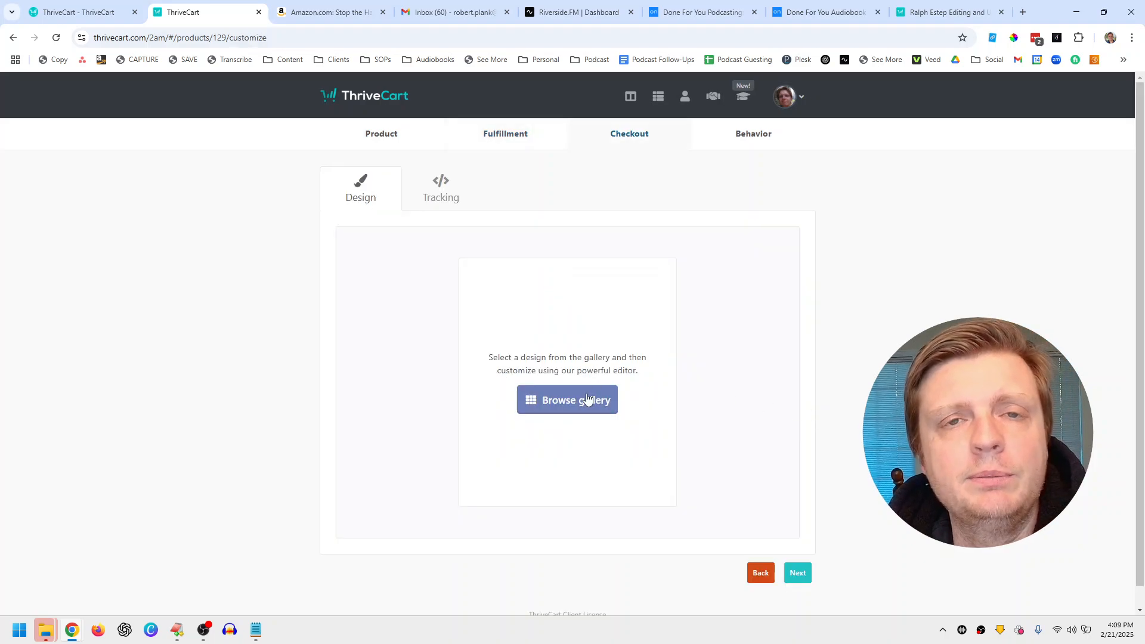
pyautogui.click(204, 632)
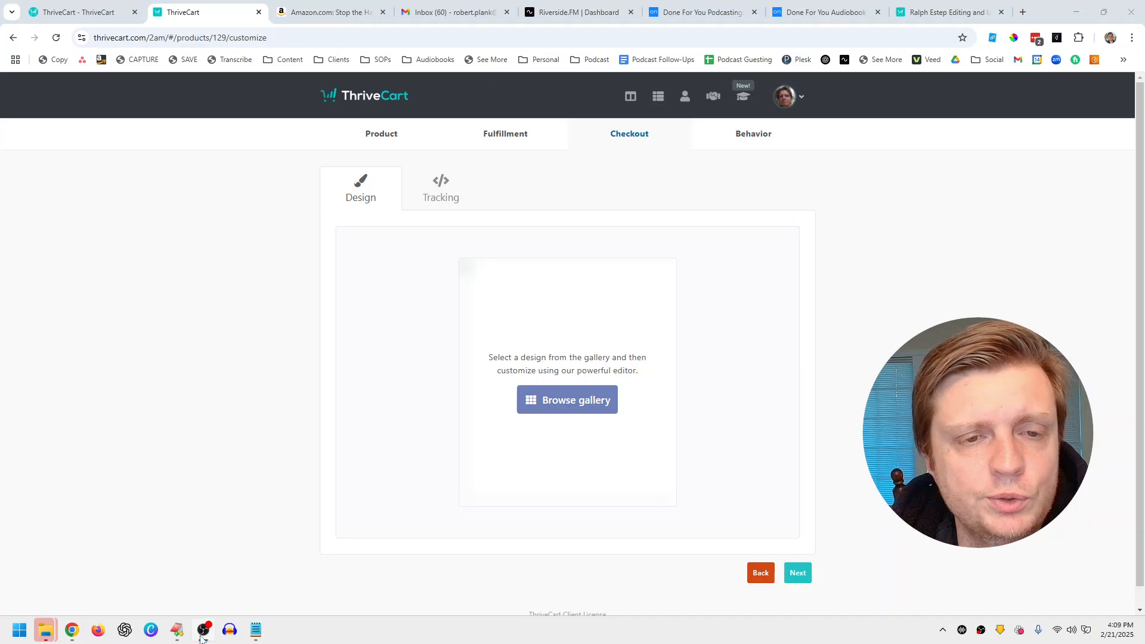
pyautogui.click(505, 337)
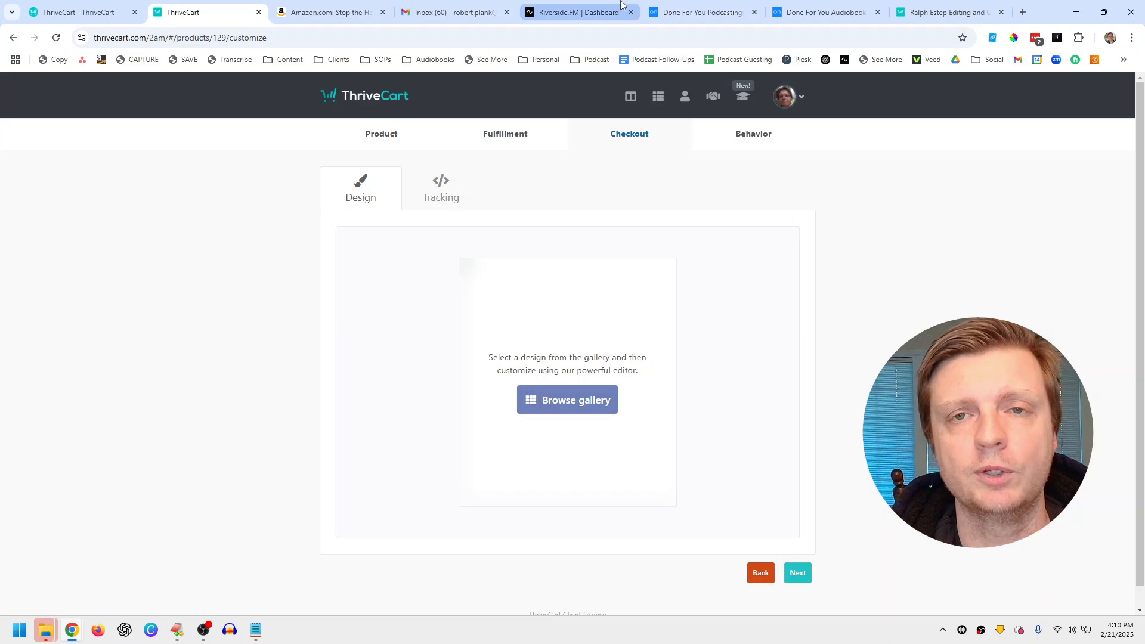
pyautogui.click(698, 12)
pyautogui.click(465, 355)
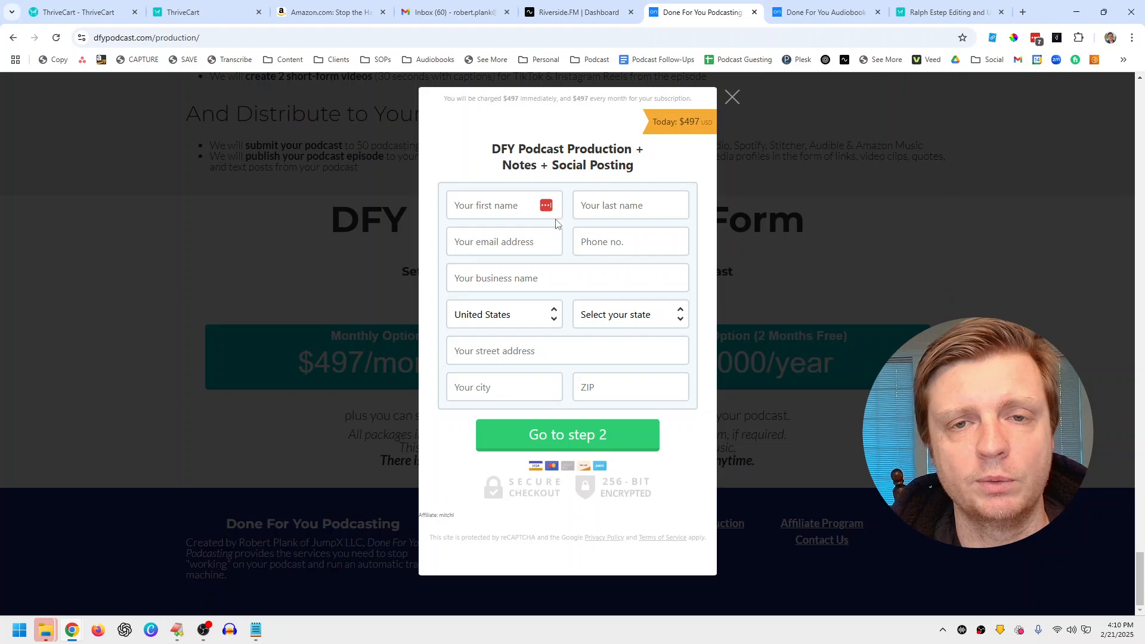
pyautogui.click(912, 11)
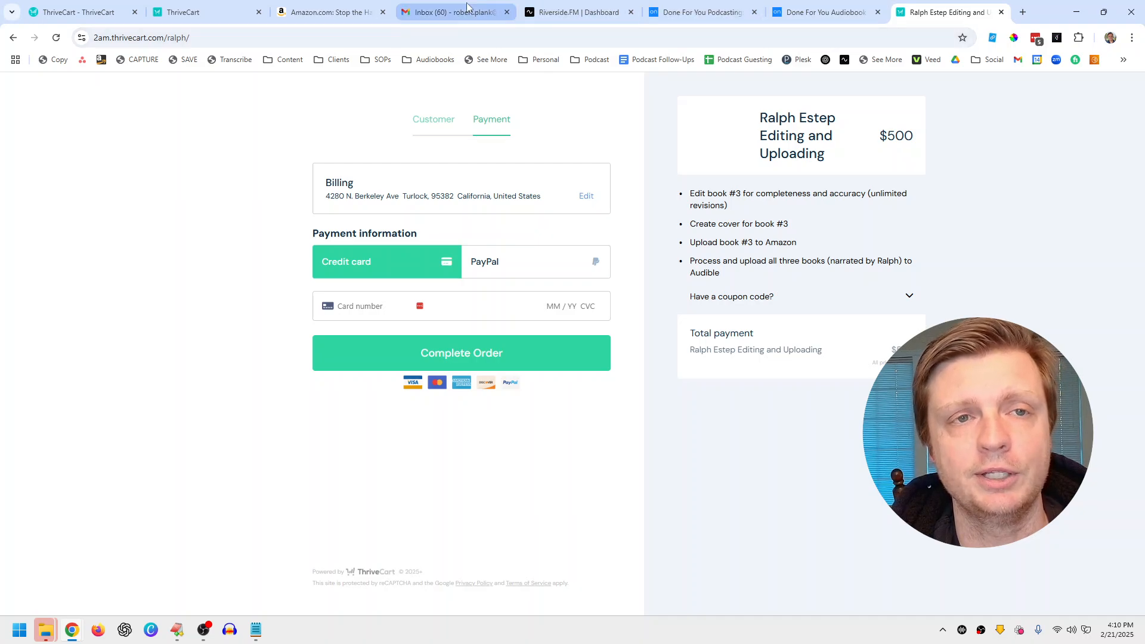
pyautogui.click(203, 5)
# Step: Pick the Standard (Classic) design from the Legacy tab of the checkout gallery
pyautogui.click(550, 398)
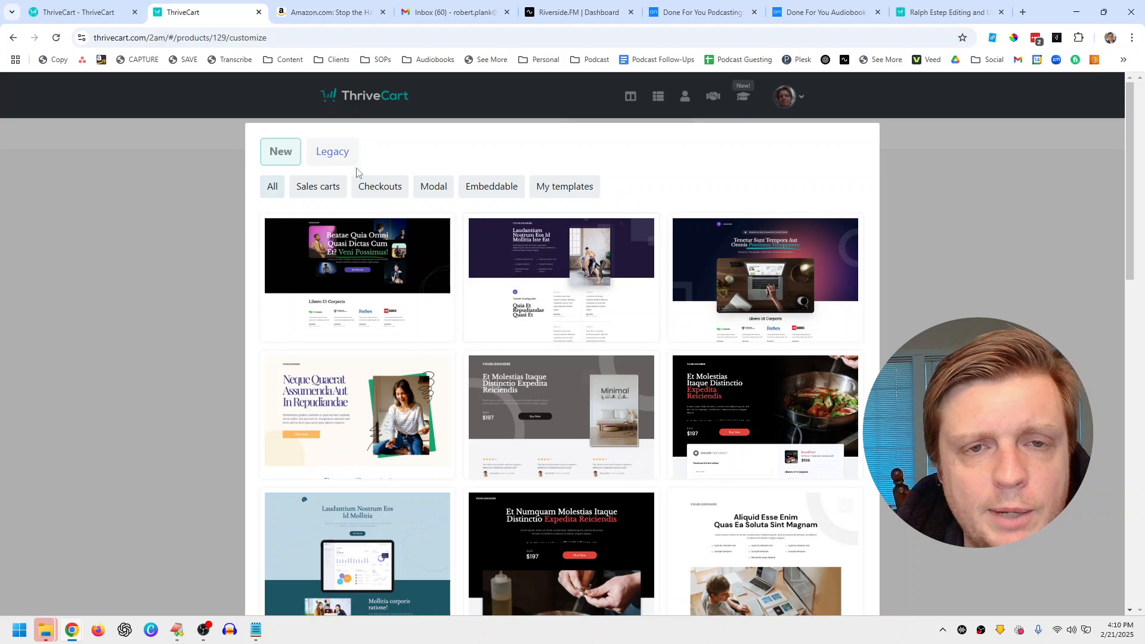
pyautogui.click(336, 155)
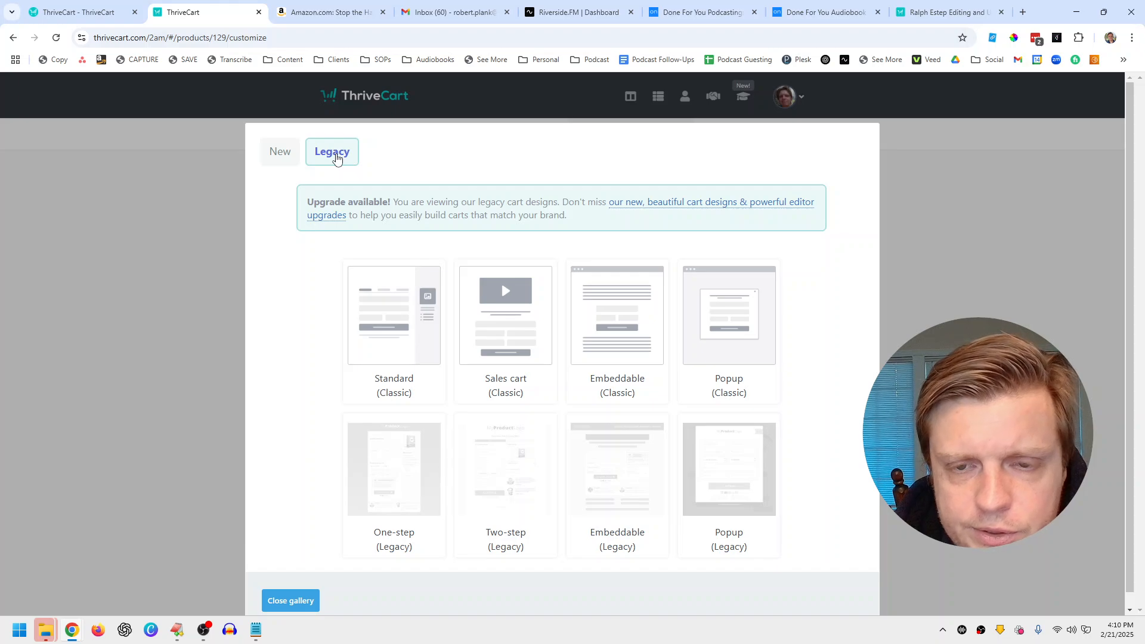
pyautogui.moveTo(746, 339)
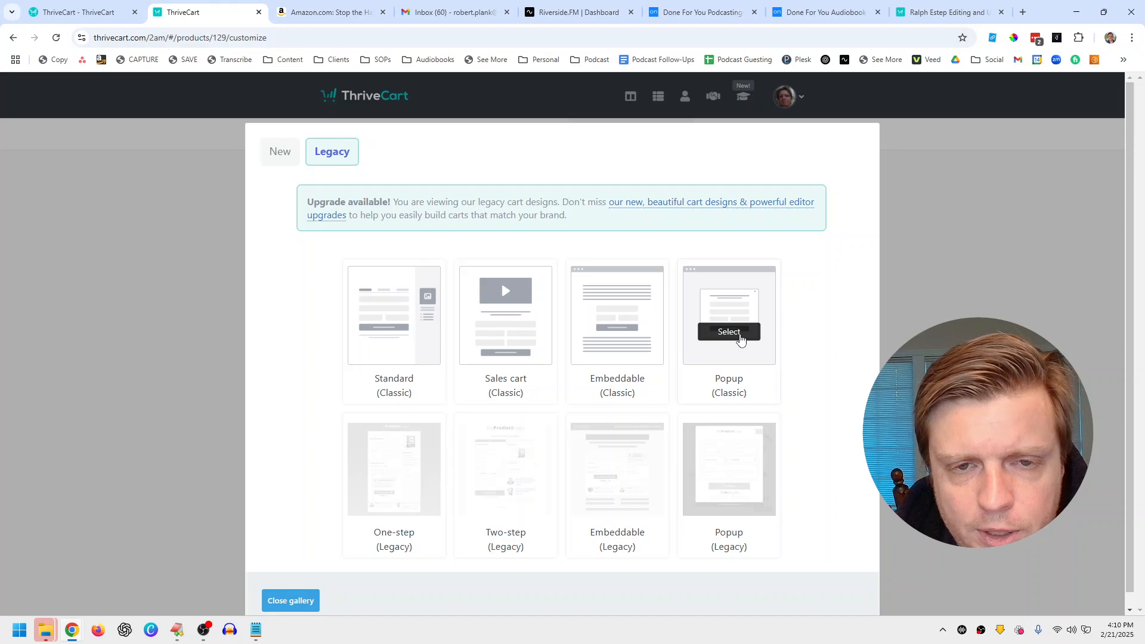
pyautogui.moveTo(405, 337)
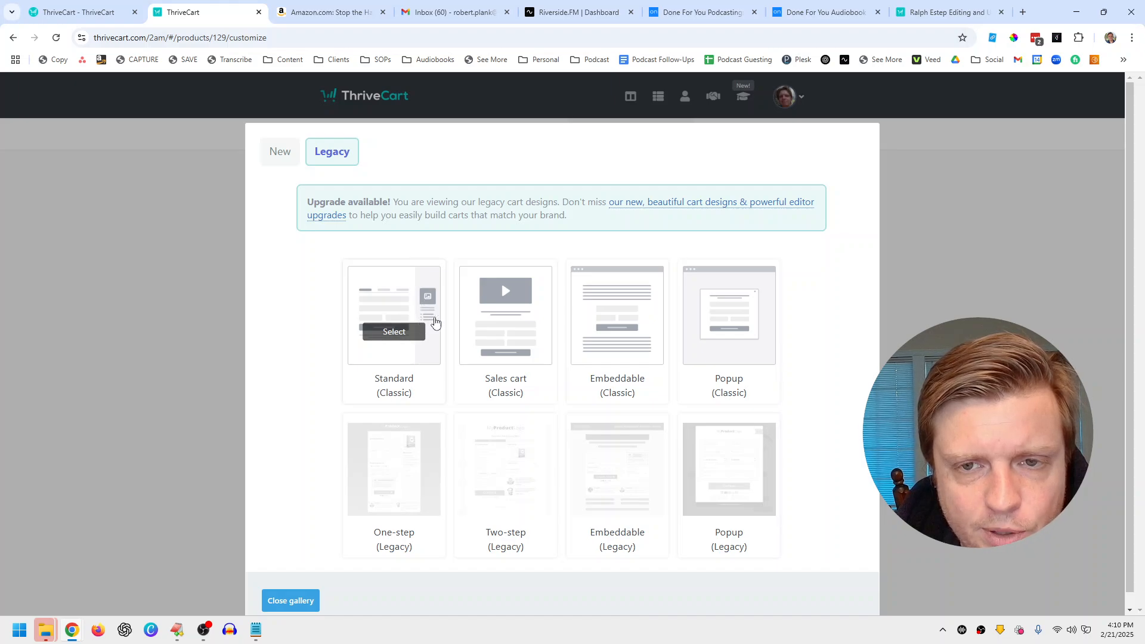
pyautogui.click(395, 338)
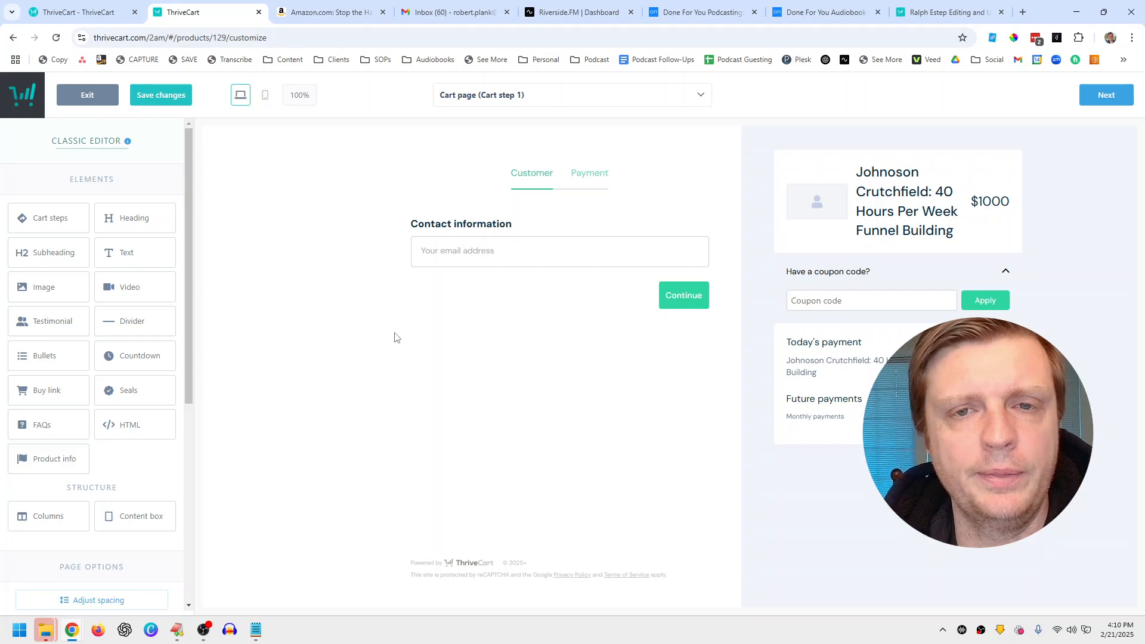
# Step: Add a customer name field before the email in the Contact information block
pyautogui.click(516, 234)
pyautogui.click(542, 326)
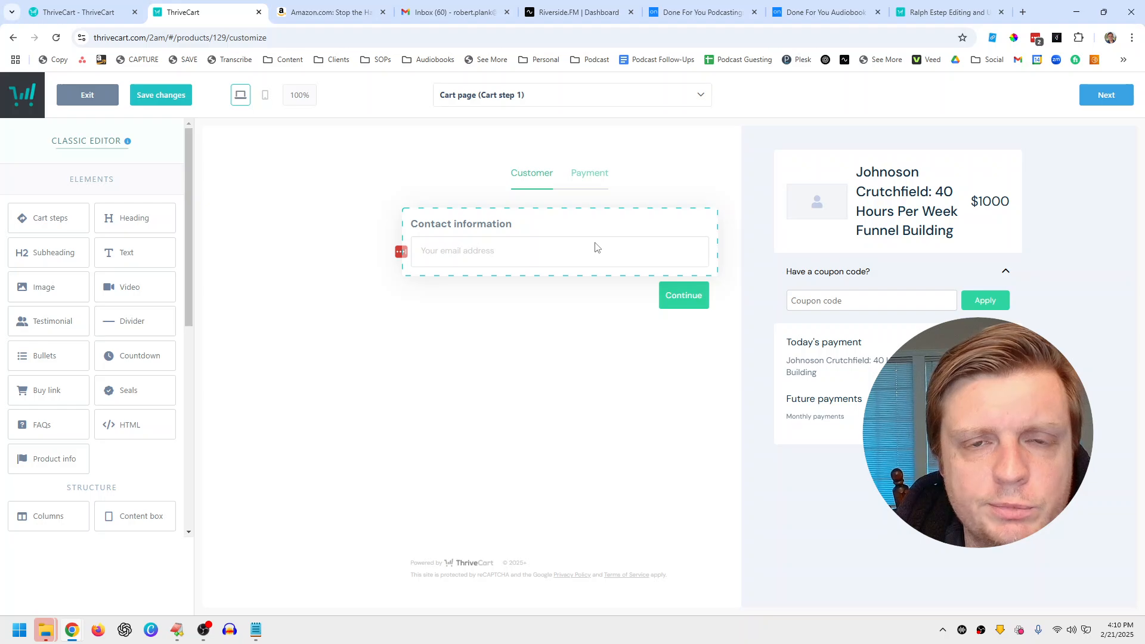
pyautogui.click(578, 220)
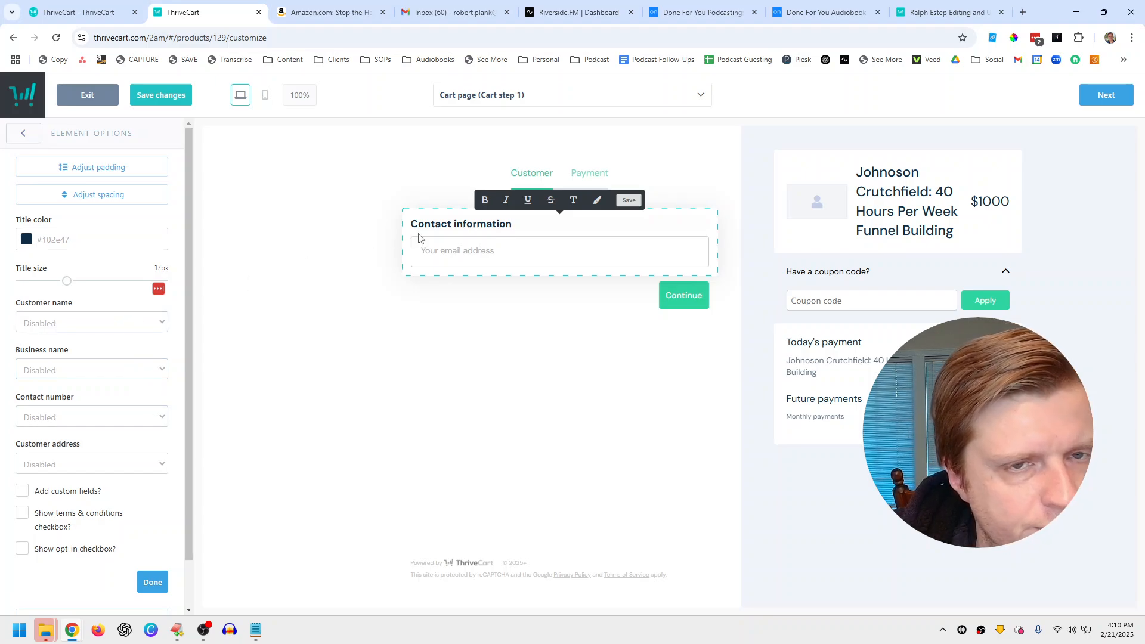
pyautogui.click(143, 323)
pyautogui.click(76, 357)
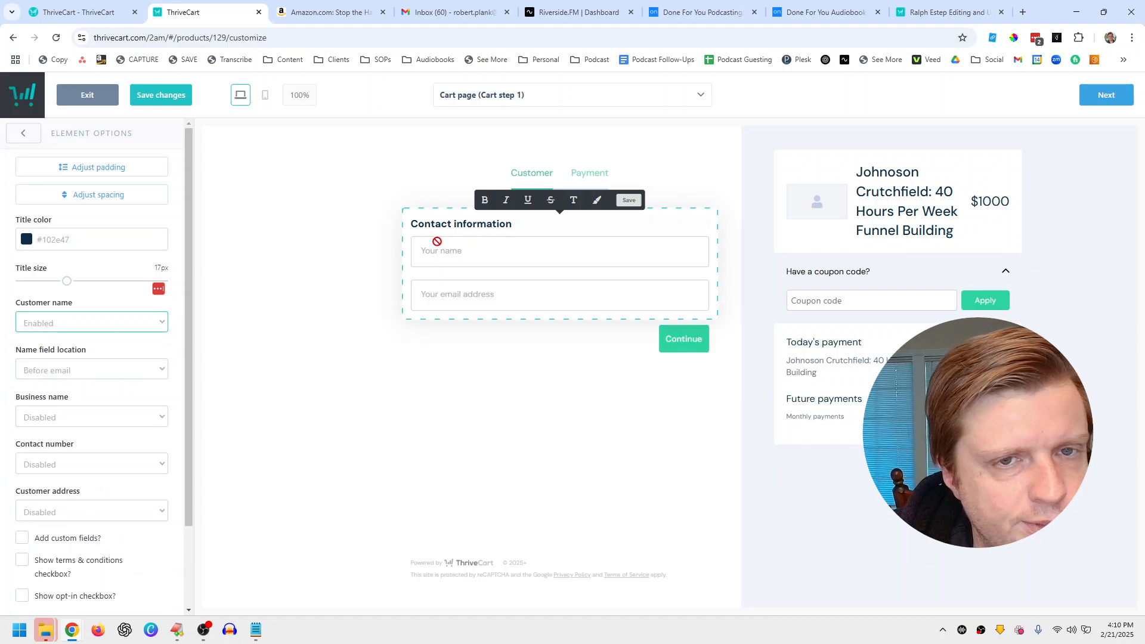
pyautogui.click(64, 372)
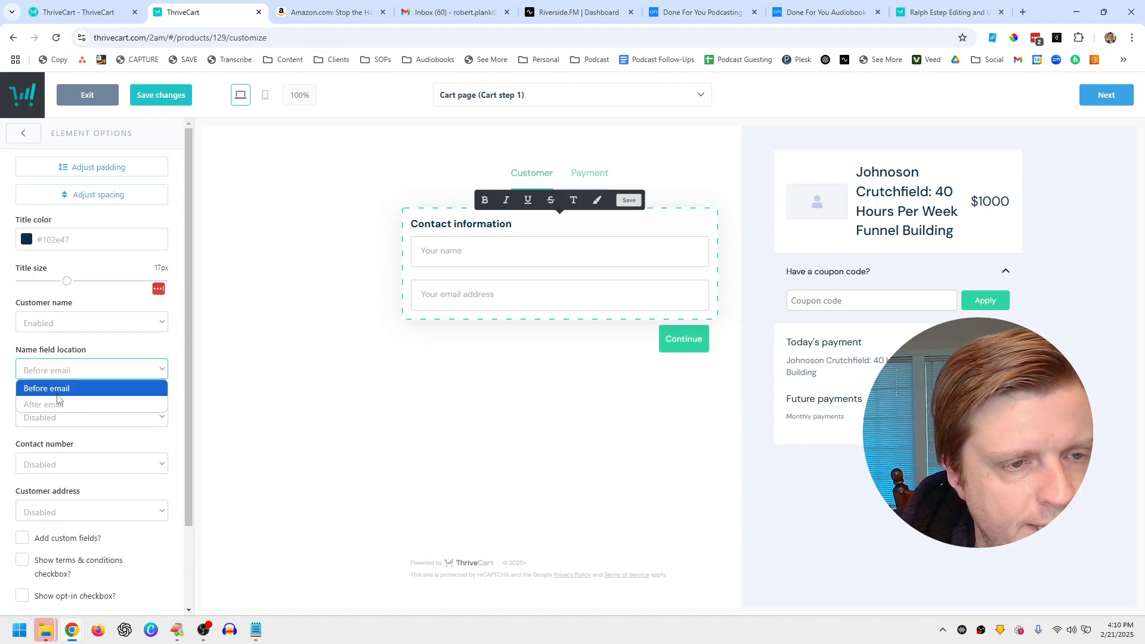
pyautogui.click(58, 403)
pyautogui.click(63, 379)
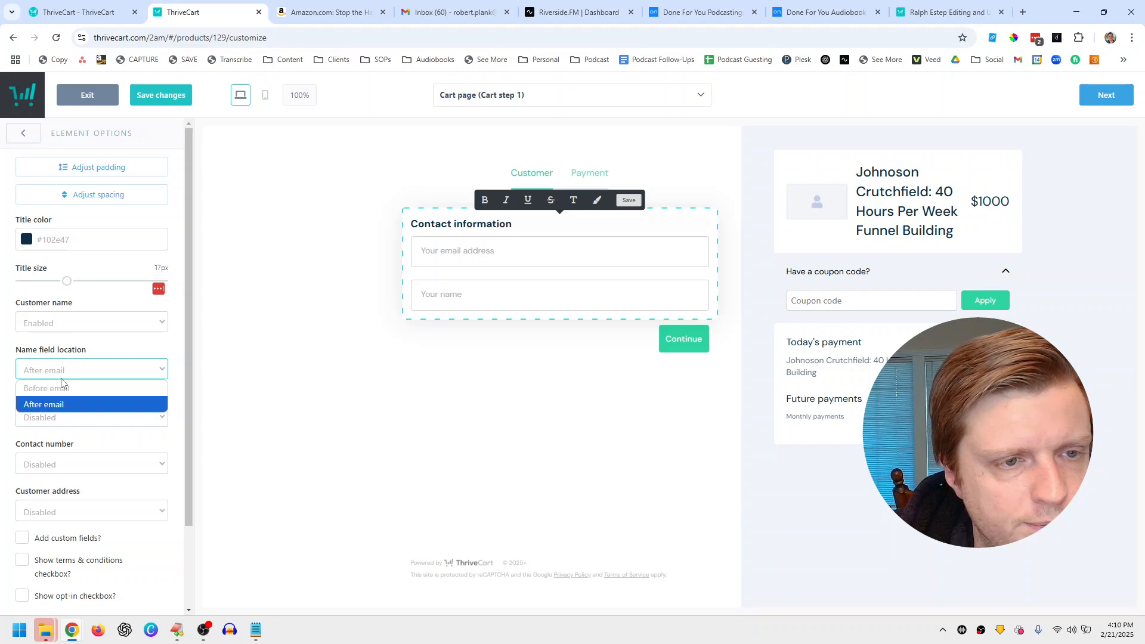
pyautogui.click(60, 391)
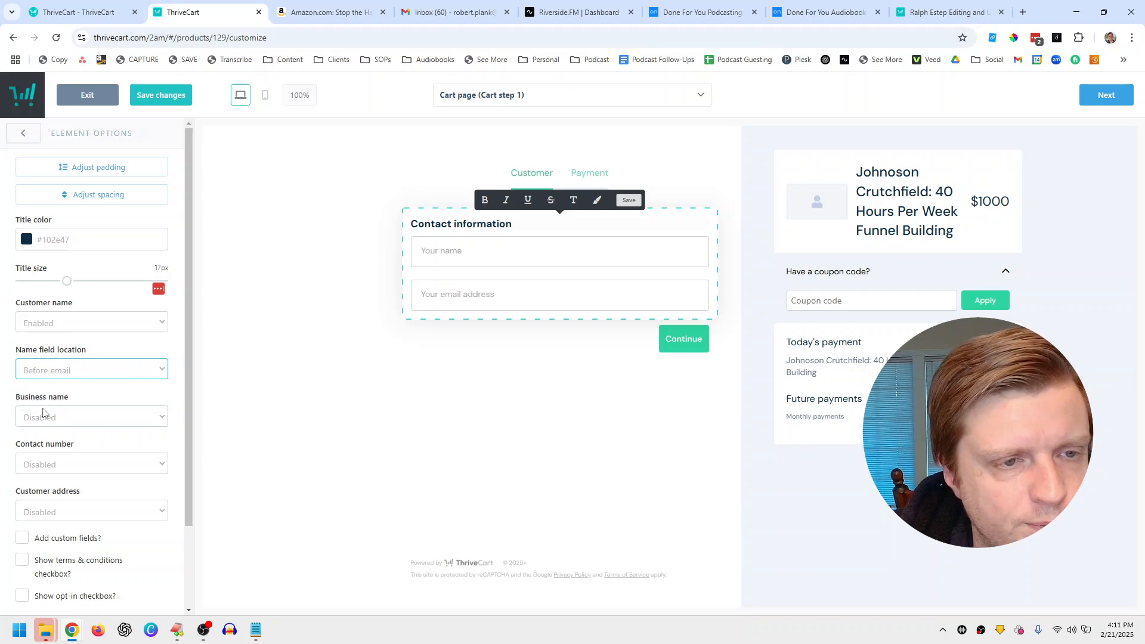
# Step: Make business name and contact number optional fields and collect the full billing address
pyautogui.click(43, 413)
pyautogui.click(49, 449)
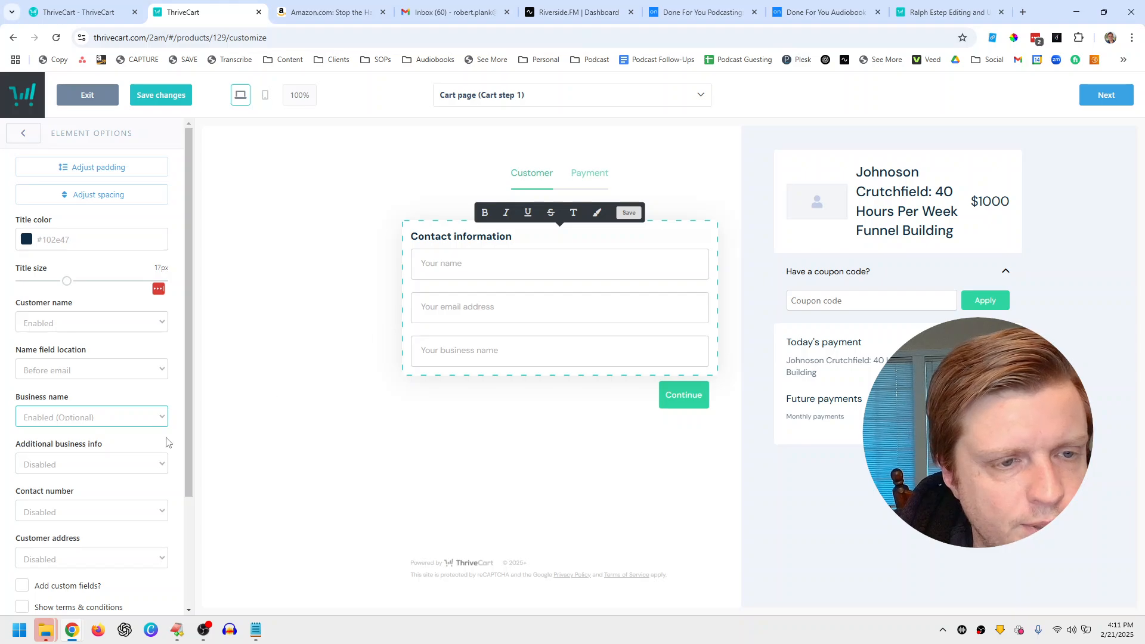
pyautogui.click(58, 471)
pyautogui.click(58, 472)
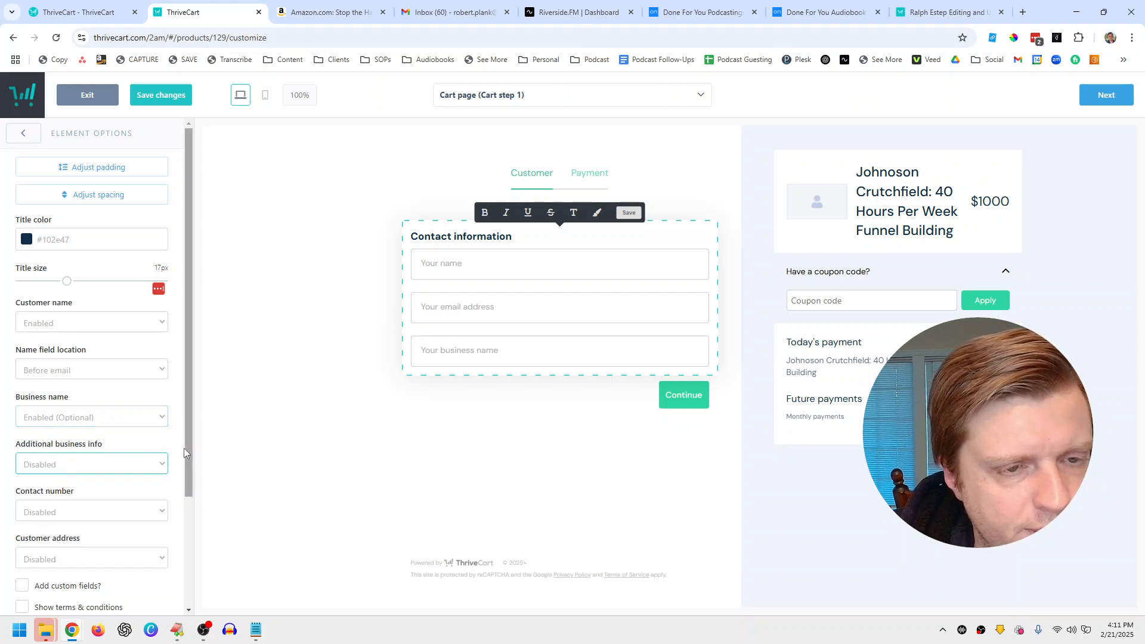
pyautogui.scroll(-3, 66, 453)
pyautogui.click(87, 371)
pyautogui.click(82, 404)
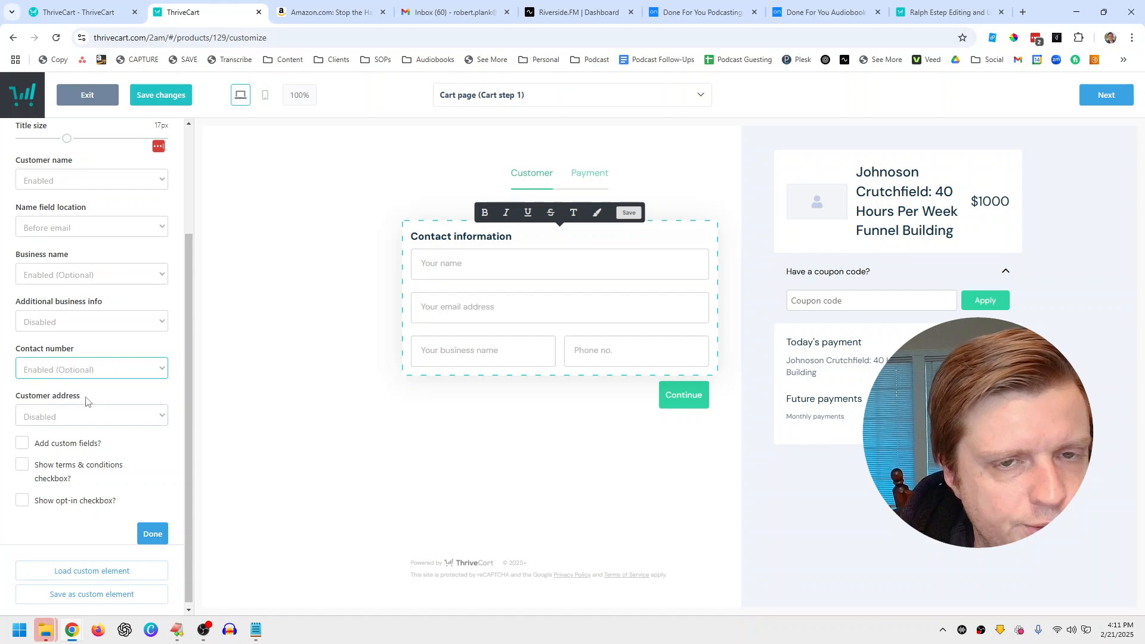
pyautogui.click(118, 415)
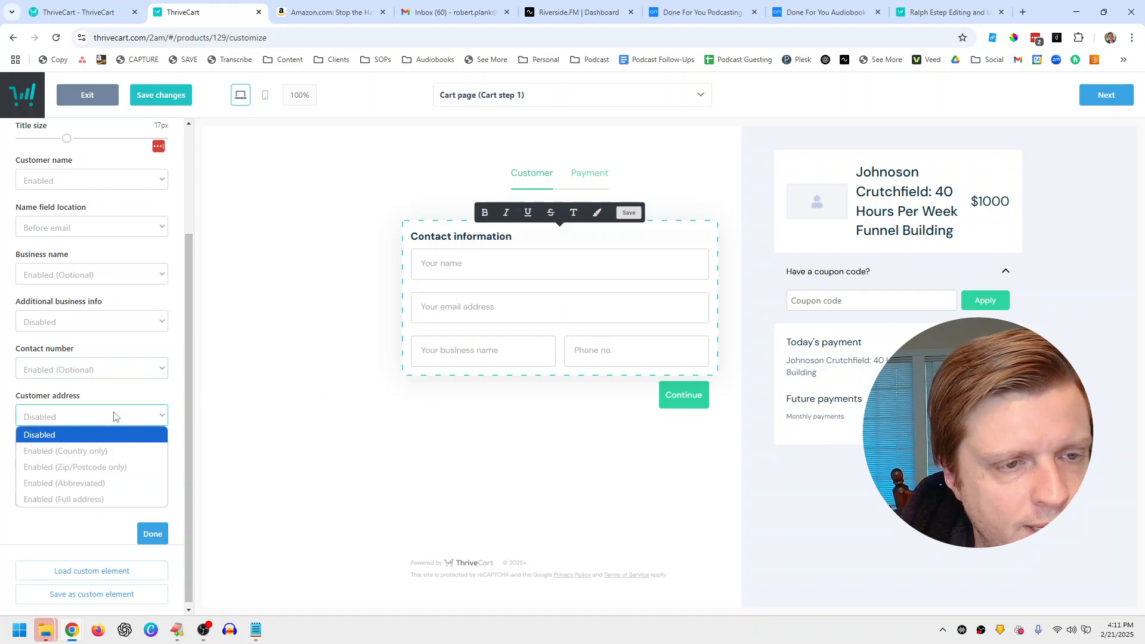
pyautogui.click(90, 500)
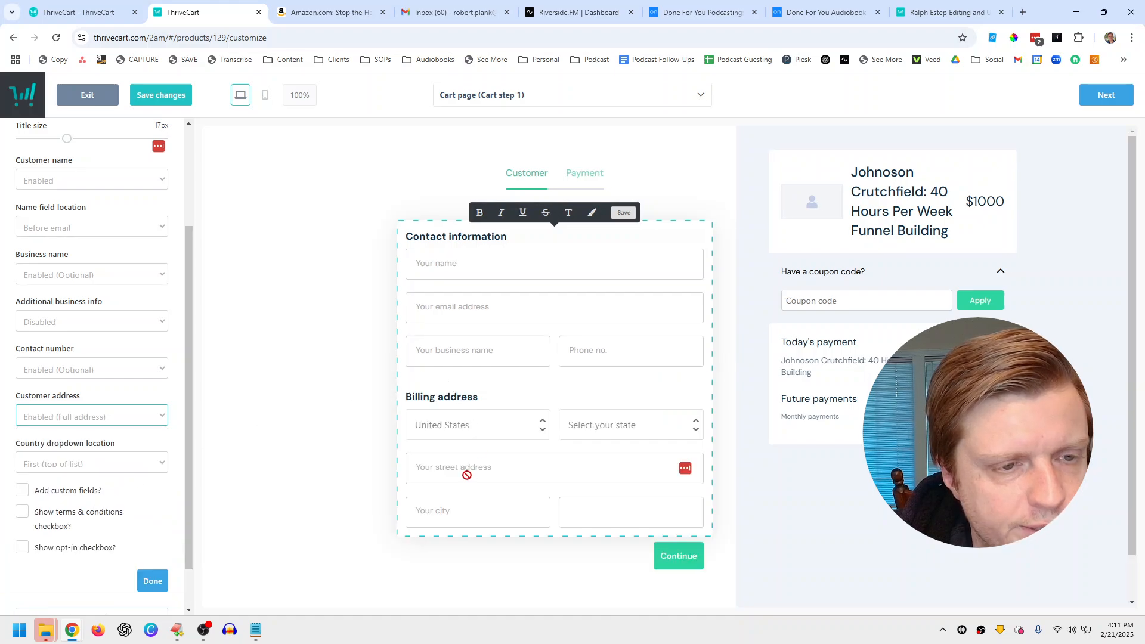
# Step: Leave the terms and conditions checkbox off and bring up the saved custom elements
pyautogui.scroll(-1, 126, 481)
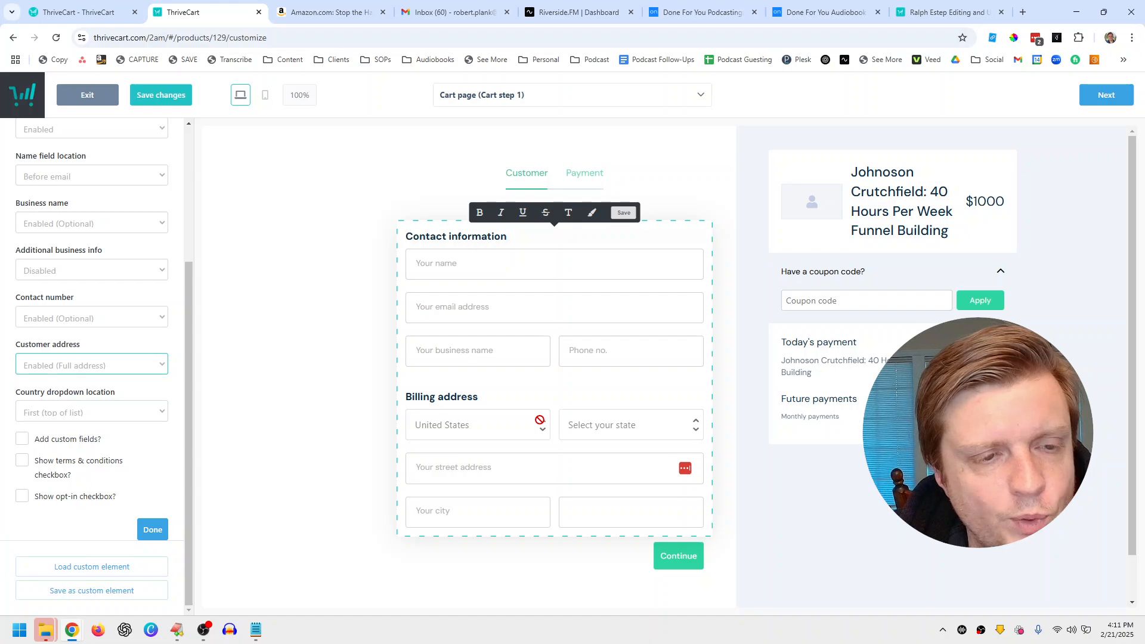
pyautogui.click(83, 467)
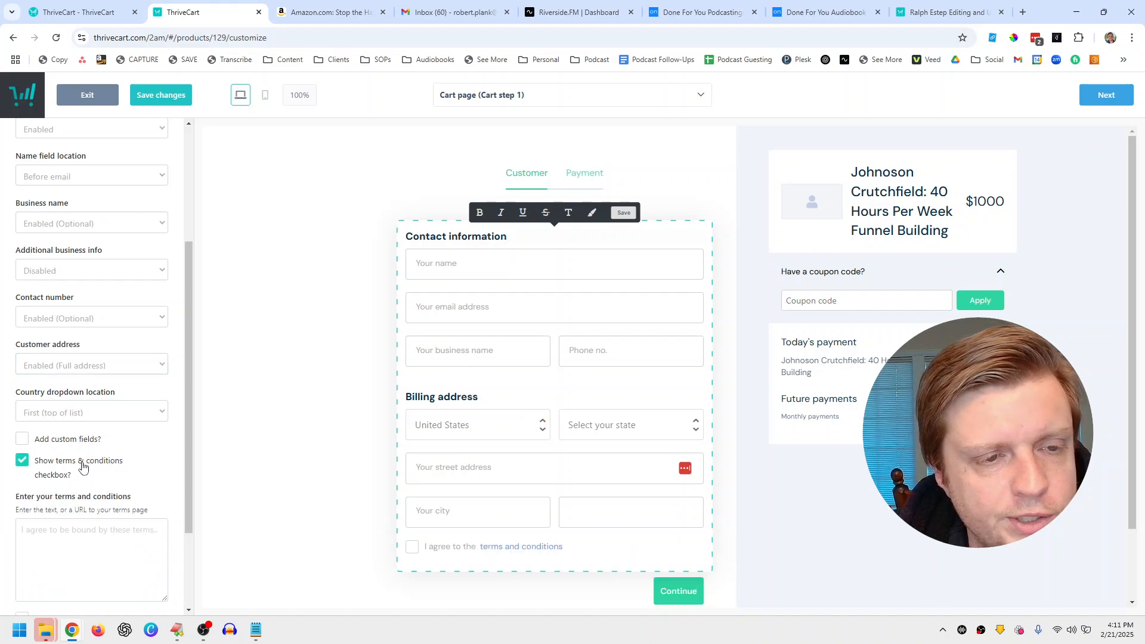
pyautogui.click(84, 467)
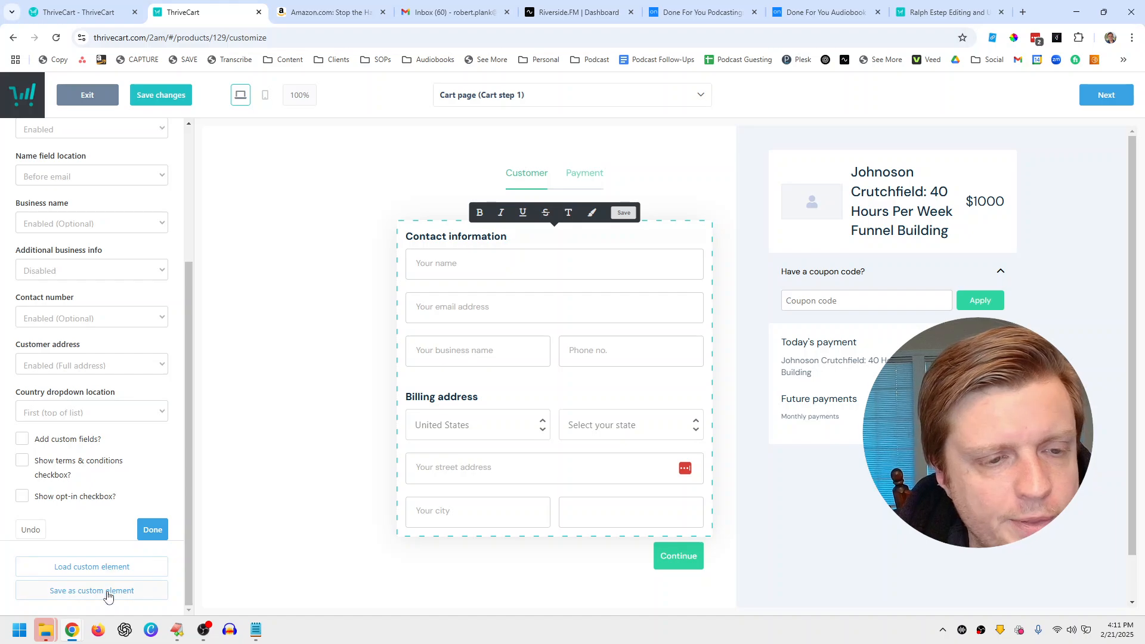
pyautogui.click(111, 573)
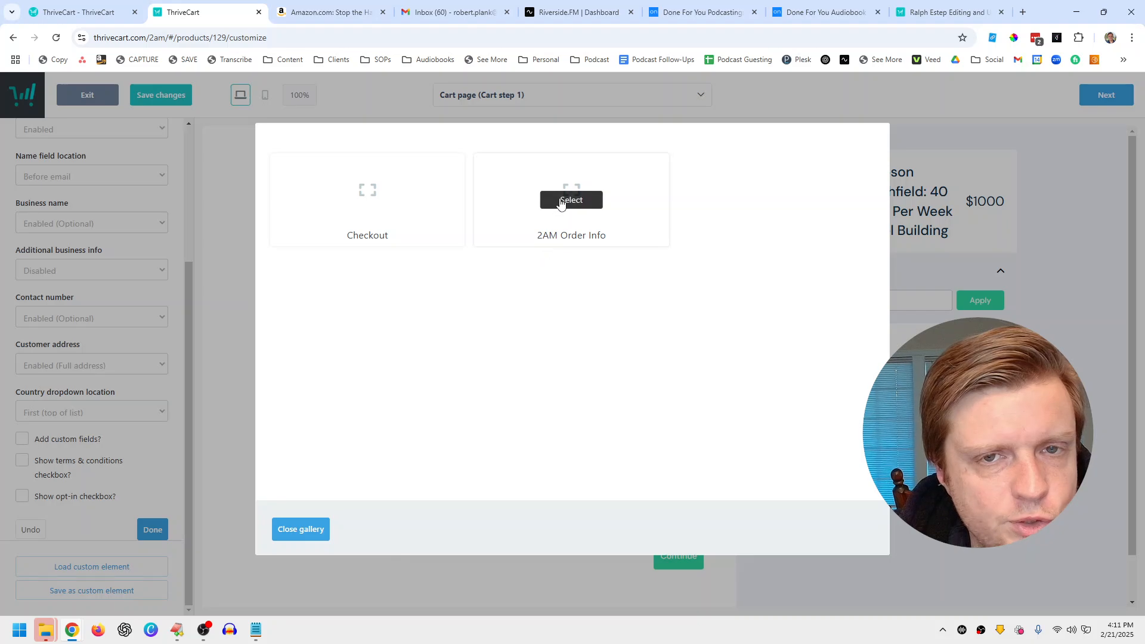
# Step: Replace the checkout form with the saved 2AM Order Info element
pyautogui.click(561, 202)
pyautogui.click(584, 248)
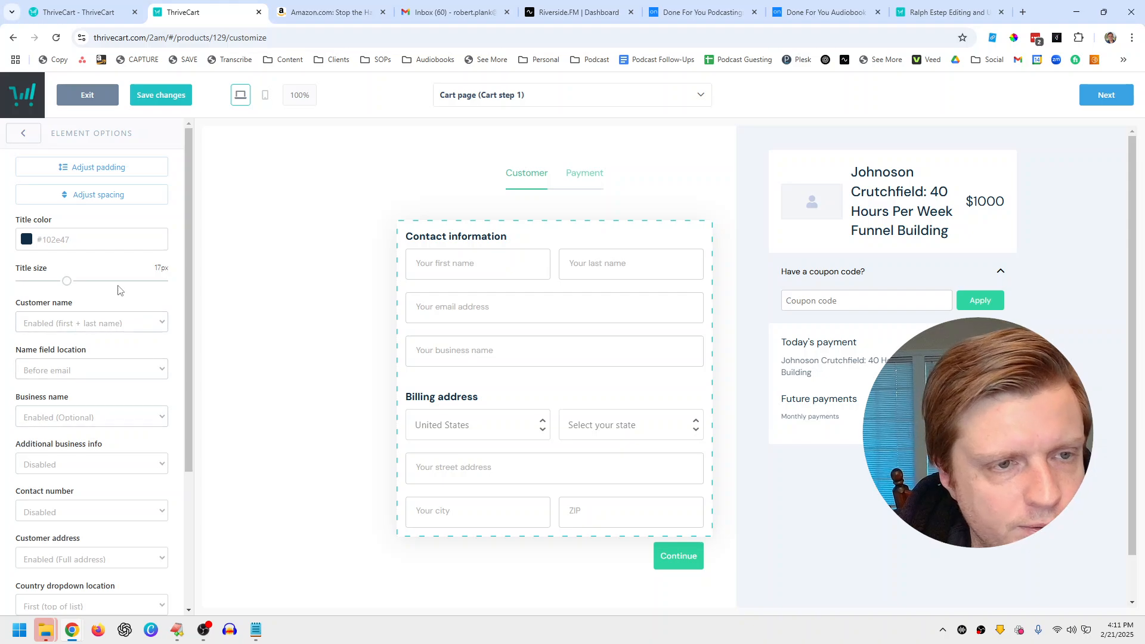
pyautogui.moveTo(185, 235); pyautogui.dragTo(186, 324)
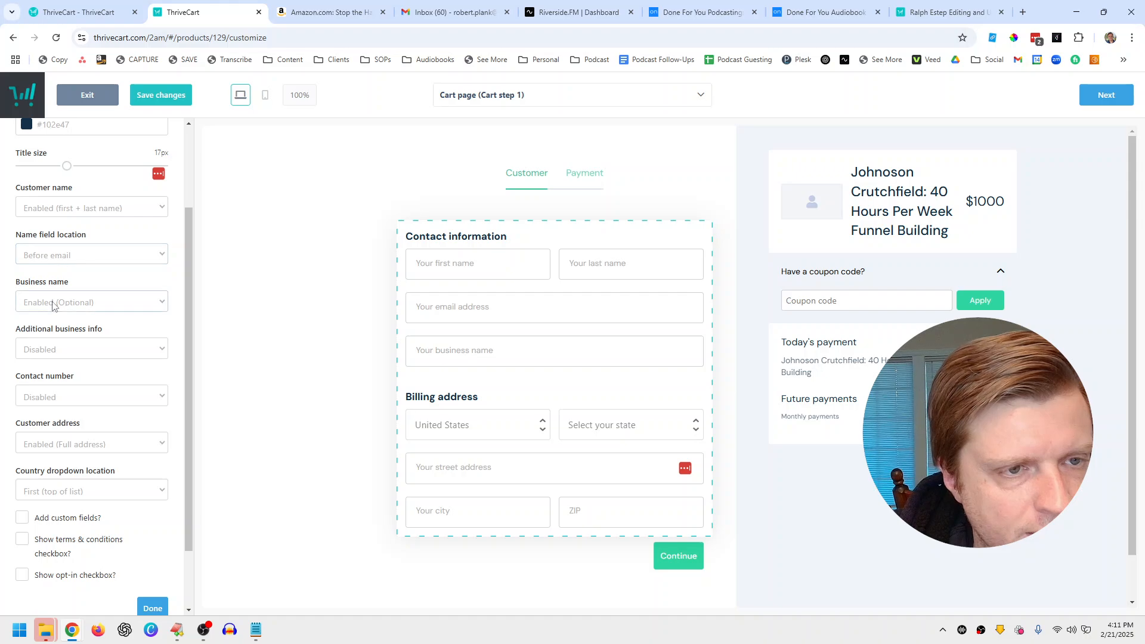
# Step: Set the Contact number field to Enabled (Optional) and finish editing the form
pyautogui.click(51, 394)
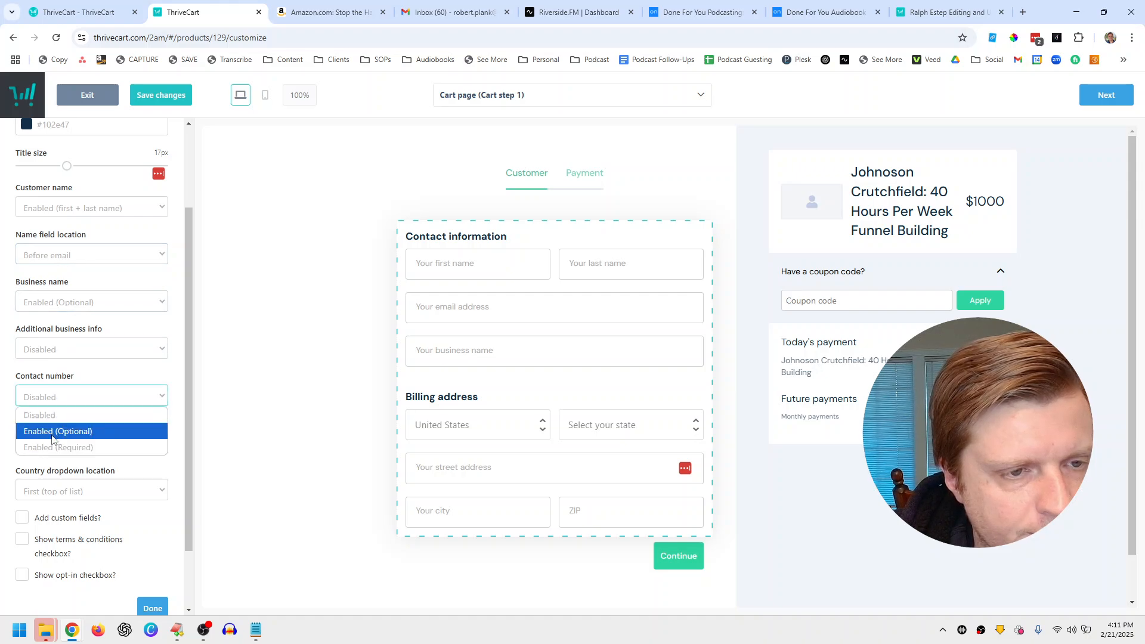
pyautogui.click(54, 439)
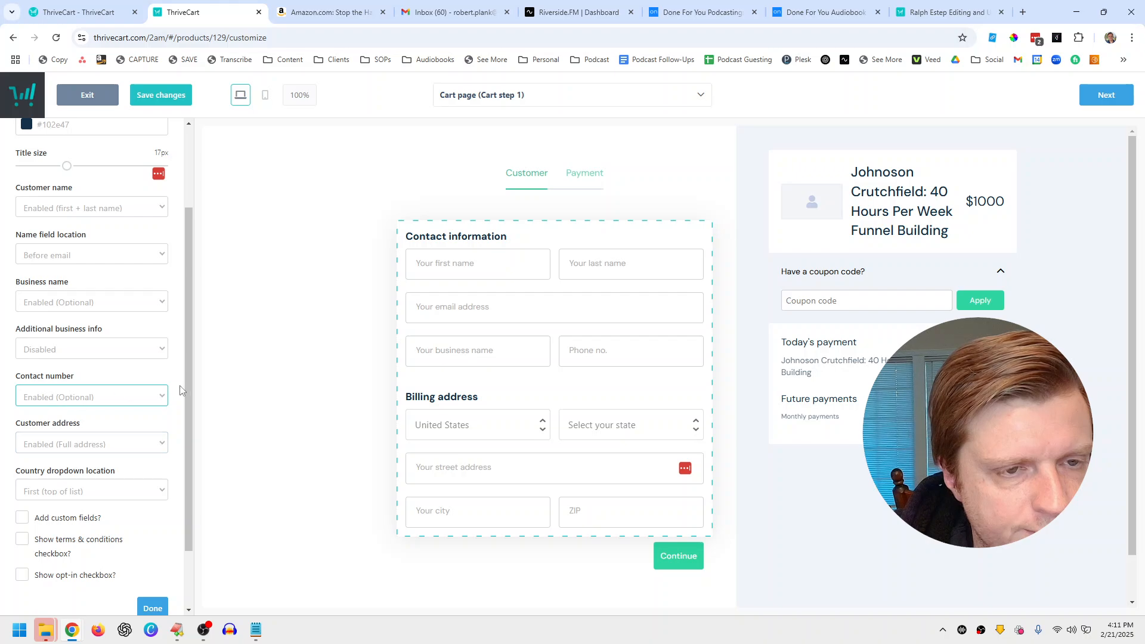
pyautogui.scroll(-2, 184, 397)
pyautogui.click(152, 540)
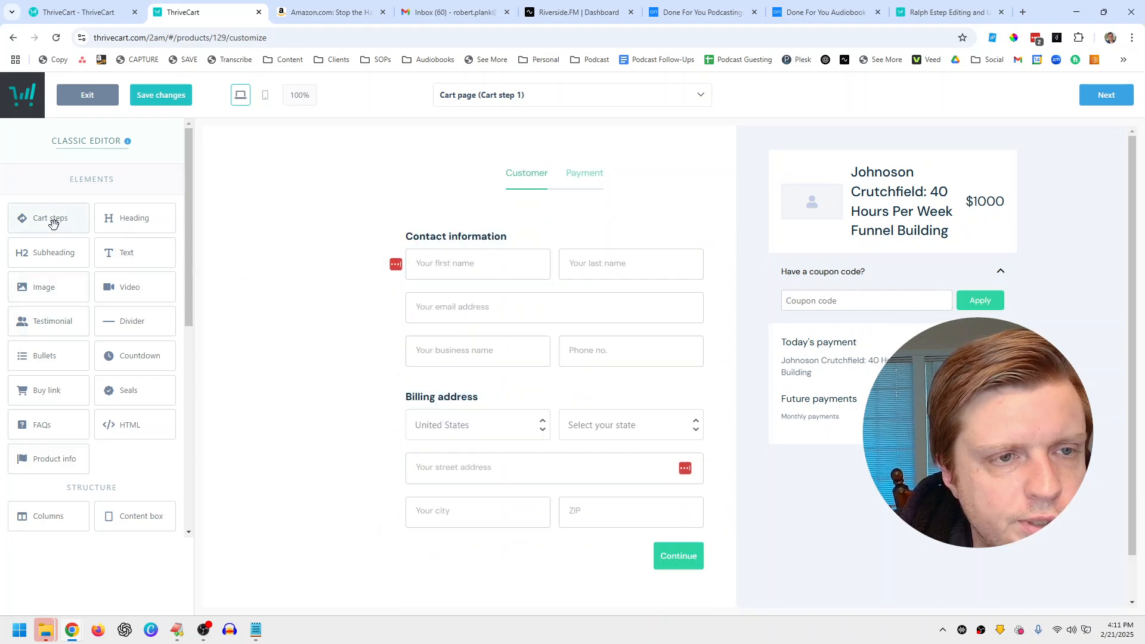
pyautogui.moveTo(55, 255); pyautogui.dragTo(517, 215)
pyautogui.scroll(-1, 512, 314)
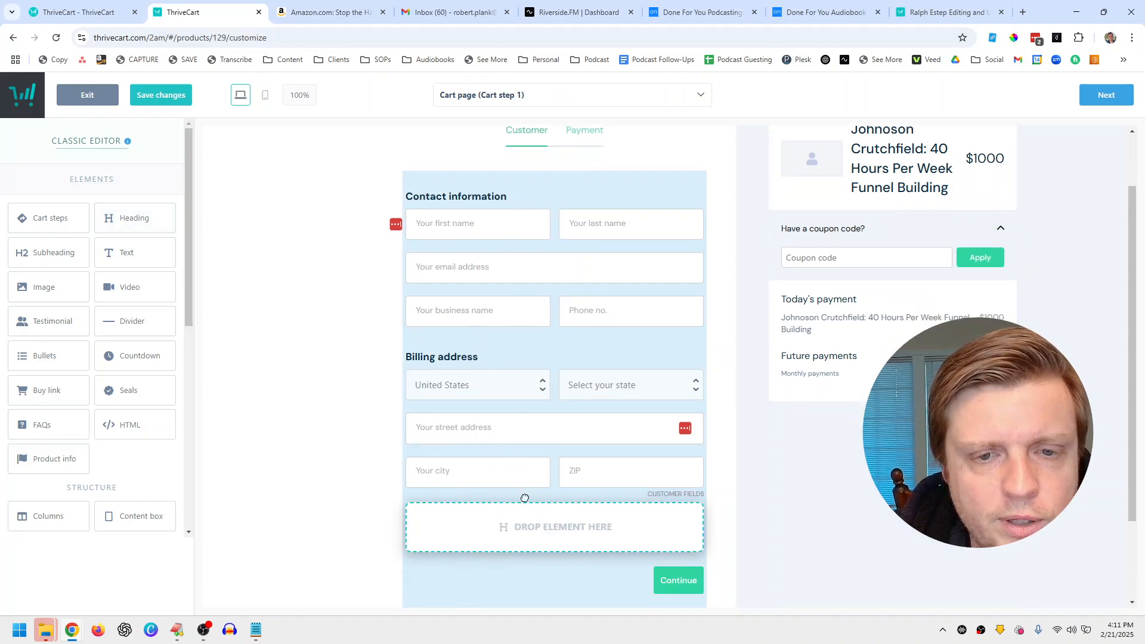
pyautogui.moveTo(525, 498); pyautogui.dragTo(196, 247)
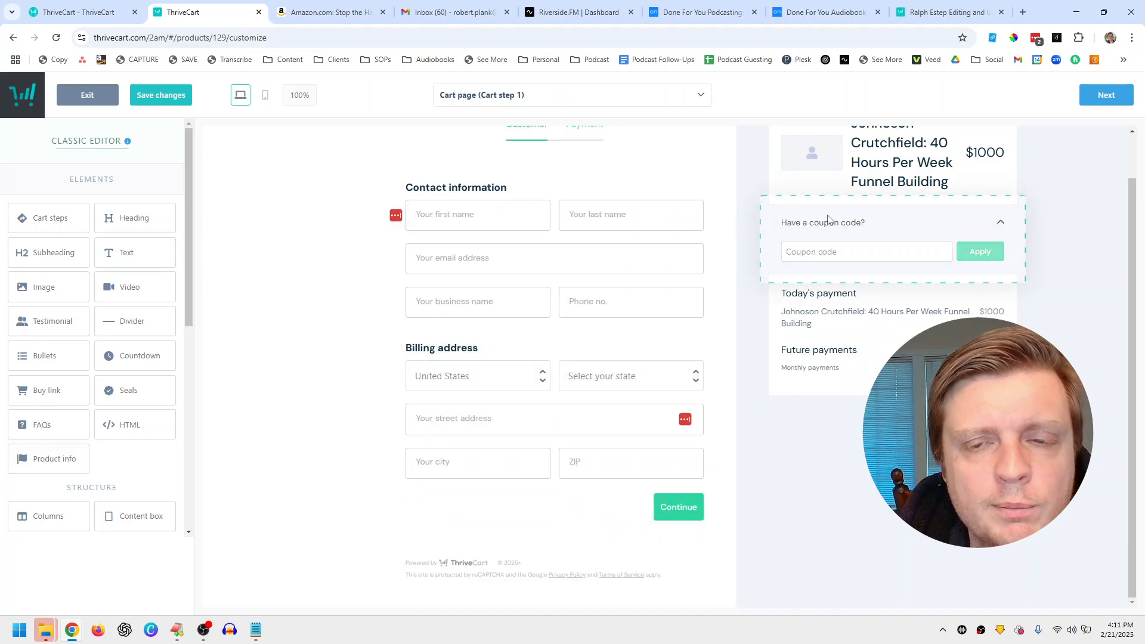
pyautogui.scroll(1, 828, 219)
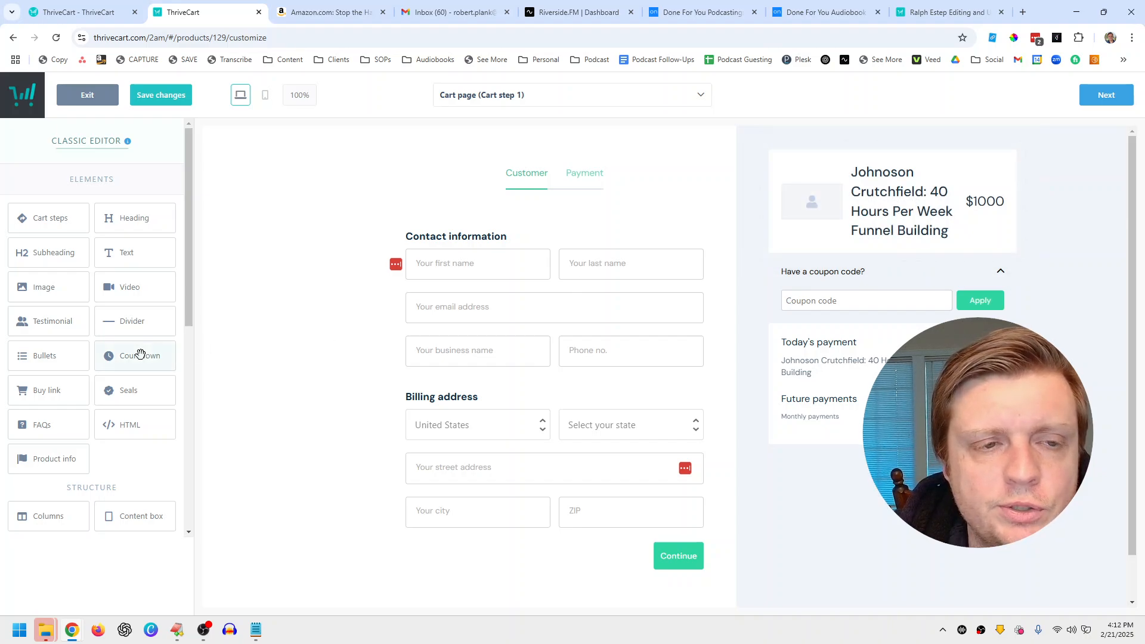
pyautogui.moveTo(136, 357); pyautogui.dragTo(116, 448)
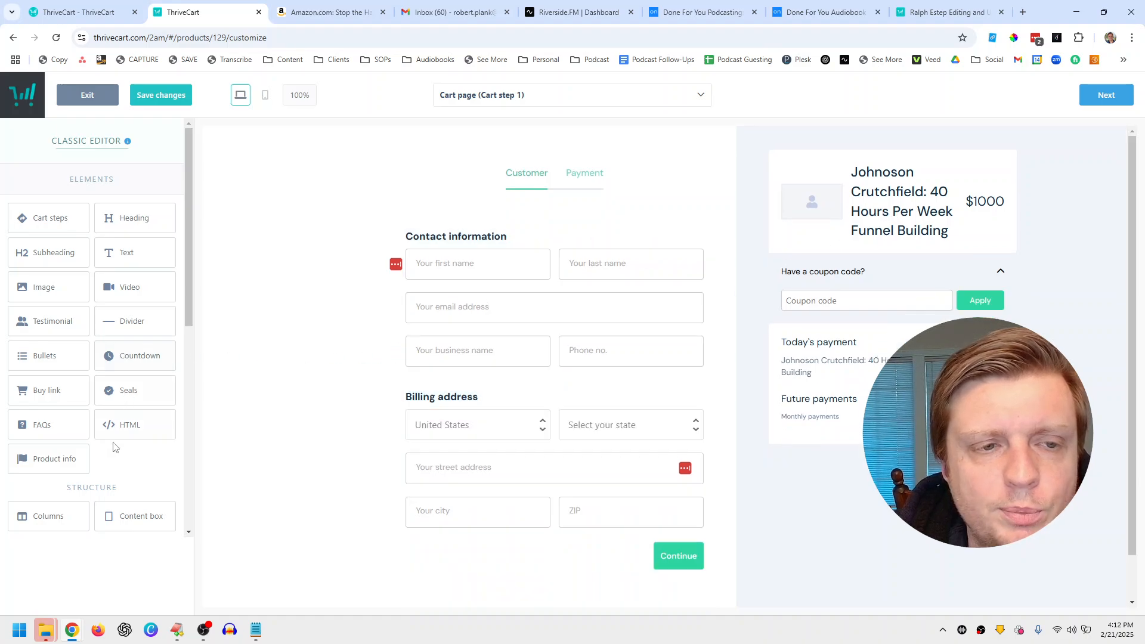
pyautogui.click(877, 205)
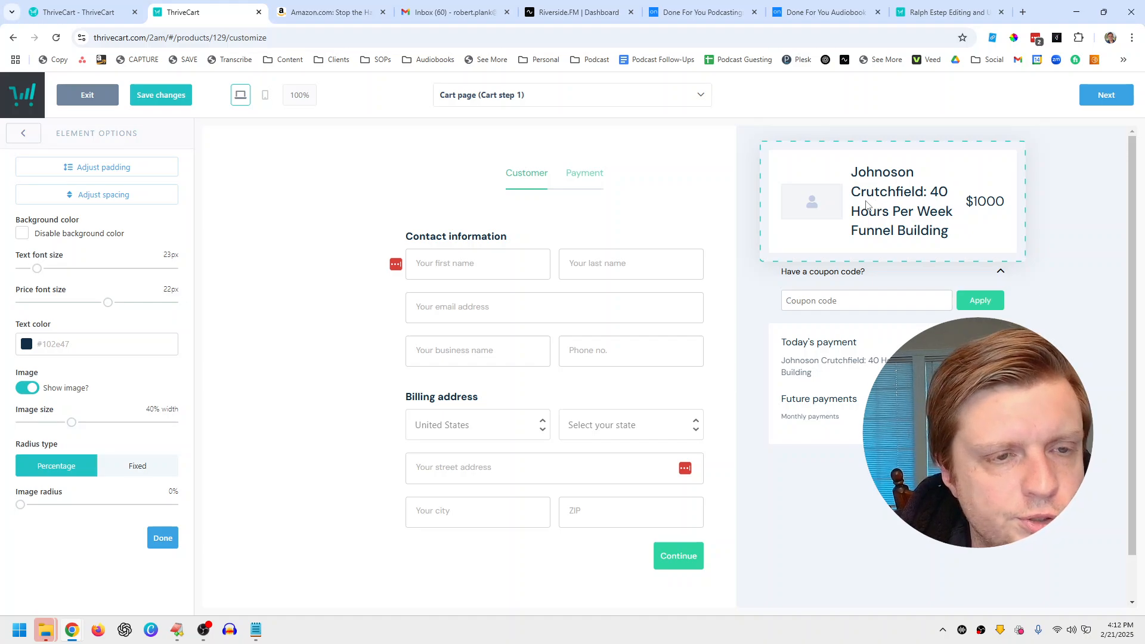
pyautogui.click(1051, 289)
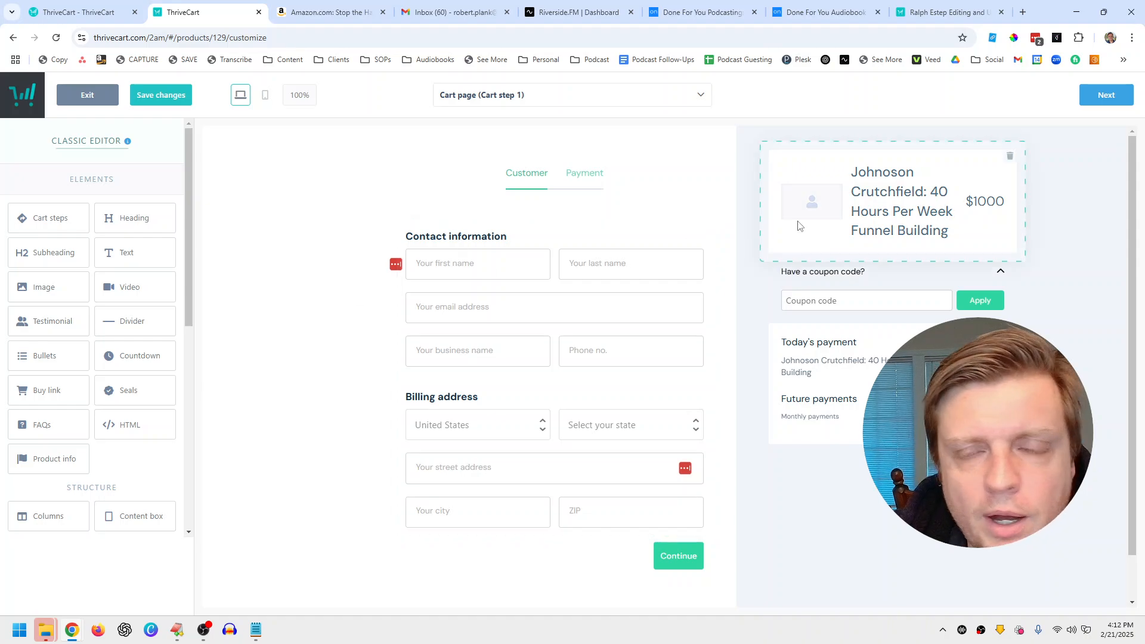
# Step: Drop a Bullets element above the coupon block and set the coupon Style to Hidden
pyautogui.moveTo(34, 353); pyautogui.dragTo(866, 313)
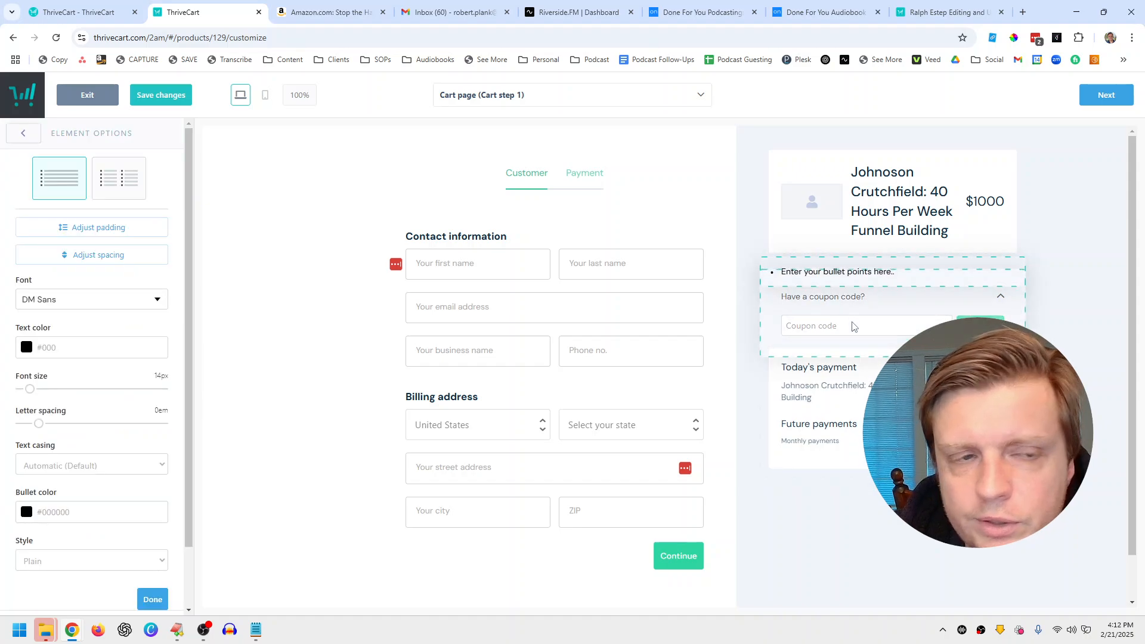
pyautogui.click(852, 325)
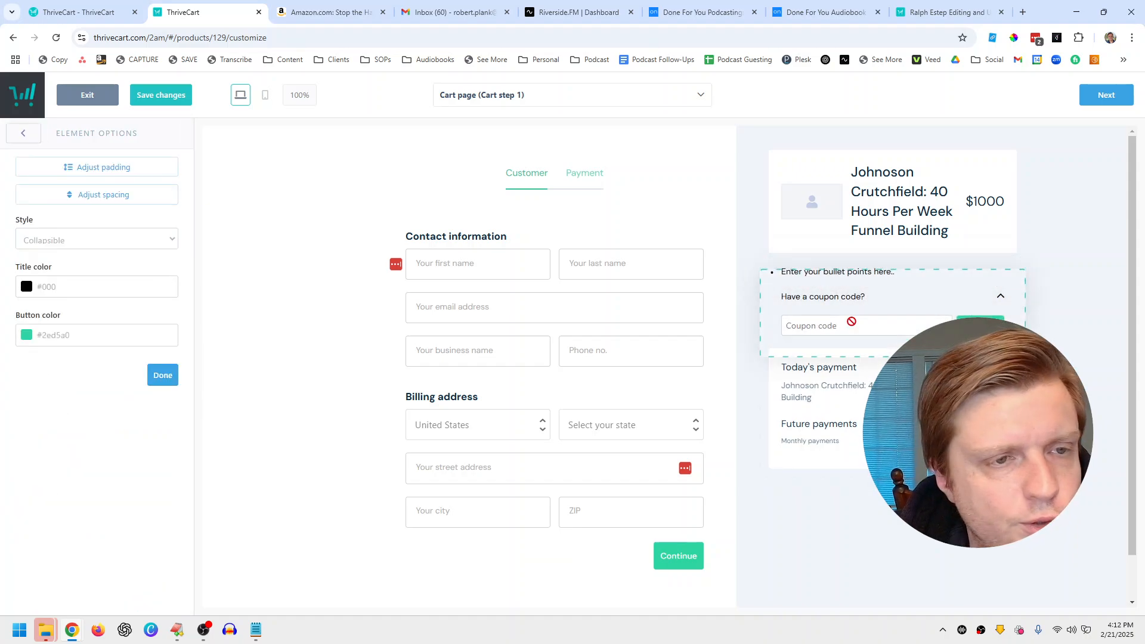
pyautogui.click(135, 238)
pyautogui.click(117, 291)
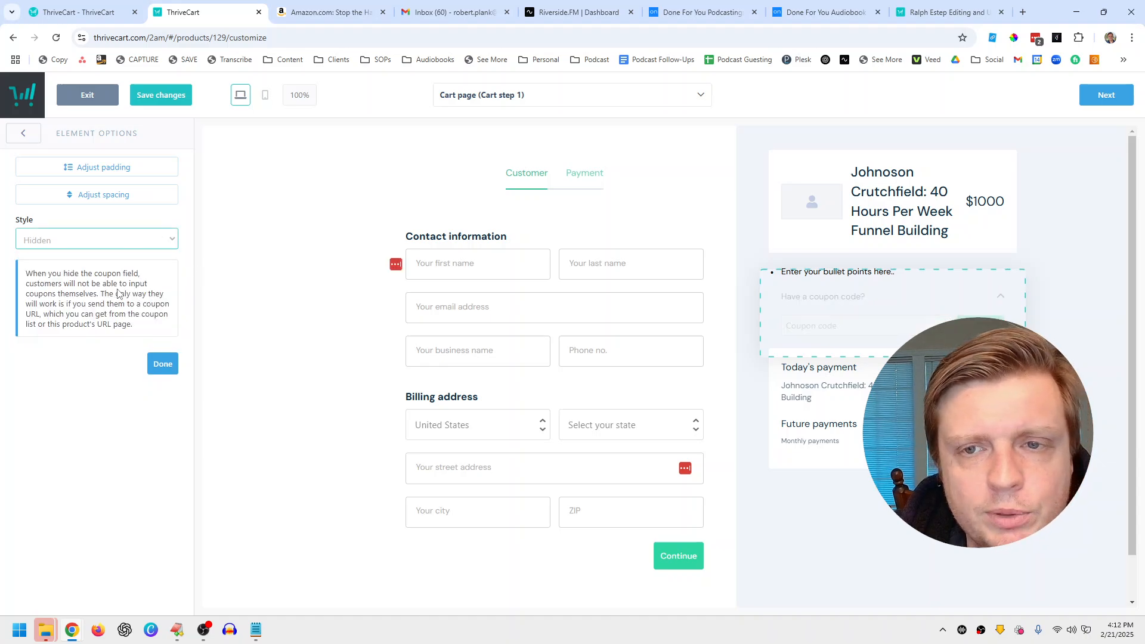
pyautogui.click(155, 364)
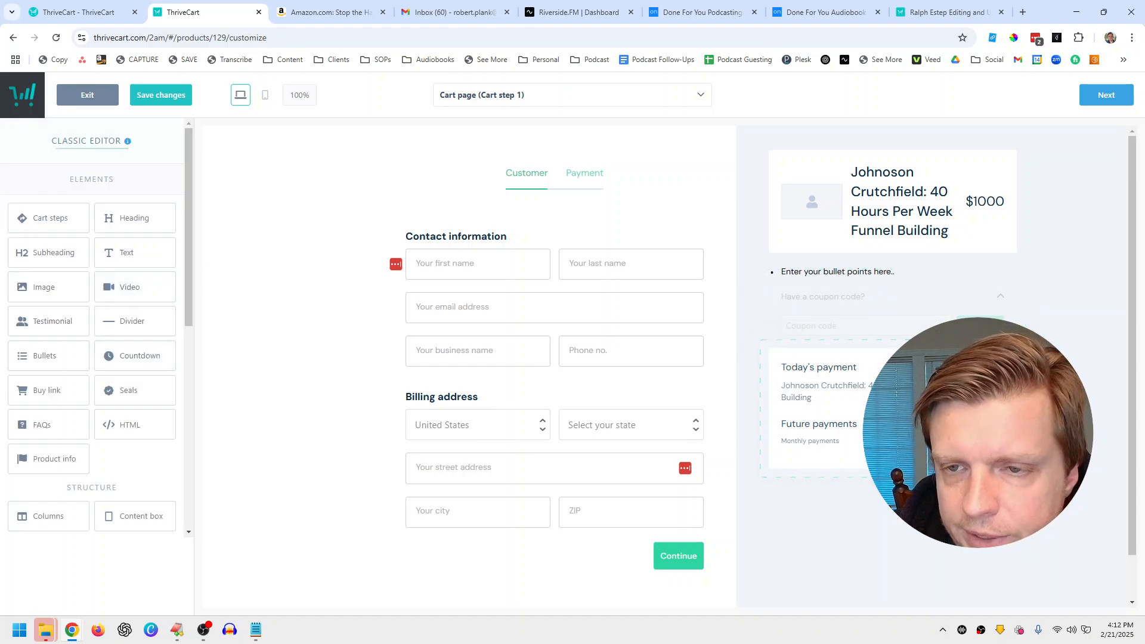
pyautogui.click(873, 278)
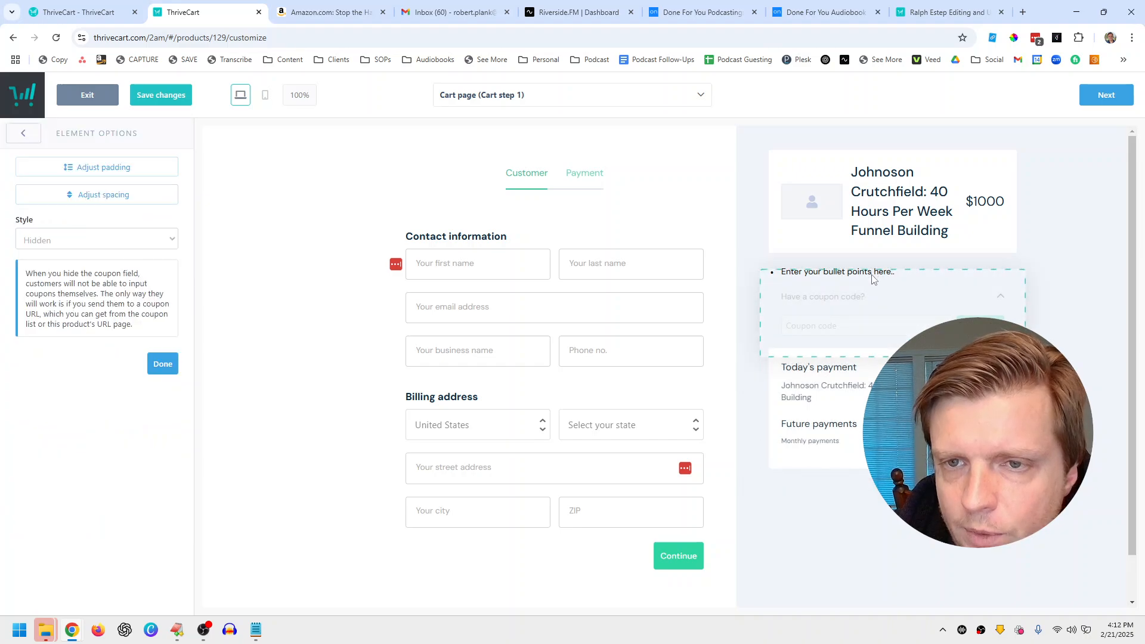
pyautogui.click(822, 270)
# Step: Replace the placeholder with a bullet about a weekly Monday-morning 1-hour team meeting on goals and plans
pyautogui.moveTo(911, 271); pyautogui.dragTo(780, 272)
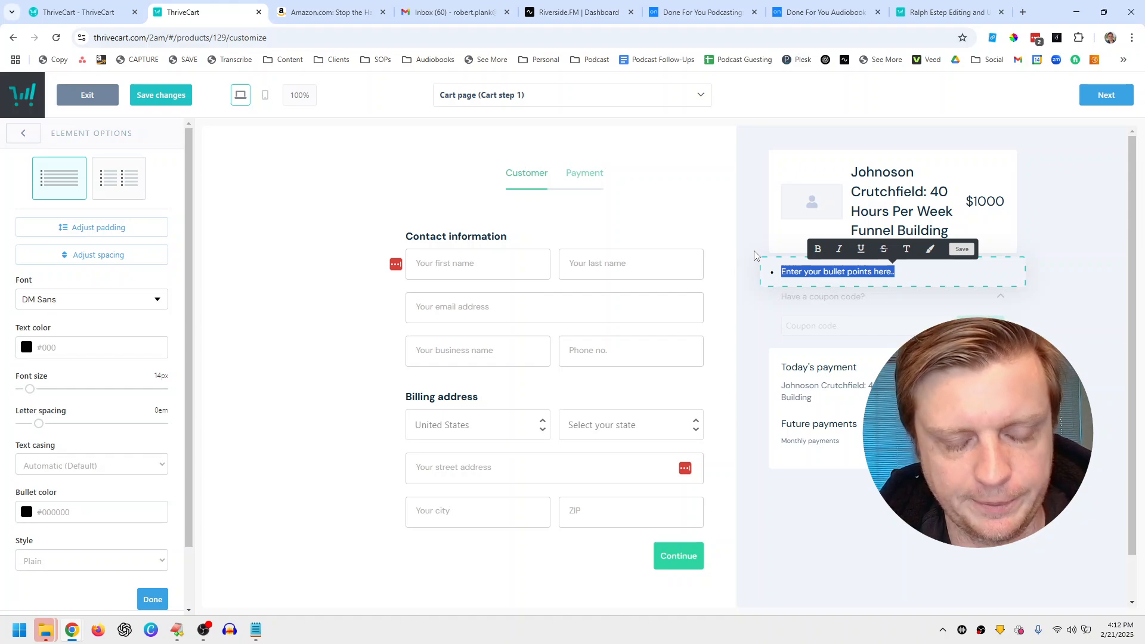
pyautogui.write('Robert will met')
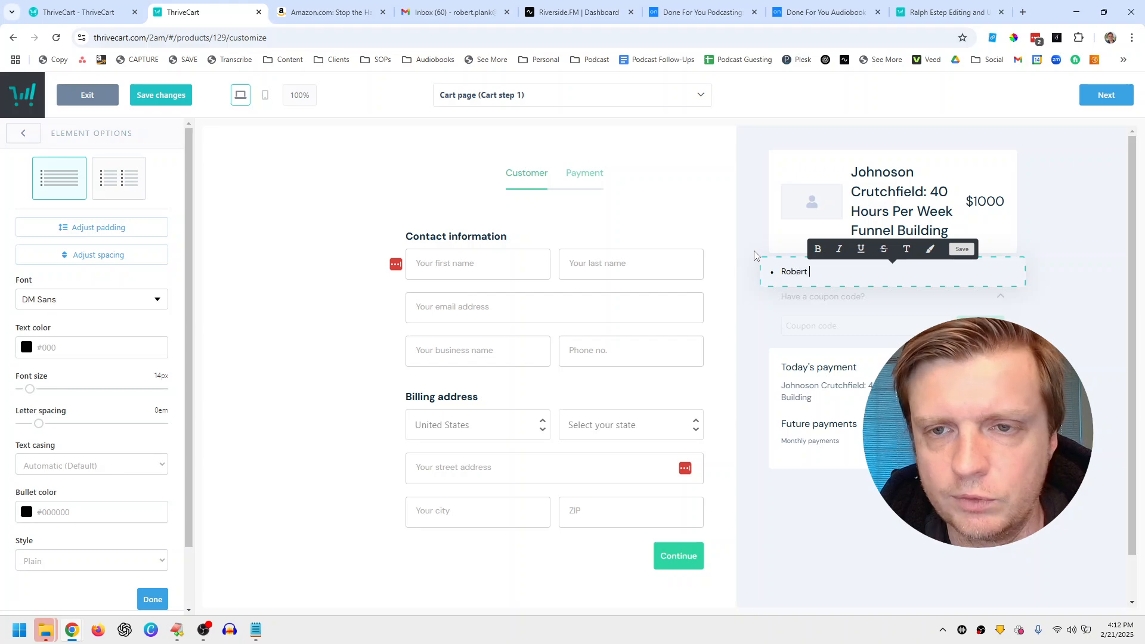
pyautogui.press('BackSpace')
pyautogui.press('BackSpace')
pyautogui.write('et every Monday mornig')
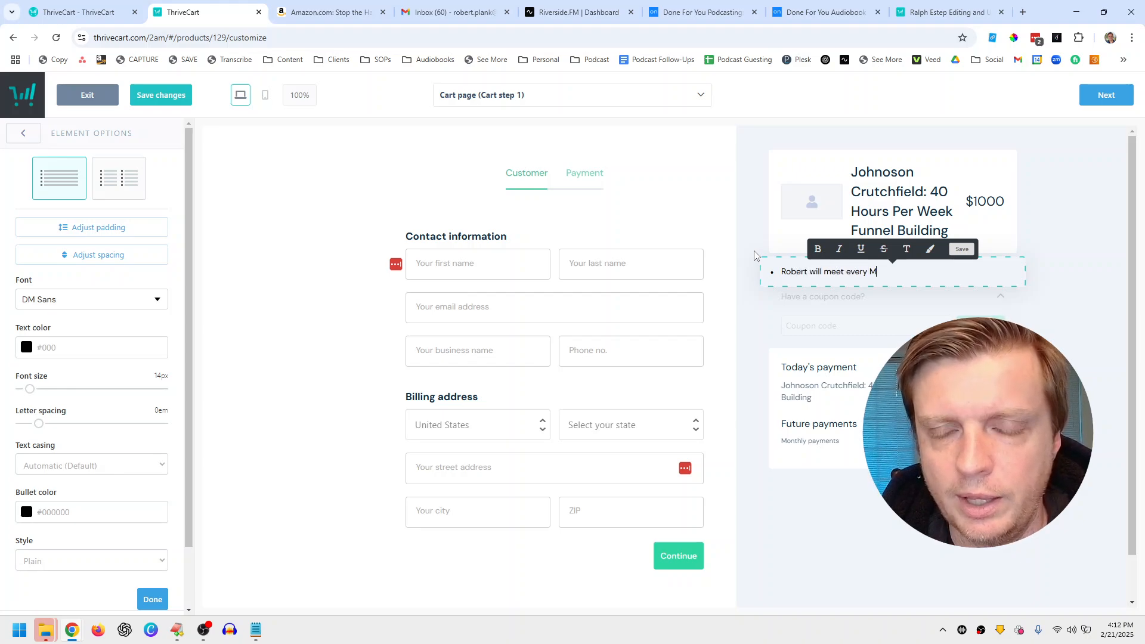
pyautogui.press('BackSpace')
pyautogui.press('BackSpace')
pyautogui.write('ng with ')
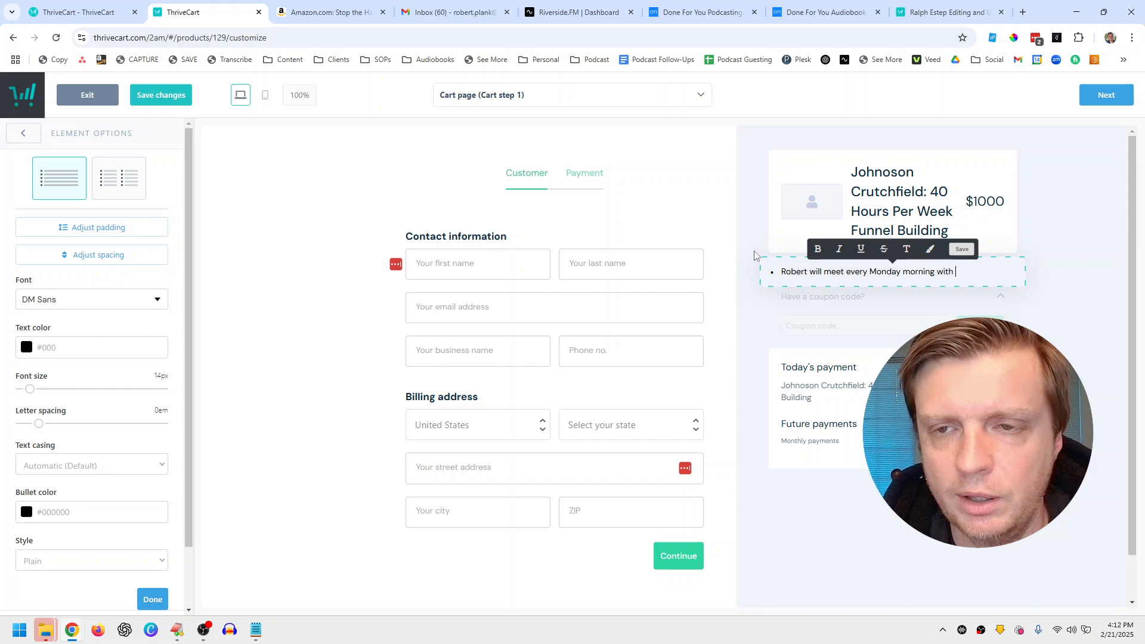
pyautogui.write('his team (we will')
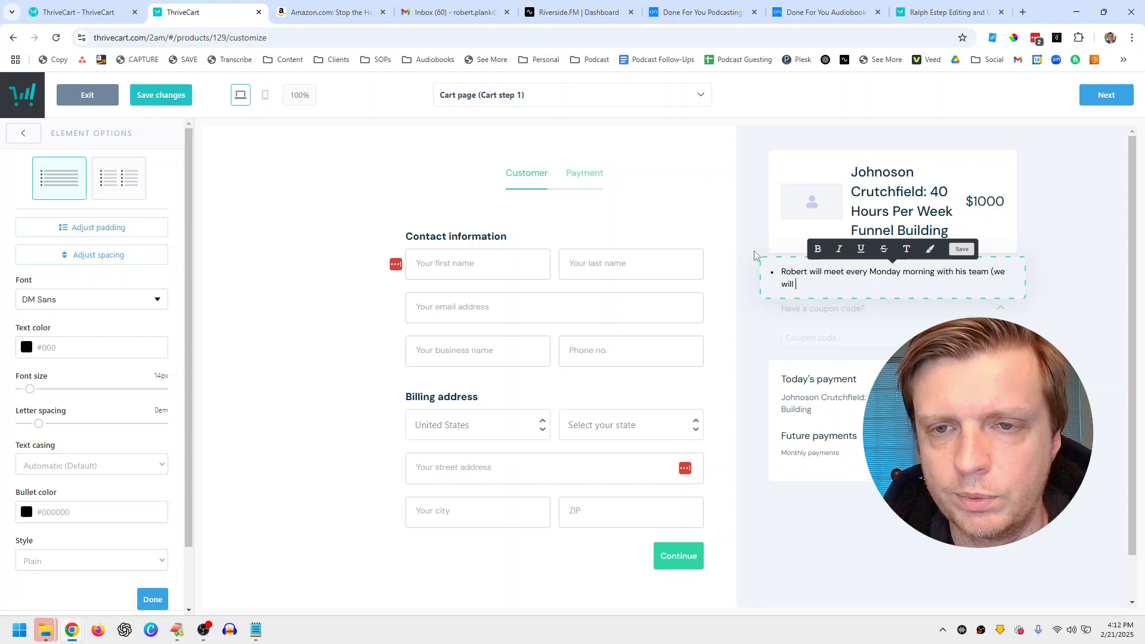
pyautogui.press('Left')
pyautogui.press('Left')
pyautogui.press('Left')
pyautogui.write('for 1 hour to dis')
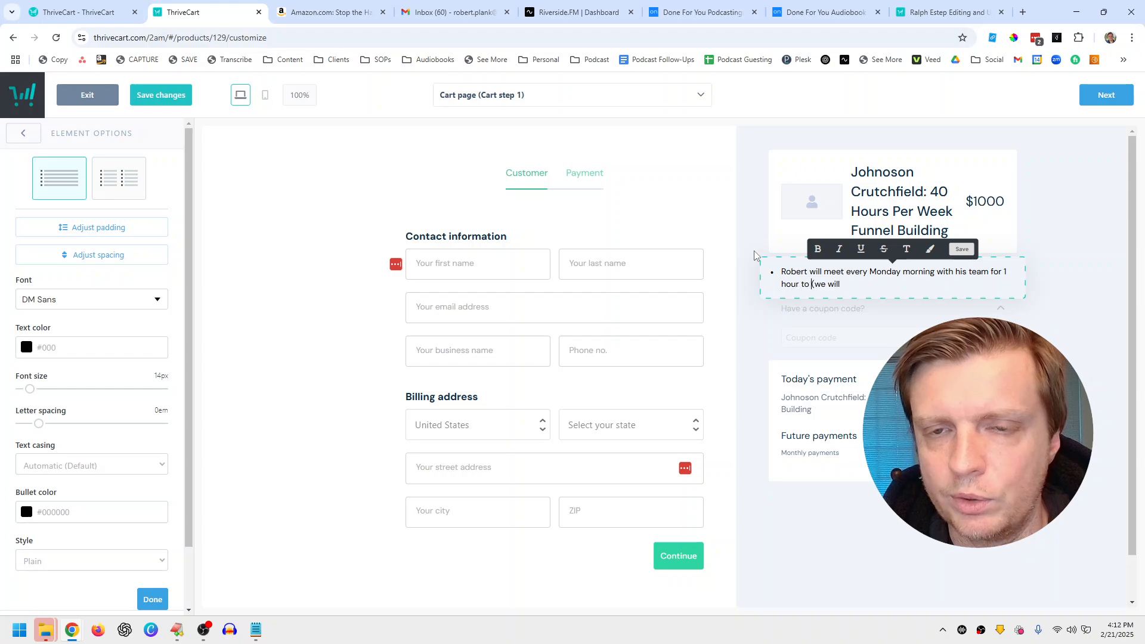
pyautogui.write('cuss goals')
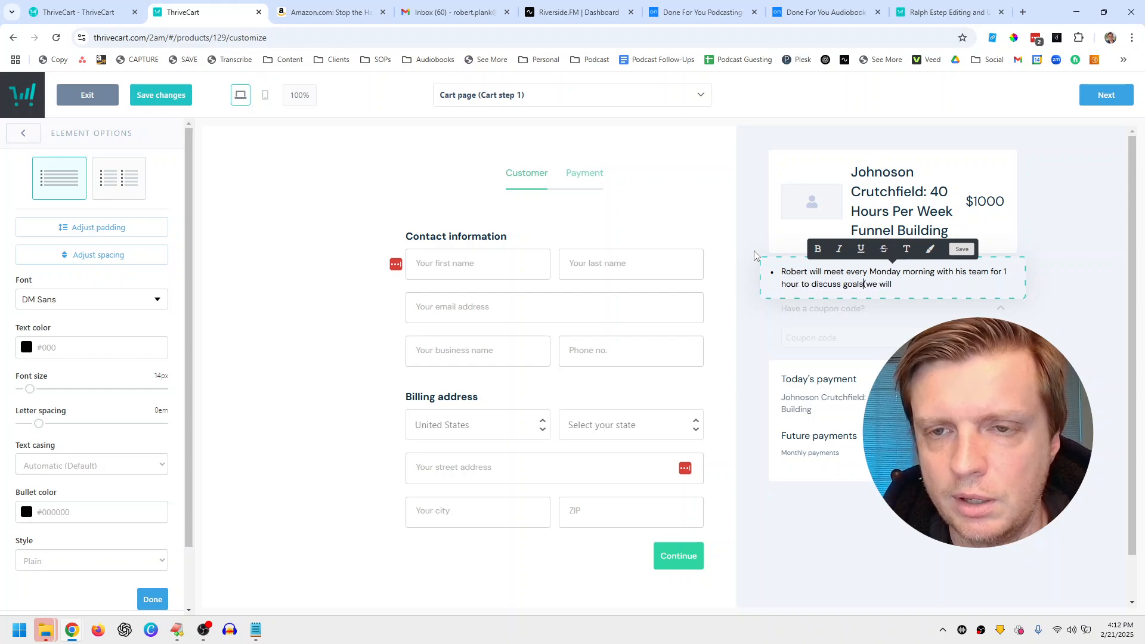
pyautogui.write(' and plans')
pyautogui.press('End')
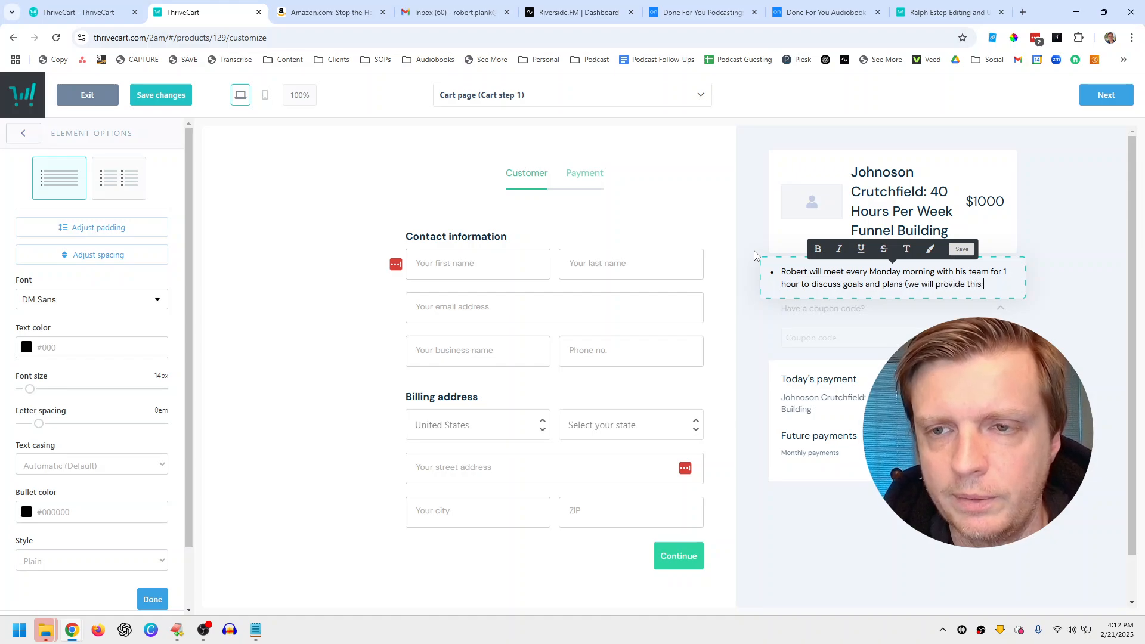
pyautogui.write('ng)')
# Step: Start a second bullet reading 'The team will work 40 hours per'
pyautogui.press('Return')
pyautogui.write('The team')
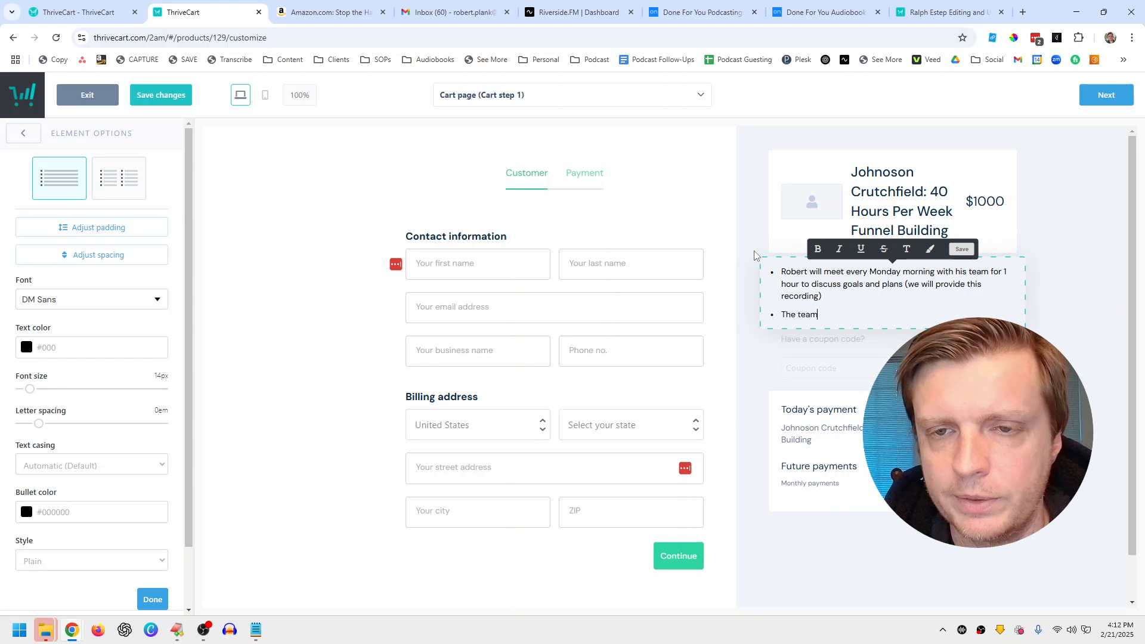
pyautogui.write(' will work 40 hours per week building the funnels')
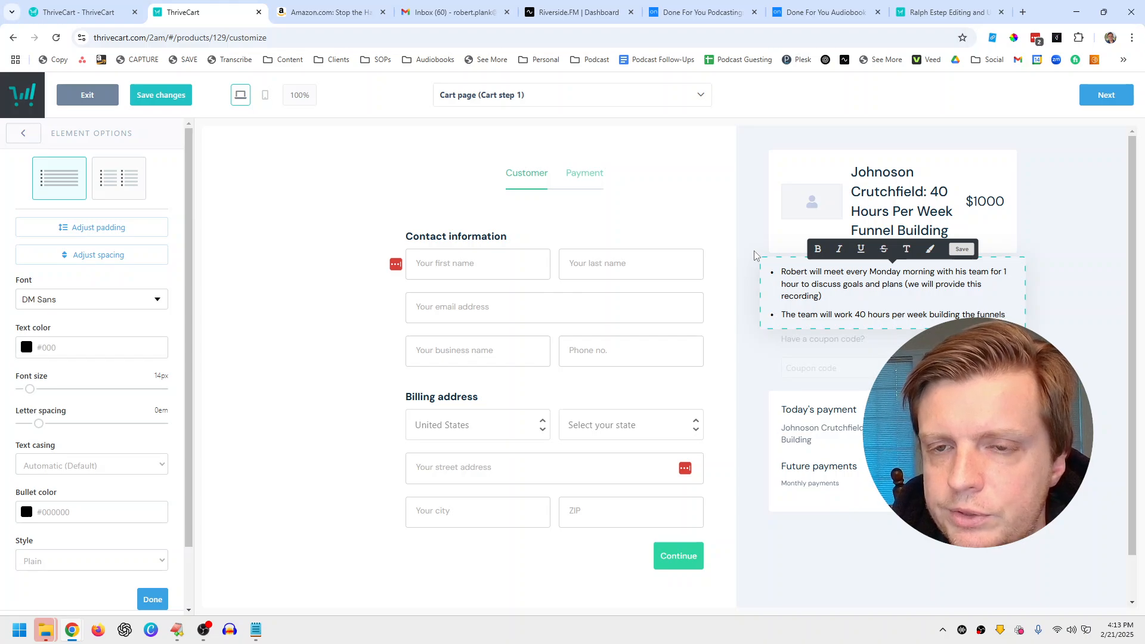
pyautogui.click(204, 630)
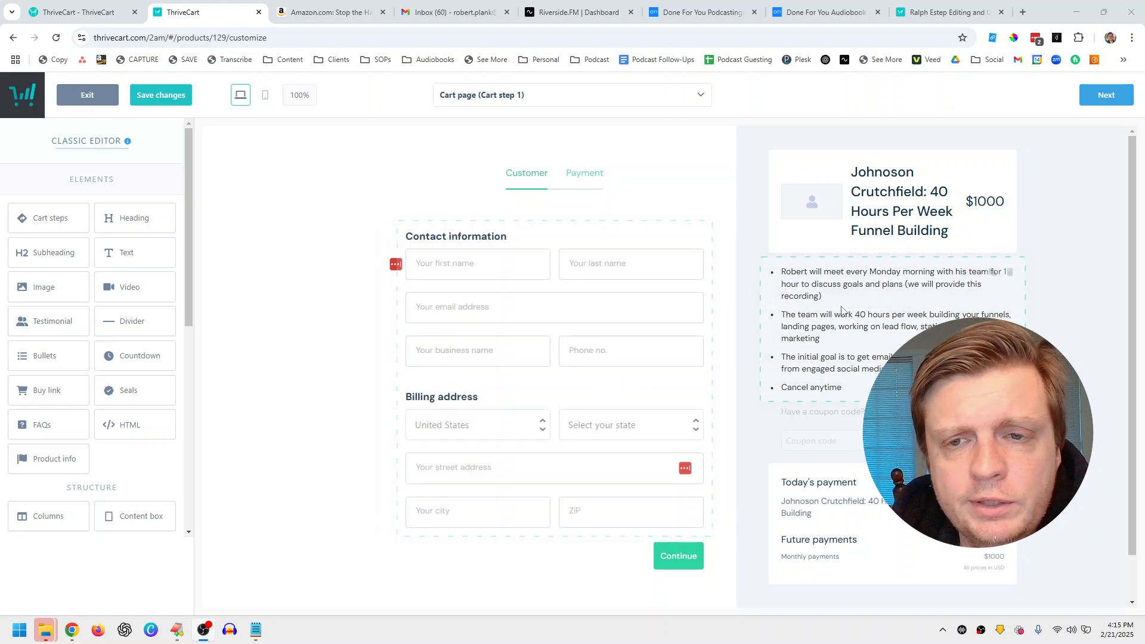
pyautogui.click(462, 353)
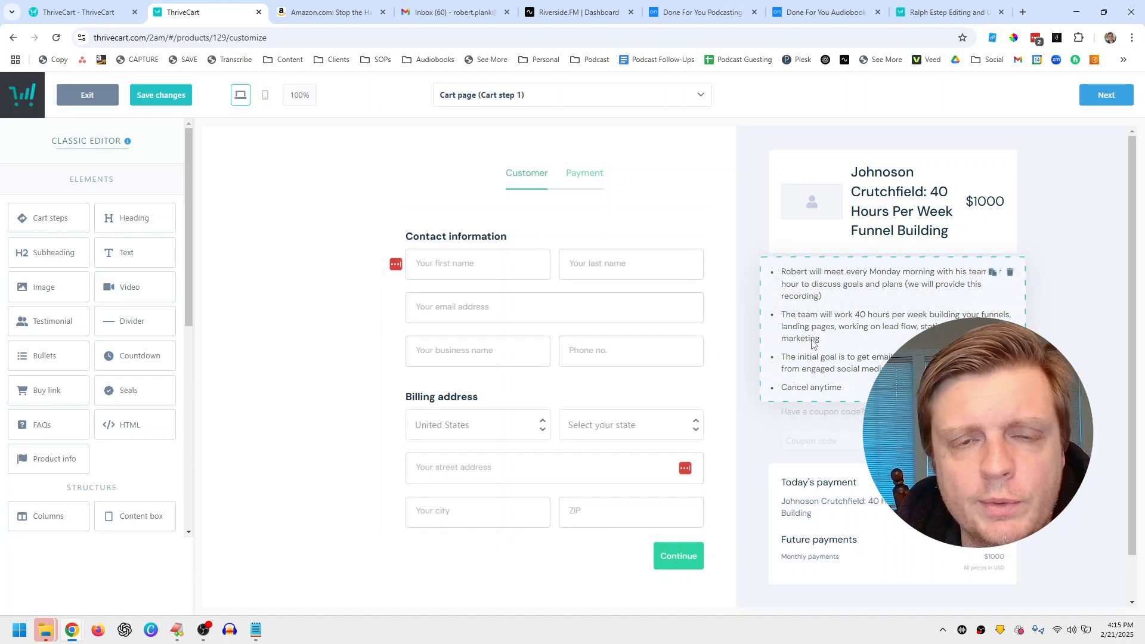
# Step: On Cart step 2, try a limited card icon set, then restore the full set
pyautogui.click(1109, 96)
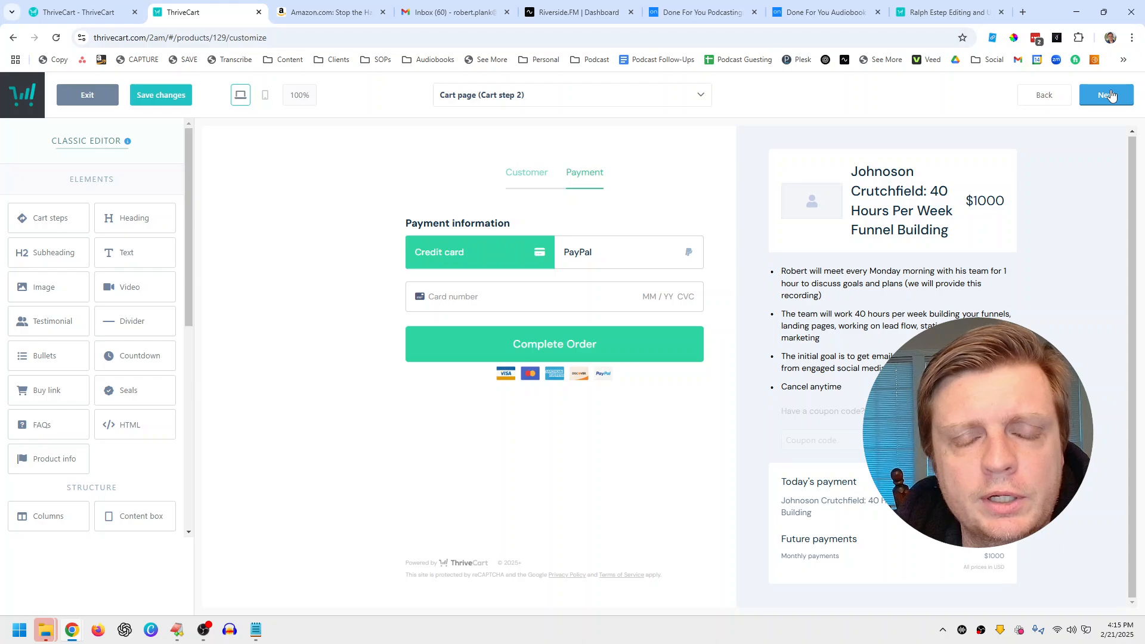
pyautogui.click(547, 224)
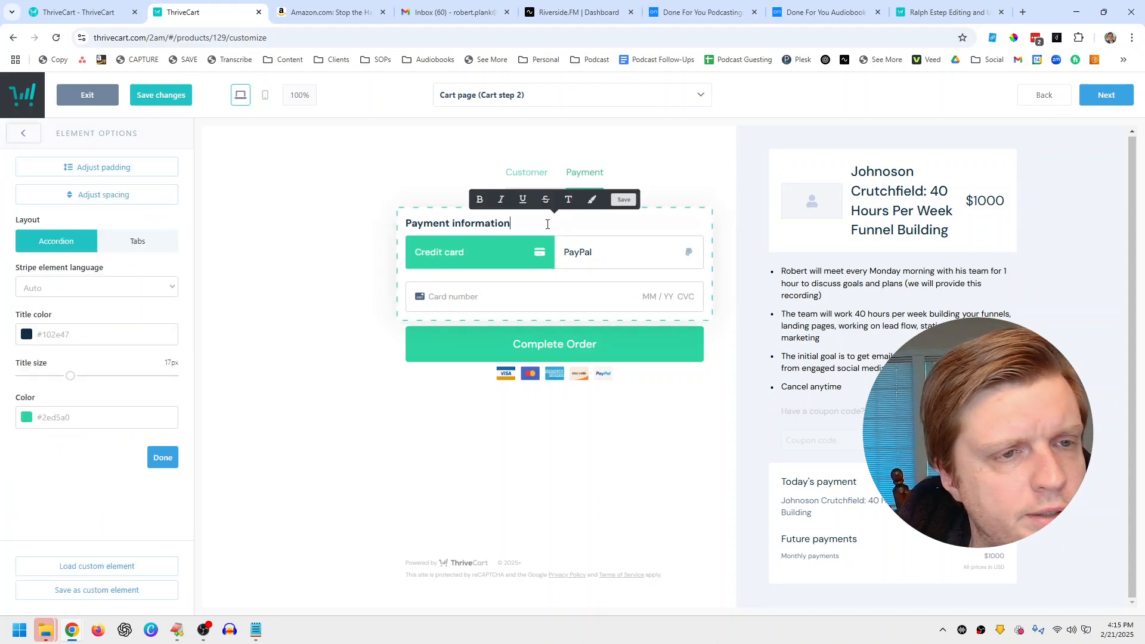
pyautogui.click(528, 349)
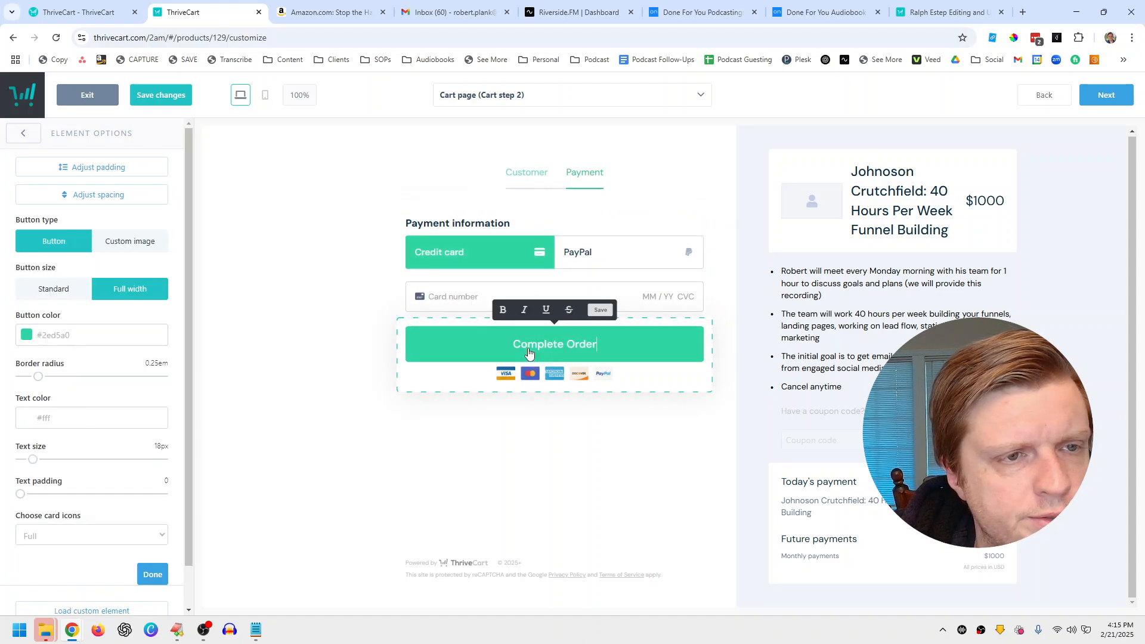
pyautogui.click(530, 231)
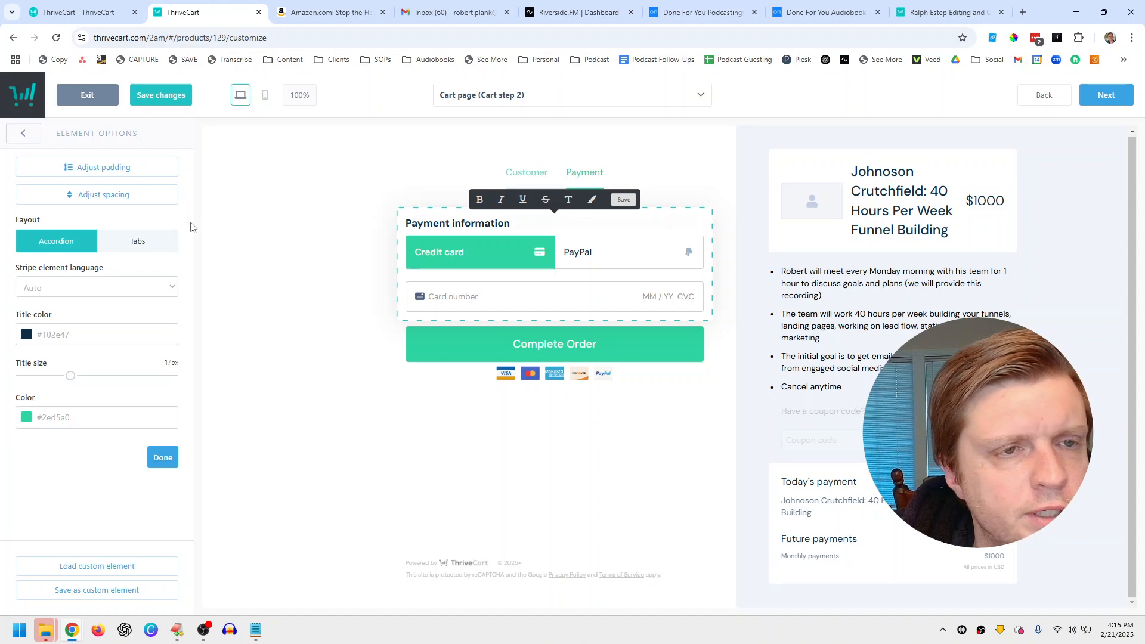
pyautogui.click(468, 330)
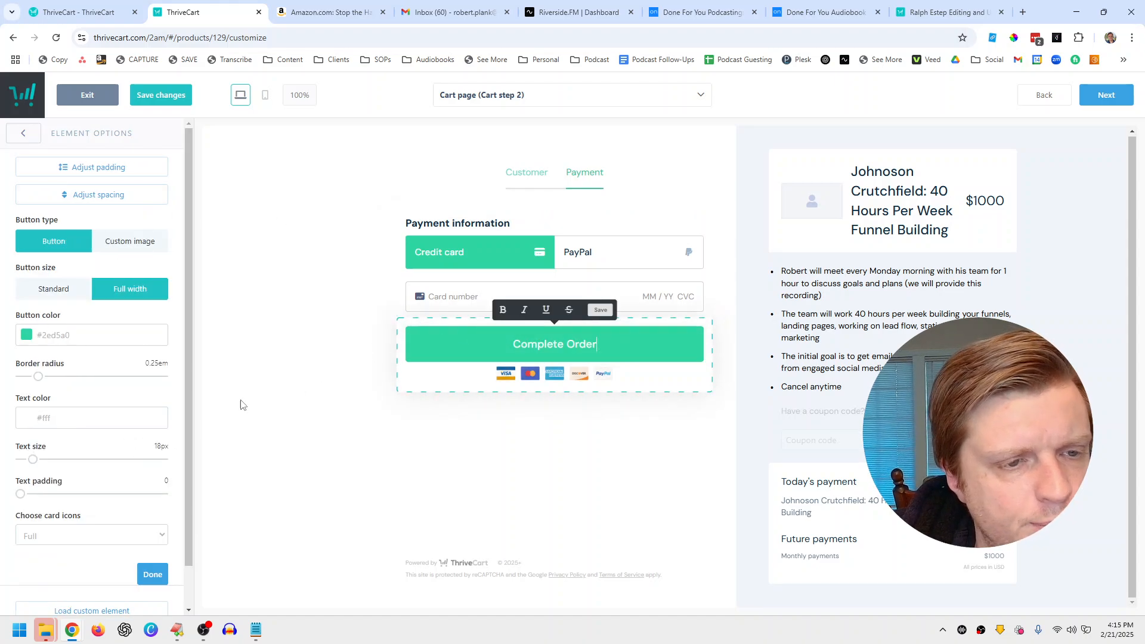
pyautogui.scroll(-1, 104, 492)
pyautogui.click(106, 493)
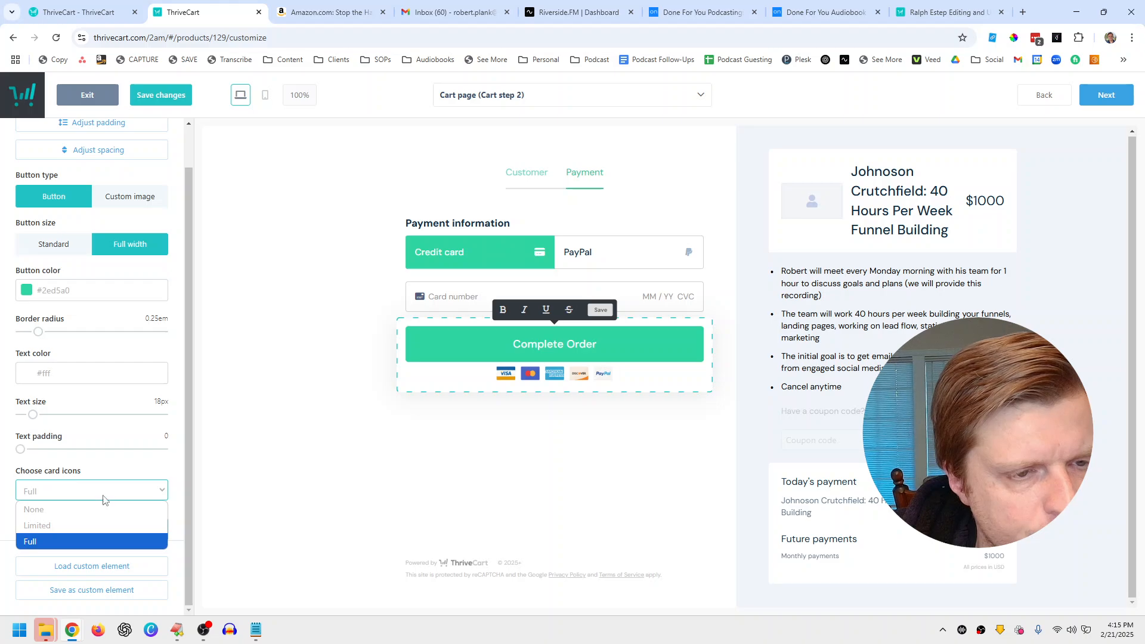
pyautogui.click(87, 525)
pyautogui.click(92, 496)
pyautogui.click(89, 541)
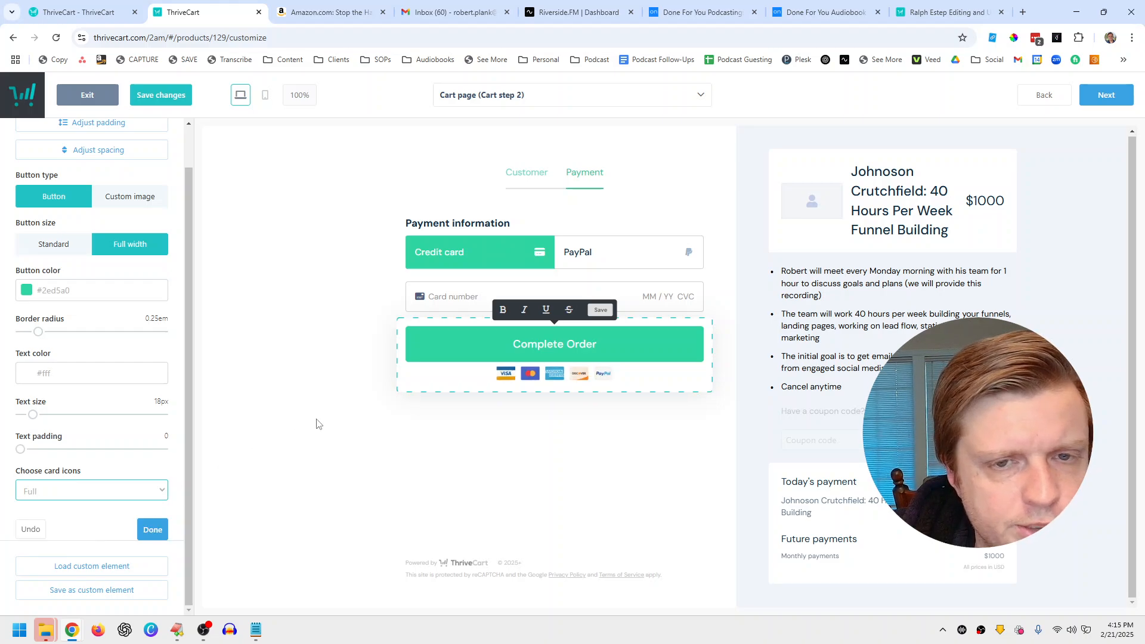
# Step: Try the Tabs layout for payment methods, keep Accordion, and advance to the Success page
pyautogui.click(532, 422)
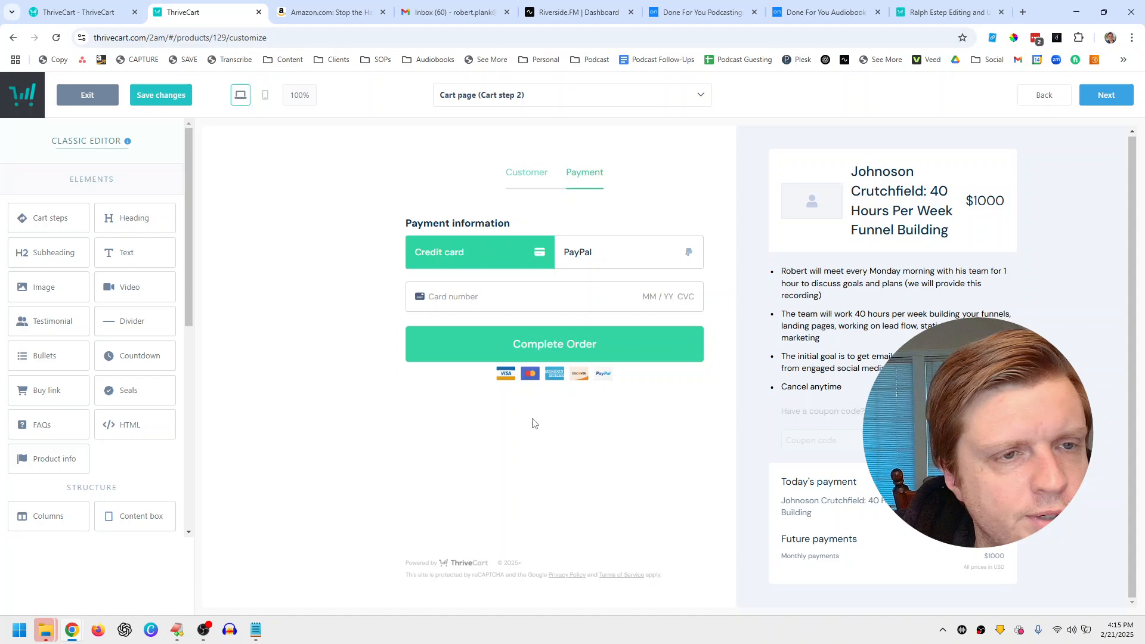
pyautogui.click(512, 284)
pyautogui.click(135, 245)
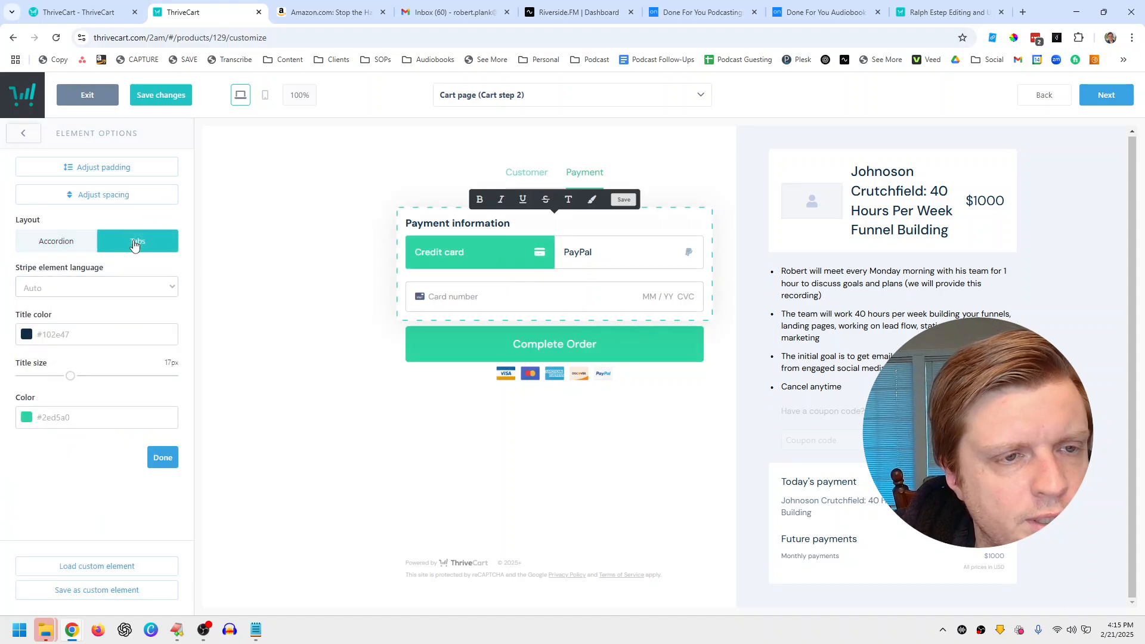
pyautogui.click(61, 248)
pyautogui.click(118, 249)
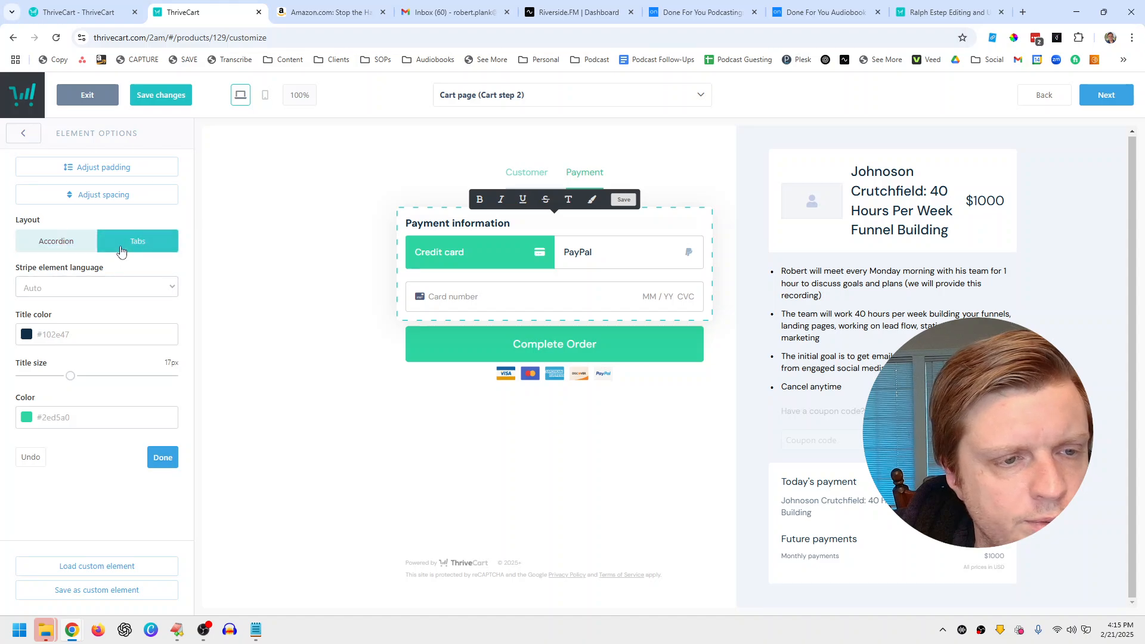
pyautogui.click(72, 246)
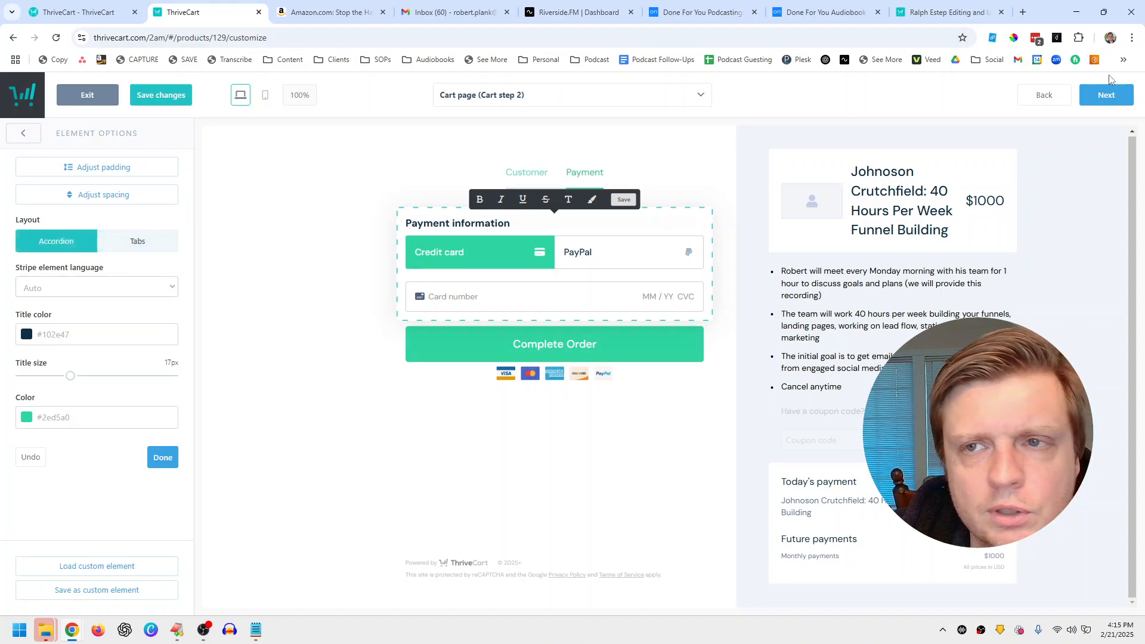
pyautogui.click(1108, 95)
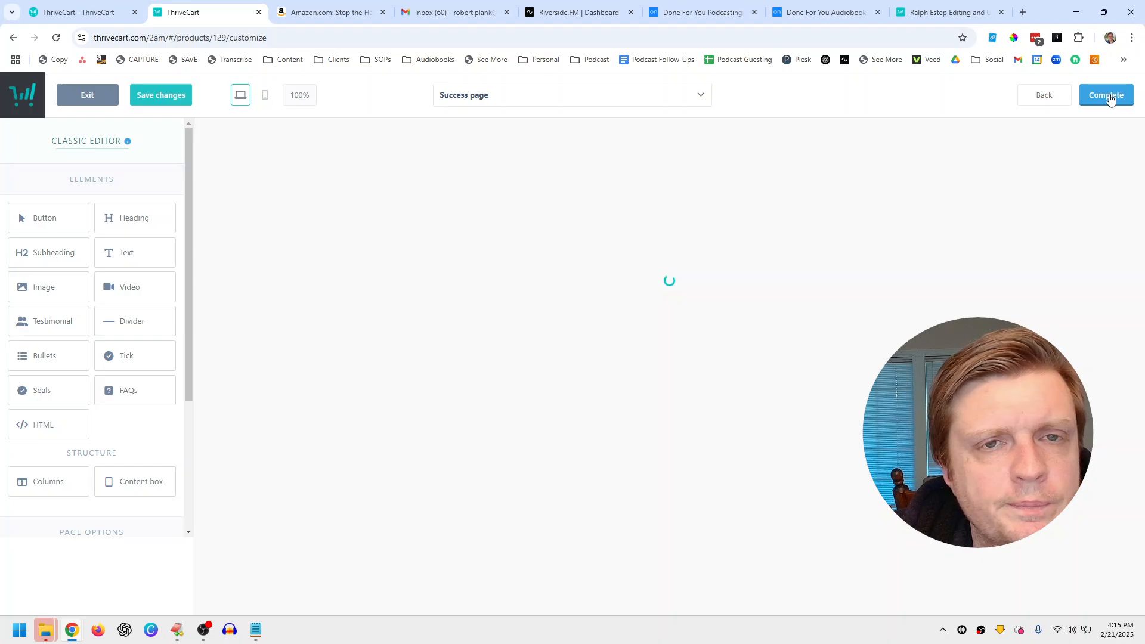
# Step: Close the order receipt's options on the Success page and exit the editor with Complete
pyautogui.click(593, 305)
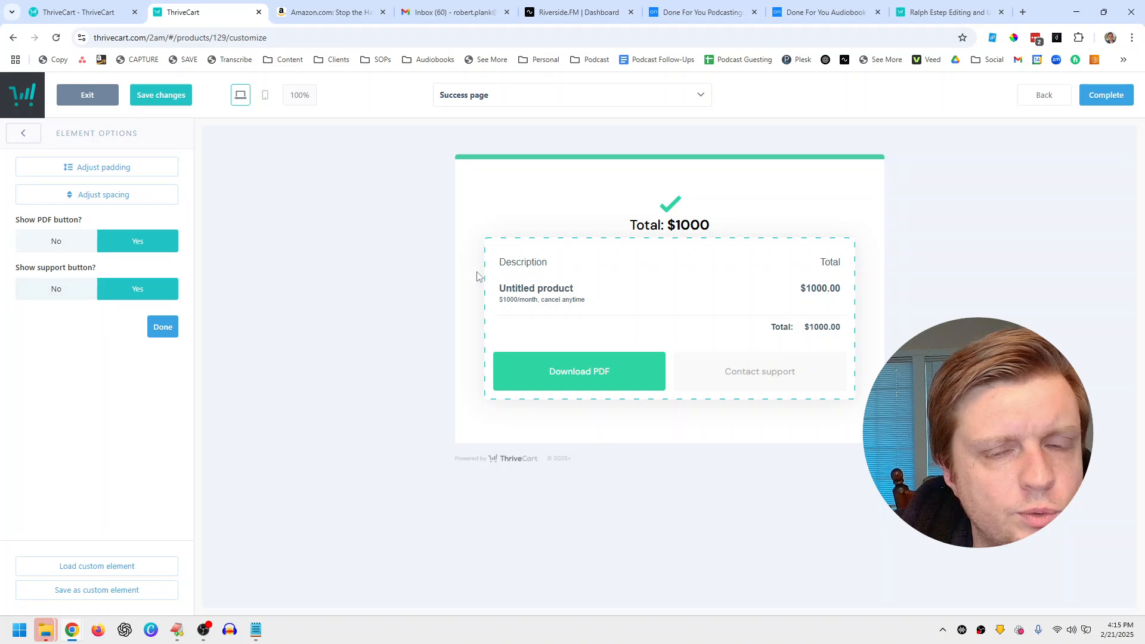
pyautogui.click(163, 326)
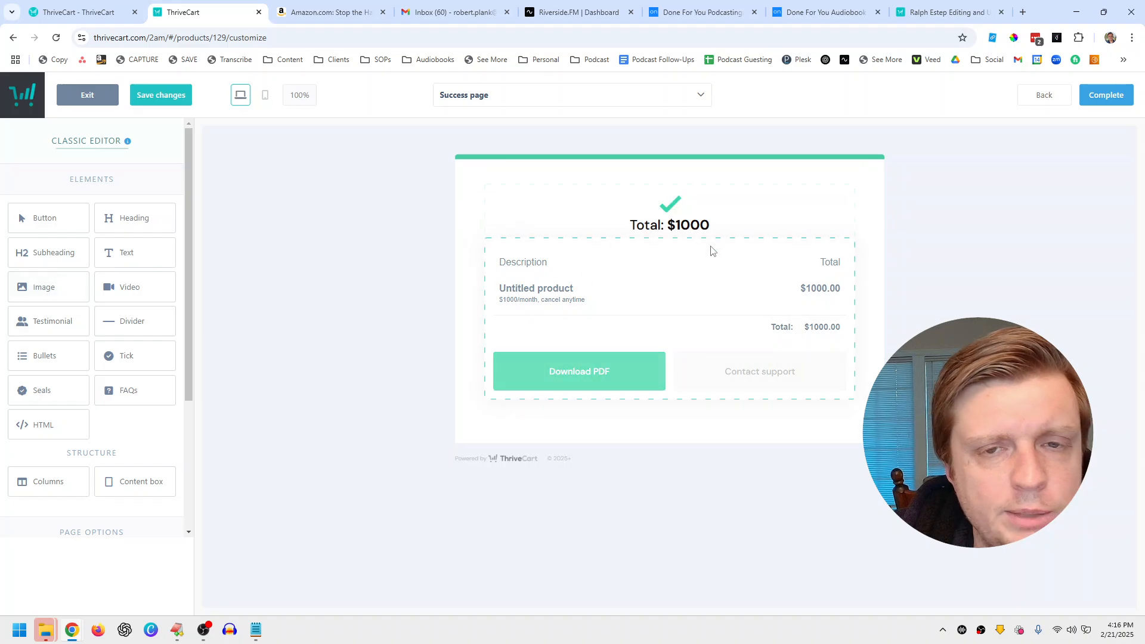
pyautogui.click(1089, 95)
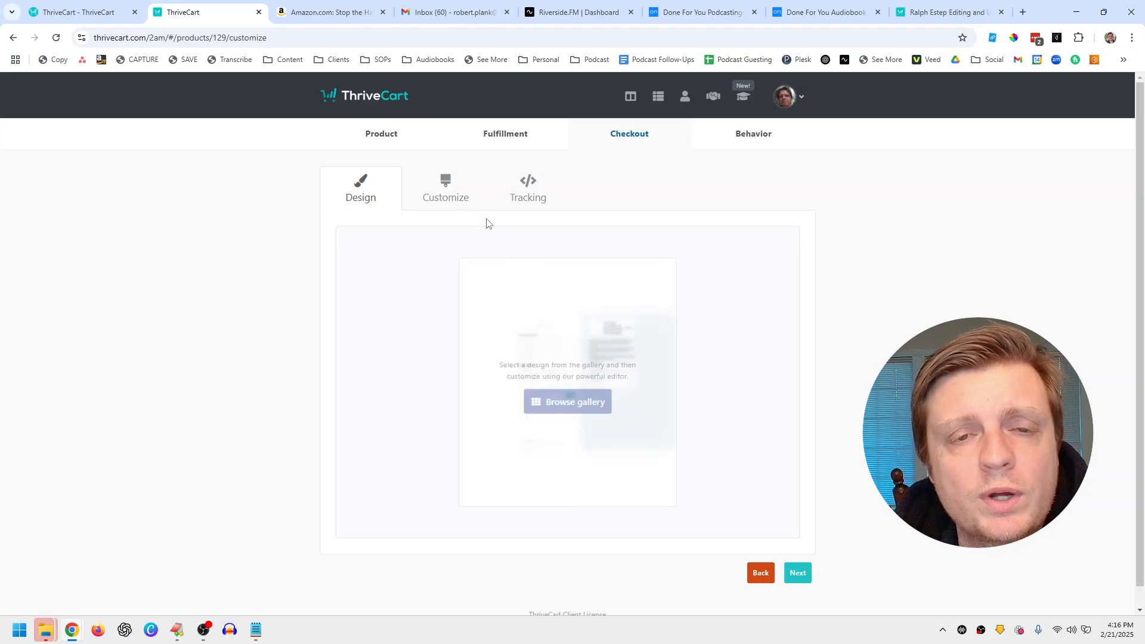
# Step: Launch the cart design editor from Customize and exit it without saving
pyautogui.click(445, 185)
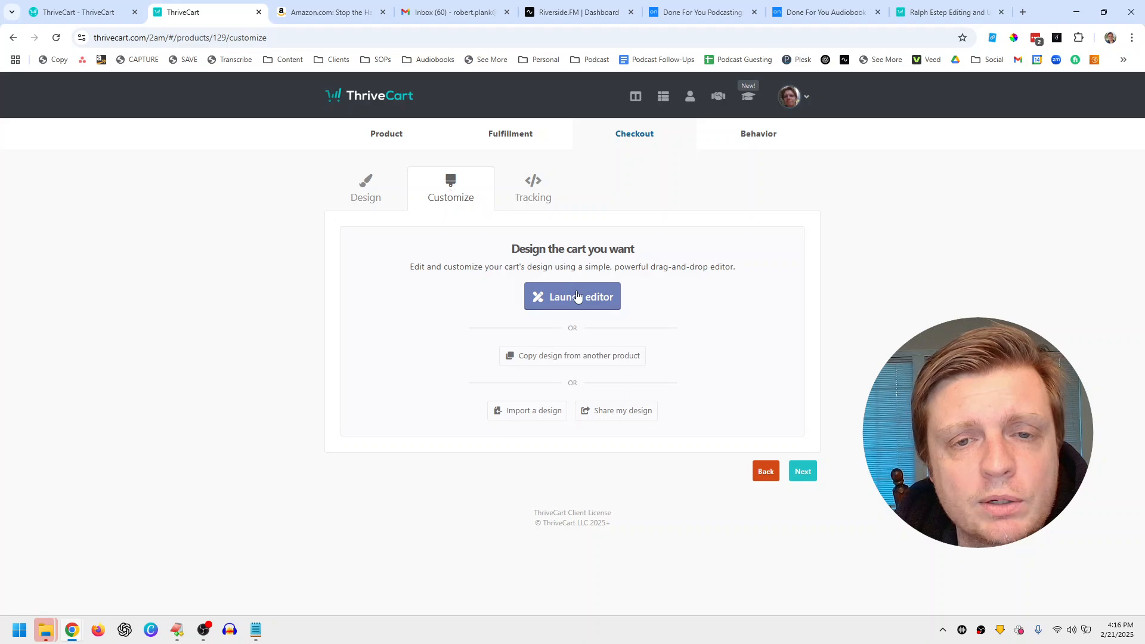
pyautogui.click(578, 297)
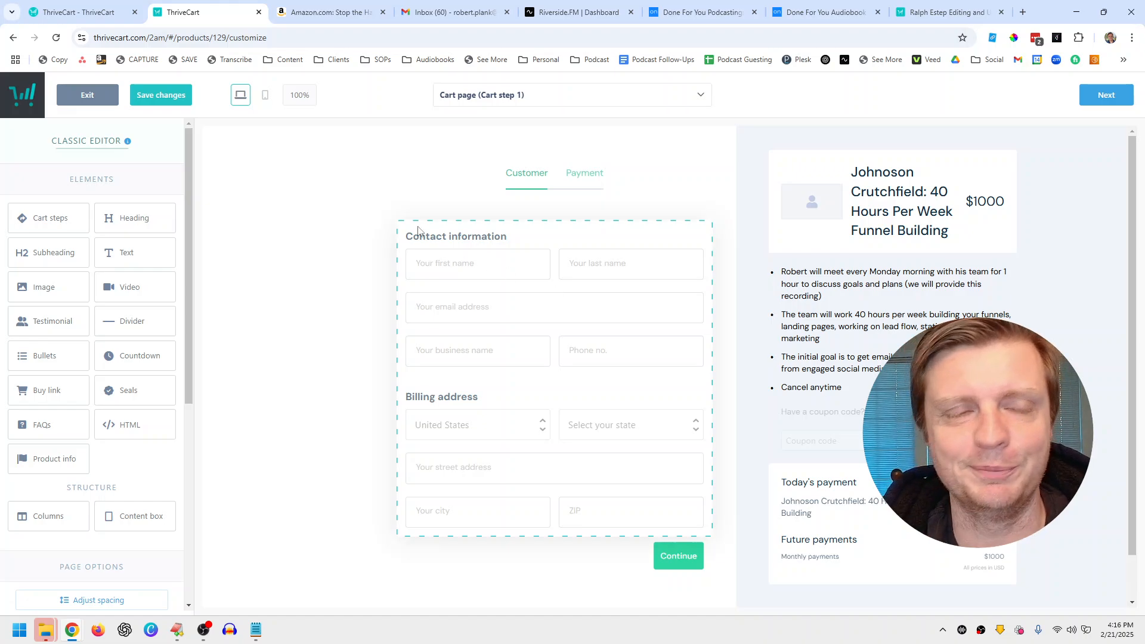
pyautogui.click(82, 91)
pyautogui.click(525, 240)
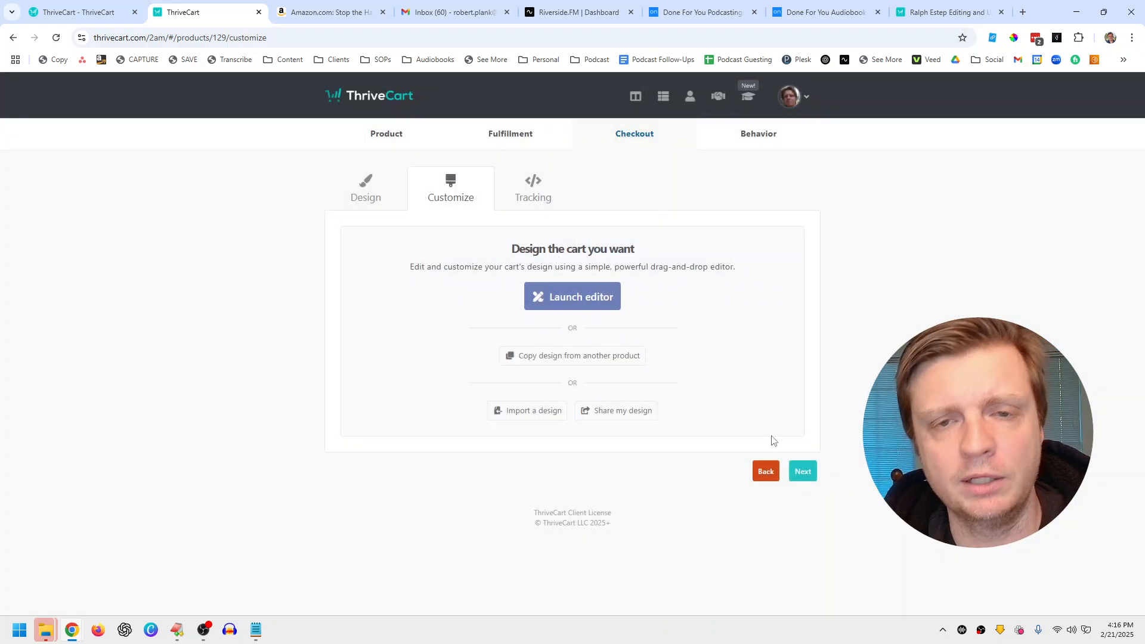
# Step: Bring up the checkout's Tracking tab
pyautogui.click(542, 202)
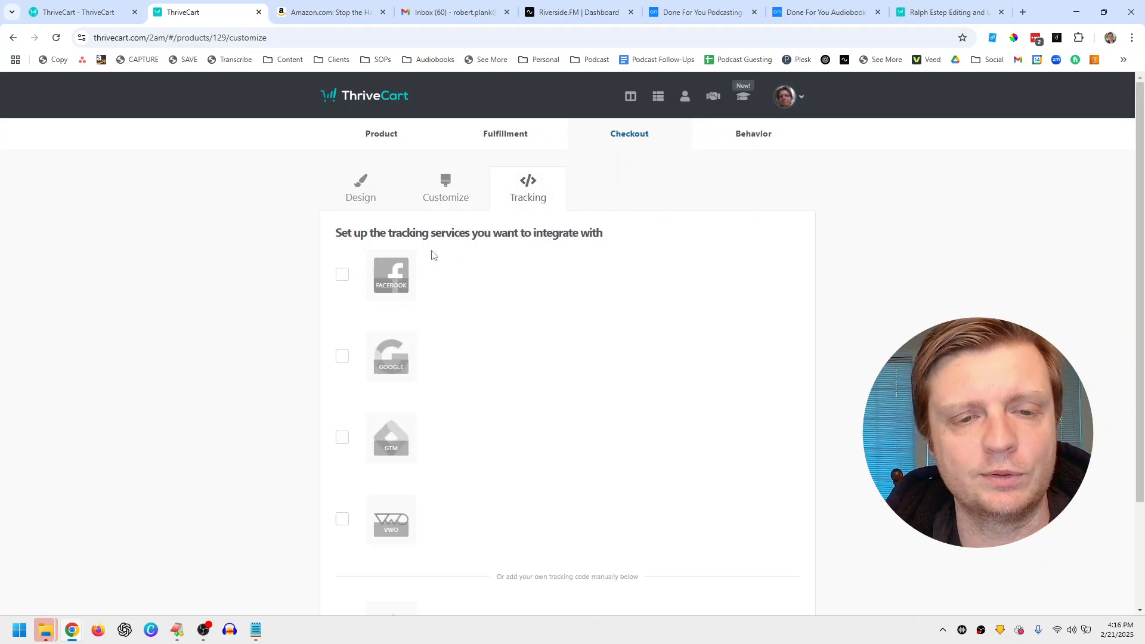
# Step: Leave the Facebook, Google, GTM and VWO tracking options unchecked and continue to Behavior
pyautogui.click(446, 203)
pyautogui.click(806, 477)
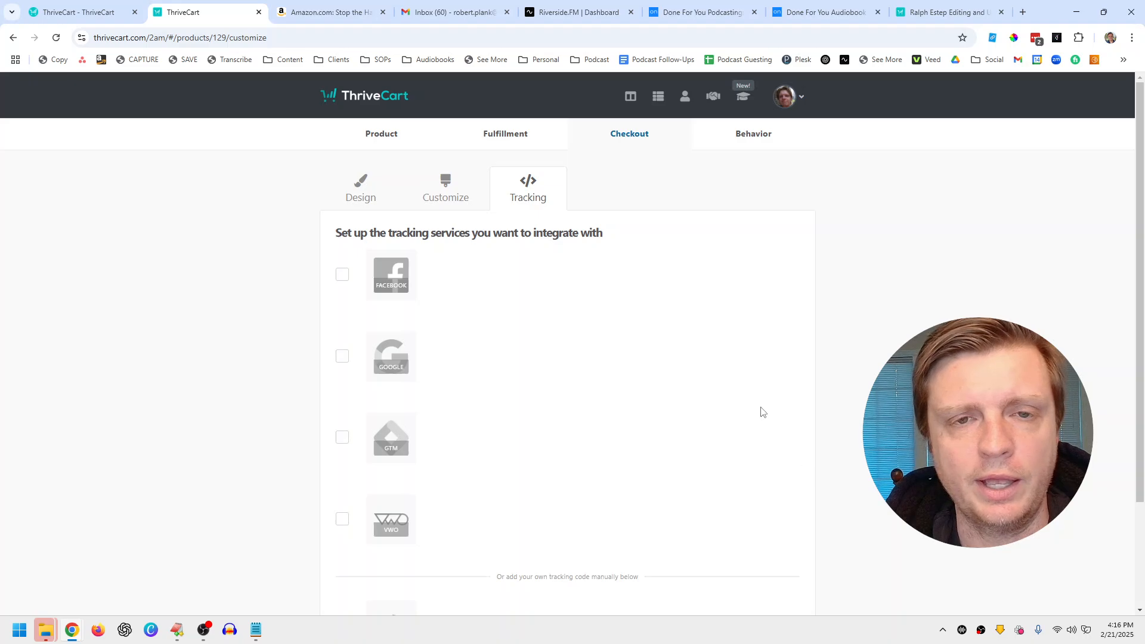
pyautogui.scroll(-3, 561, 238)
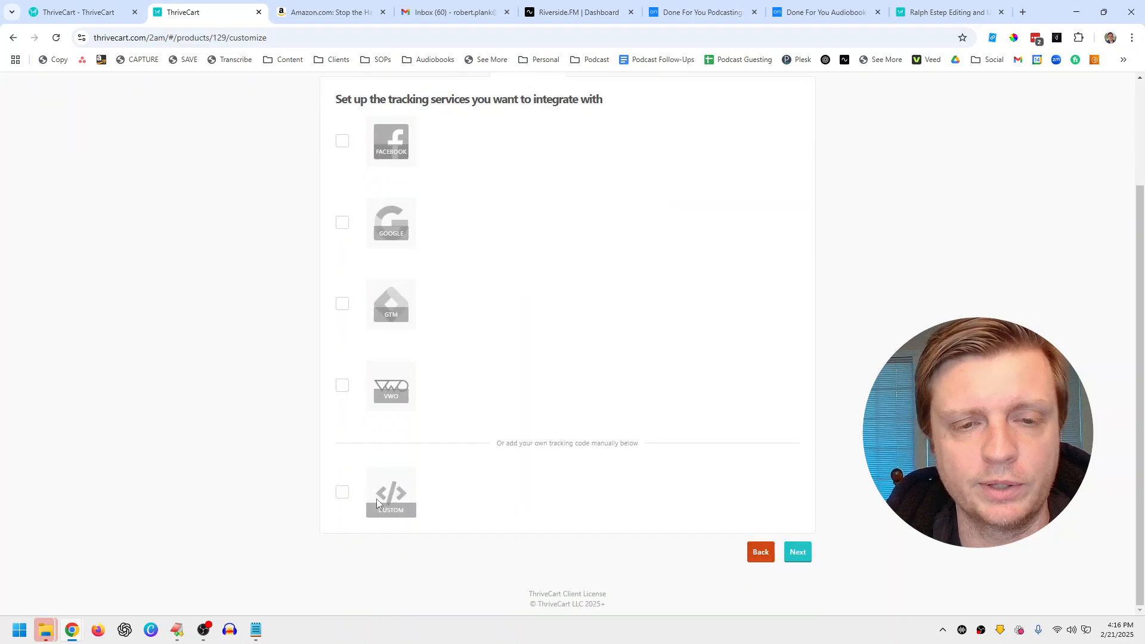
pyautogui.scroll(3, 379, 477)
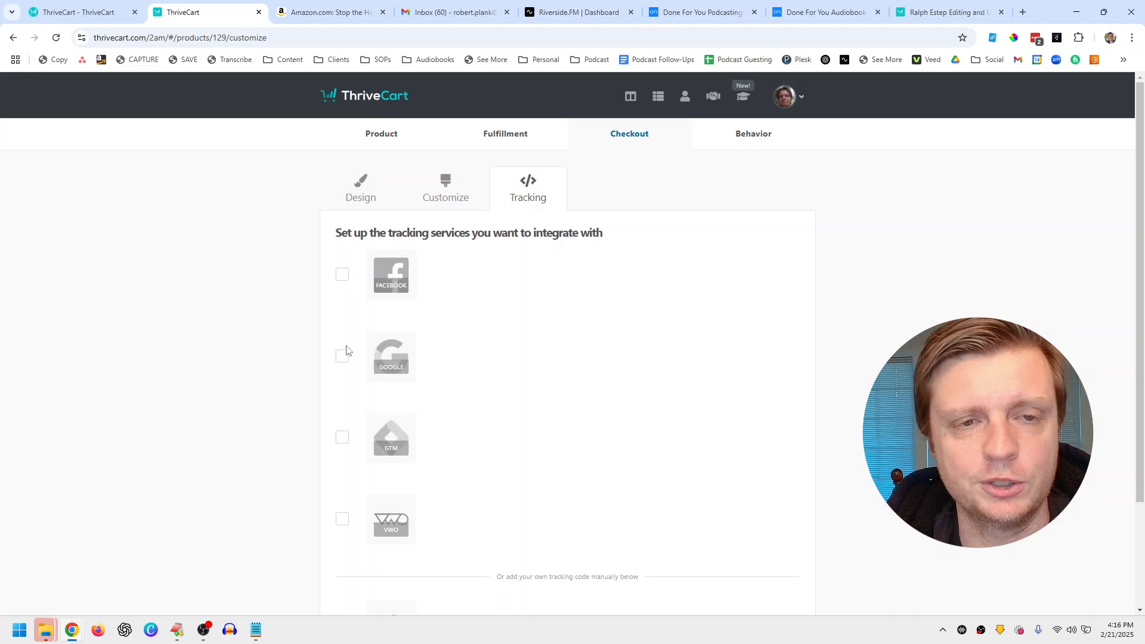
pyautogui.scroll(-3, 345, 379)
pyautogui.scroll(3, 346, 370)
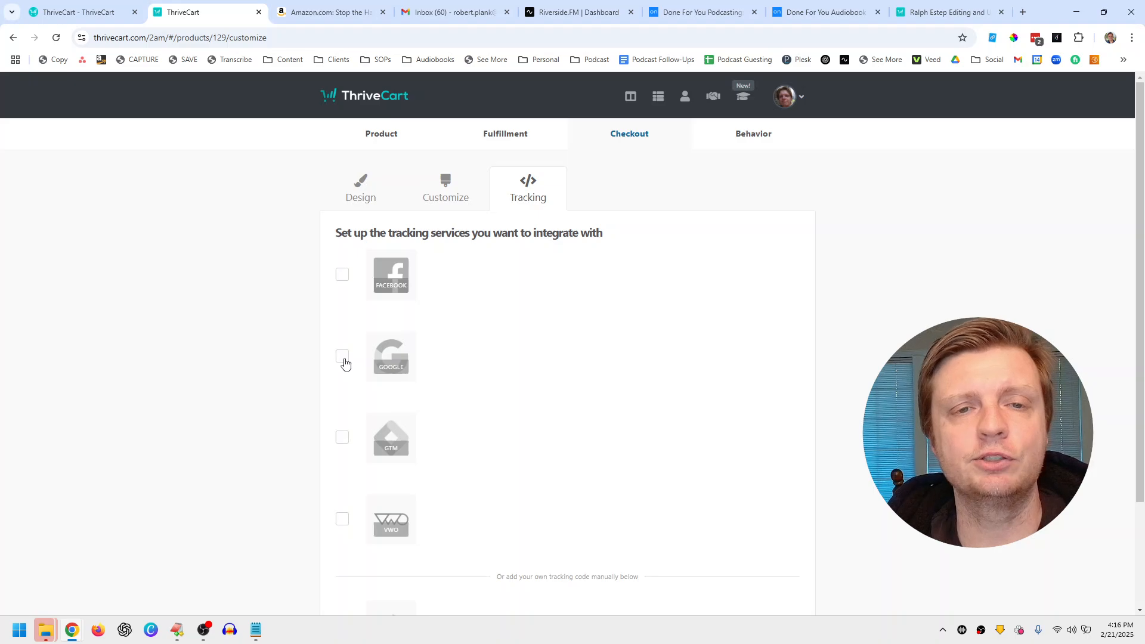
pyautogui.scroll(-2, 391, 329)
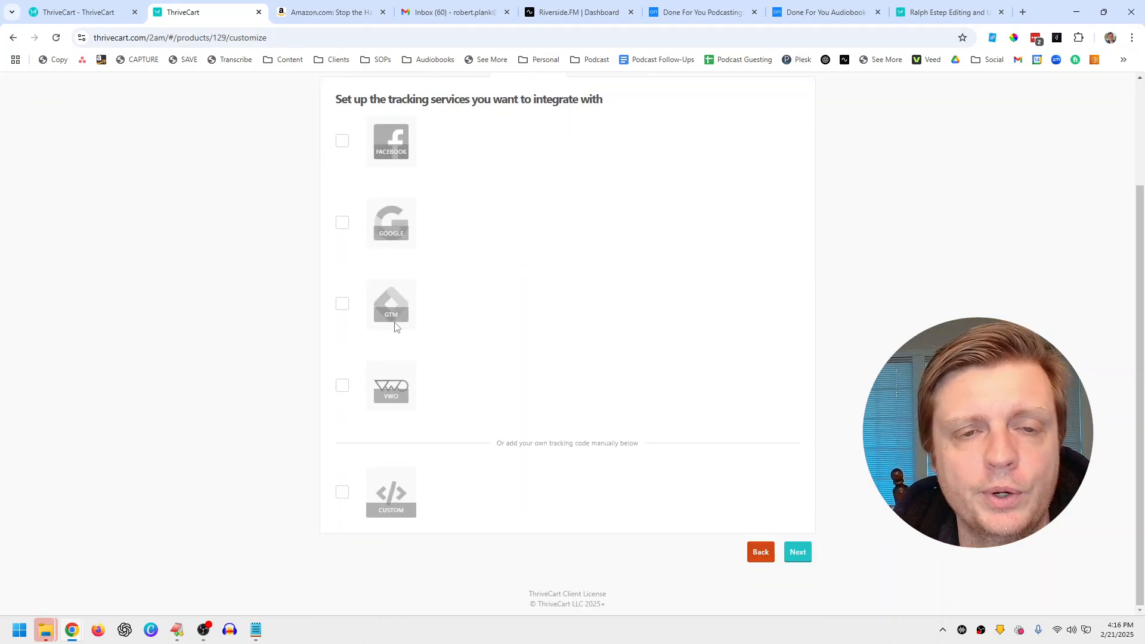
pyautogui.scroll(1, 429, 325)
pyautogui.scroll(-1, 439, 330)
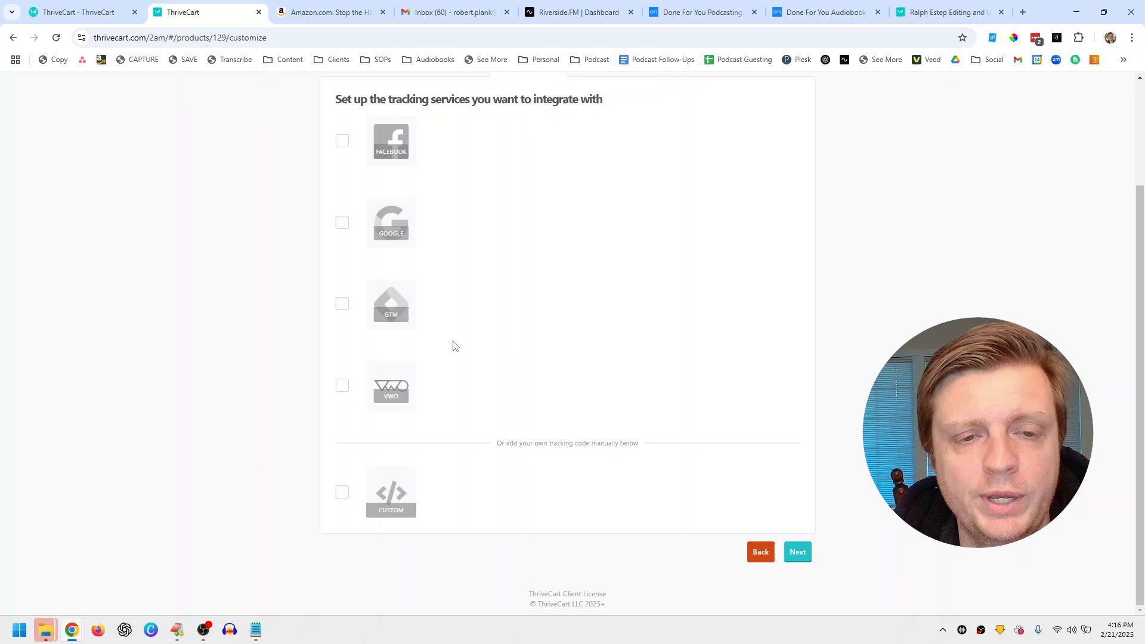
pyautogui.click(797, 553)
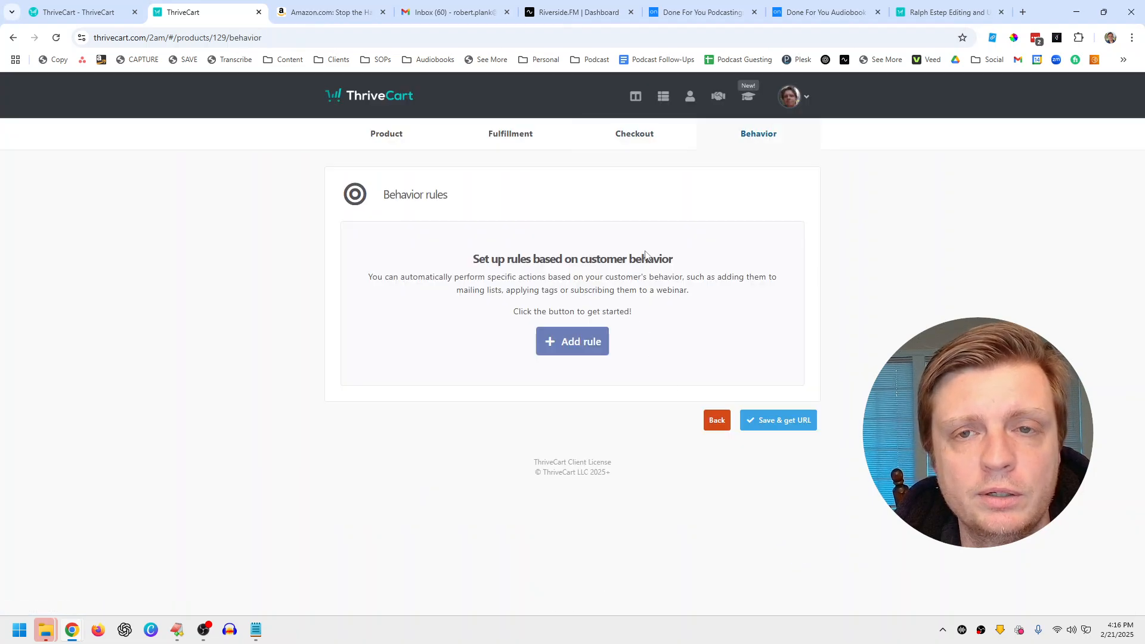
# Step: Add a cart-abandoned behavior rule and try its Custom HTML and Ontraport actions
pyautogui.click(571, 342)
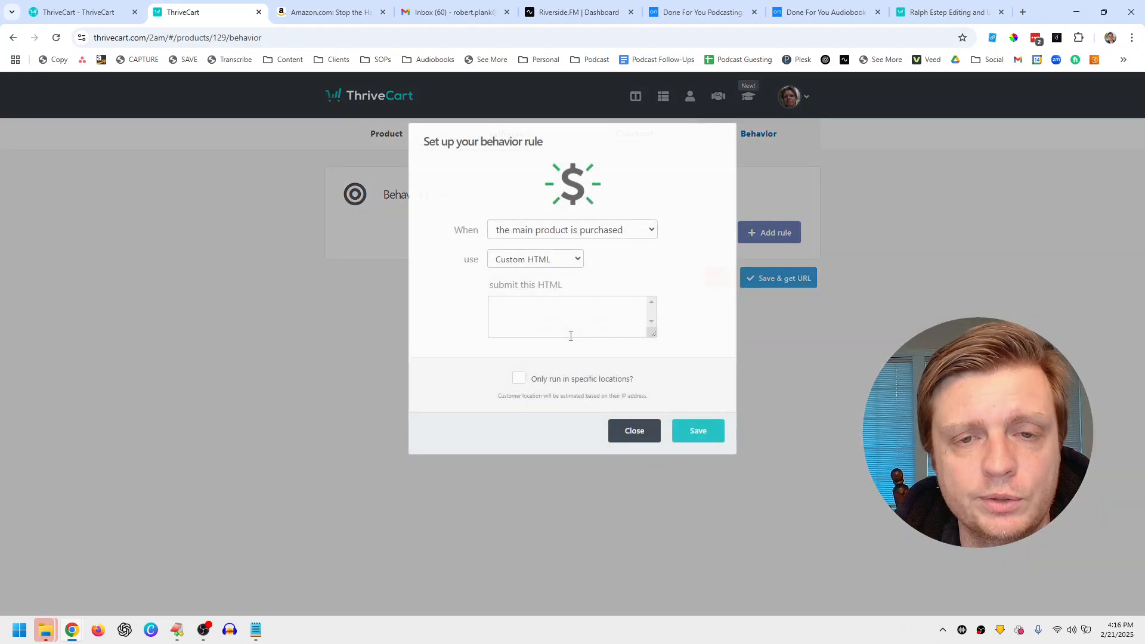
pyautogui.click(602, 235)
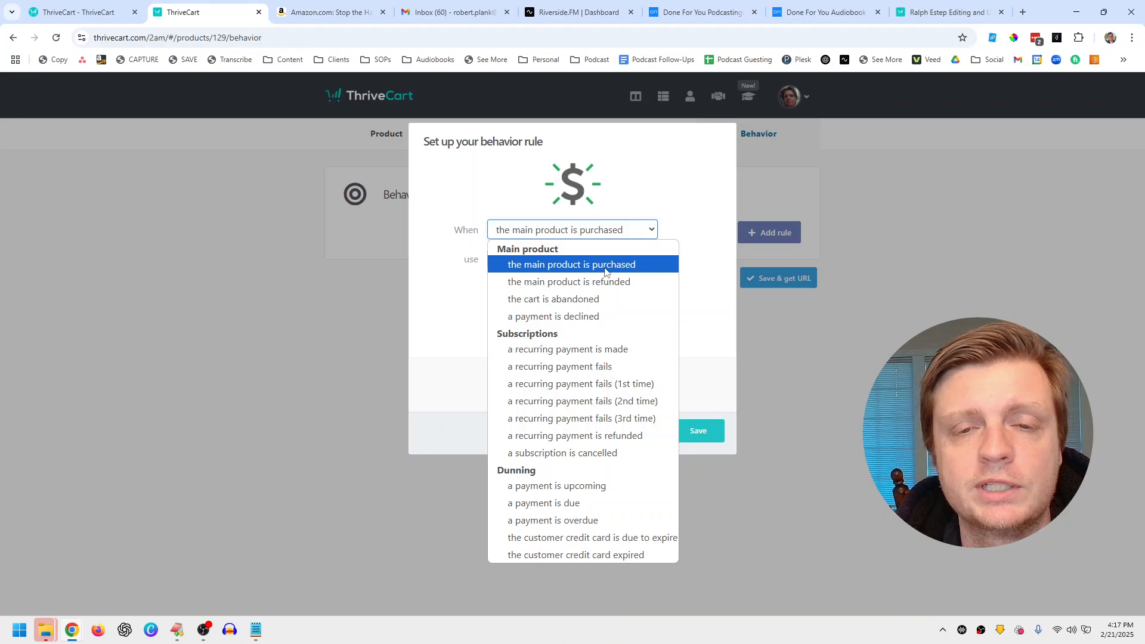
pyautogui.click(611, 301)
pyautogui.click(570, 261)
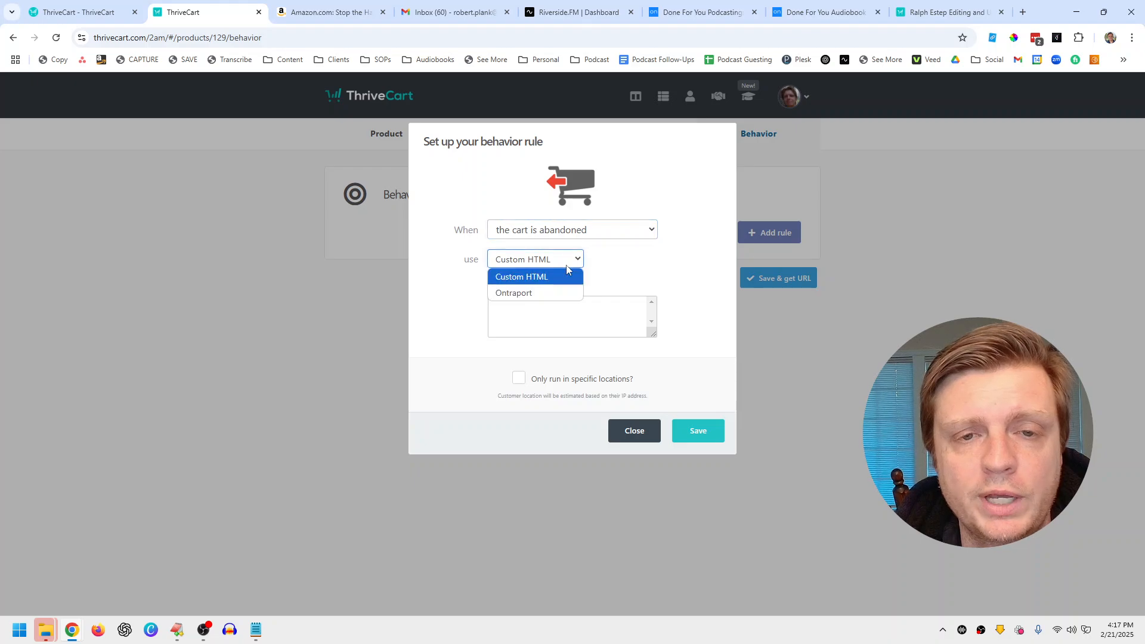
pyautogui.click(568, 276)
pyautogui.click(558, 320)
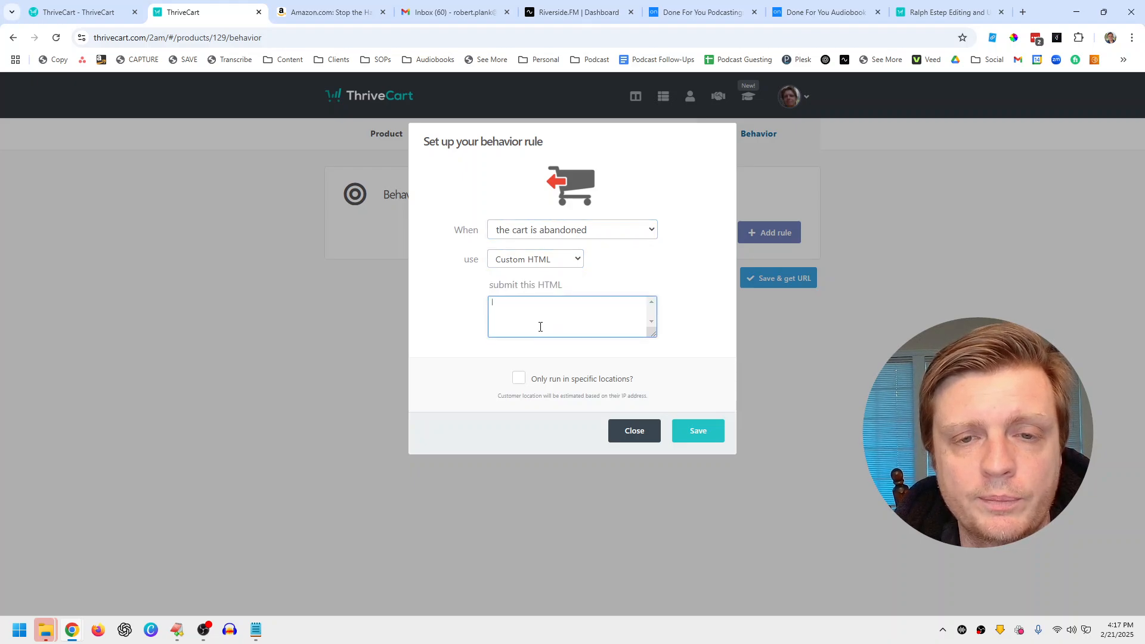
pyautogui.click(540, 265)
pyautogui.click(538, 291)
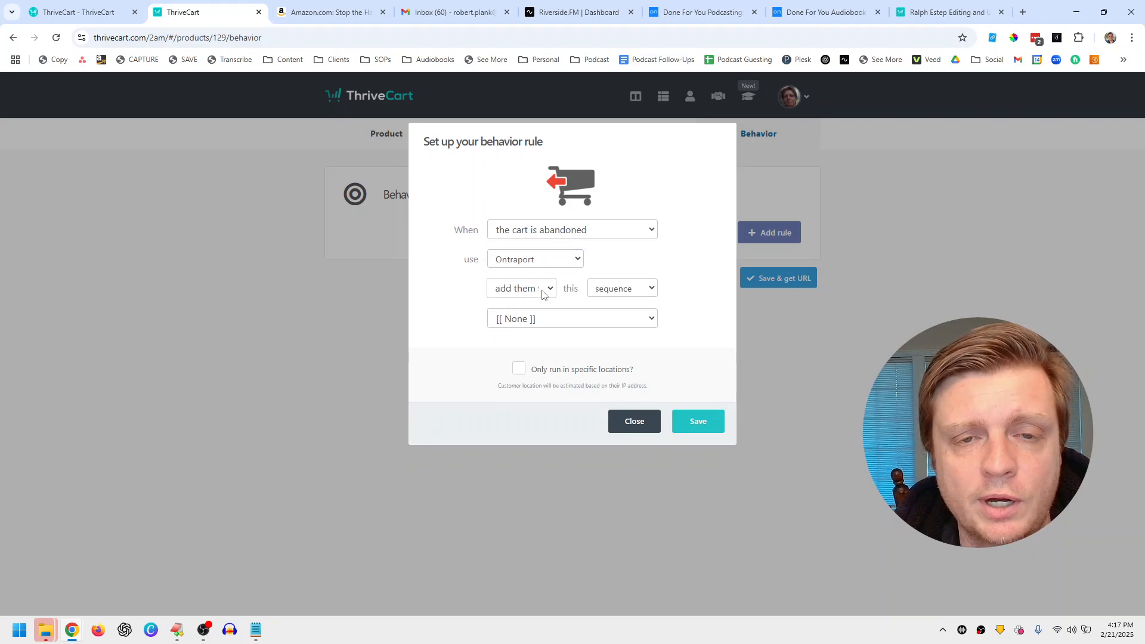
pyautogui.click(624, 291)
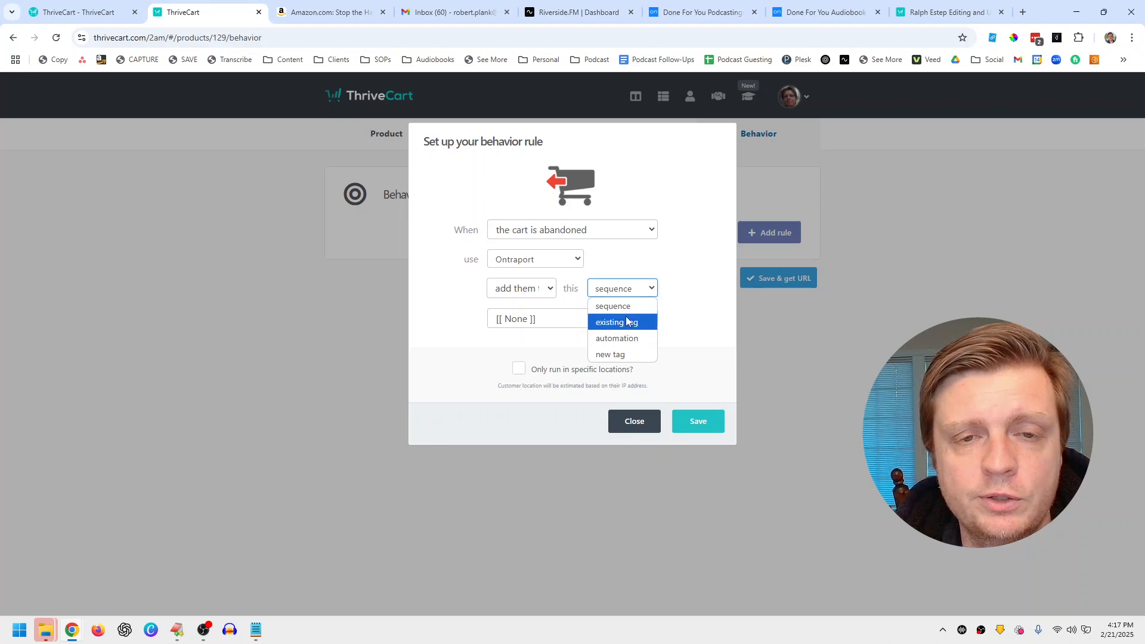
pyautogui.click(622, 251)
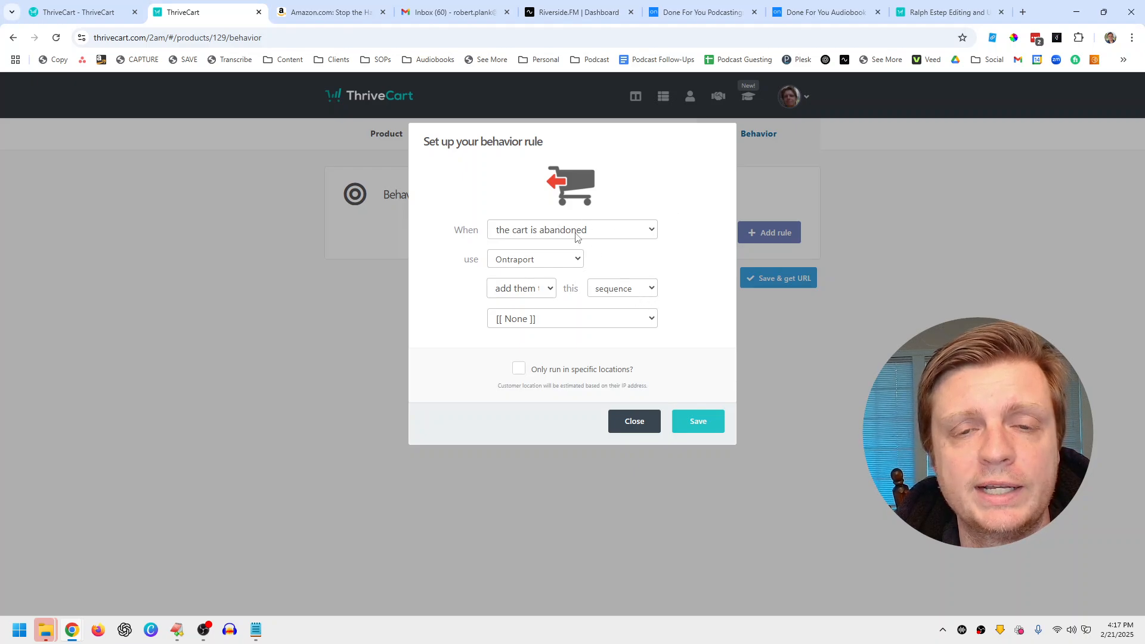
# Step: Try the main-product-purchased trigger, remove the rule, and choose Save & get URL
pyautogui.click(575, 233)
pyautogui.click(570, 263)
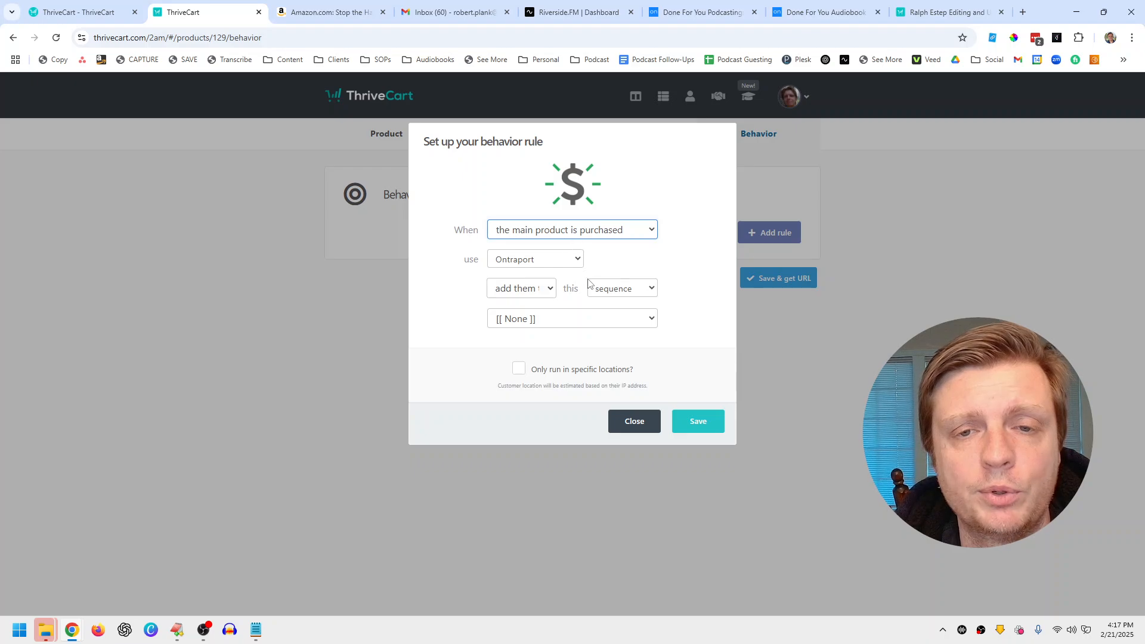
pyautogui.click(615, 289)
pyautogui.click(624, 268)
pyautogui.click(627, 417)
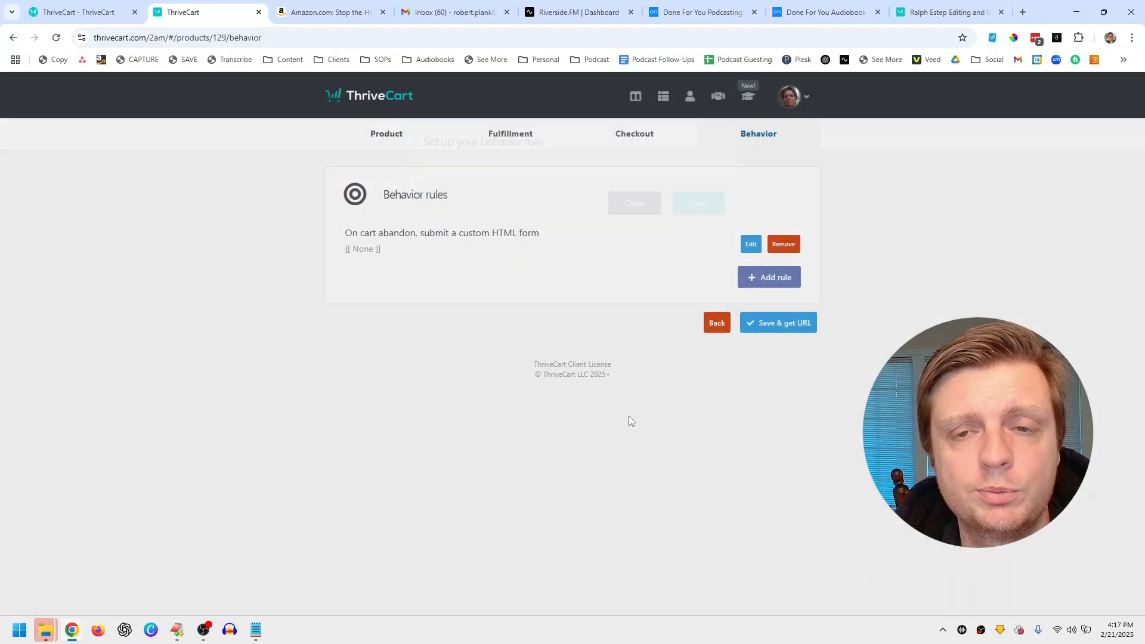
pyautogui.click(788, 244)
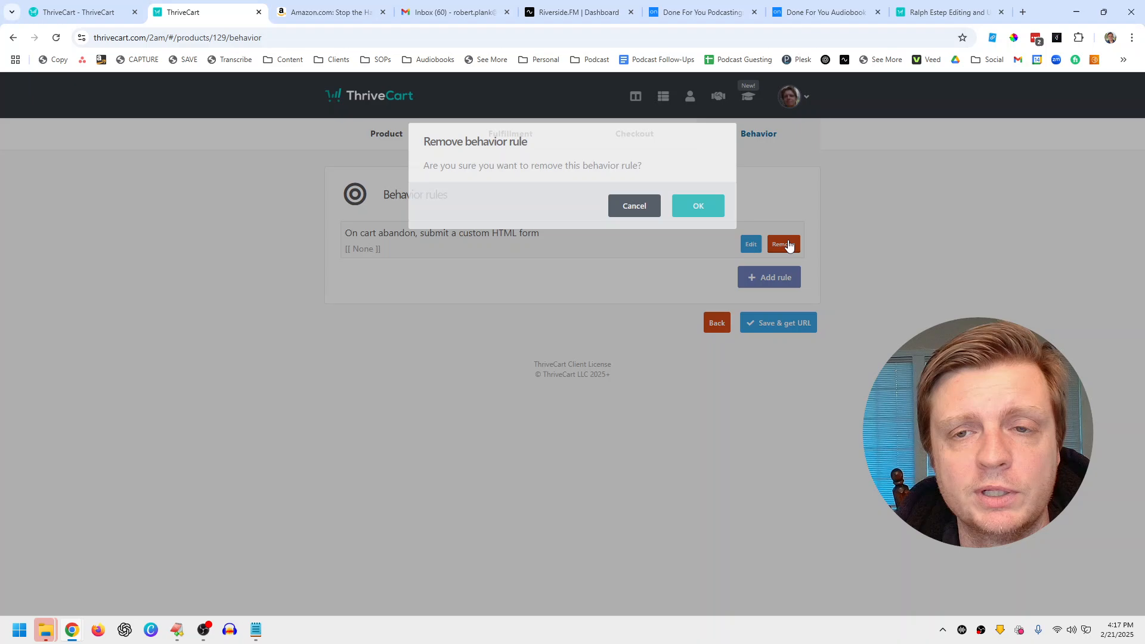
pyautogui.click(686, 206)
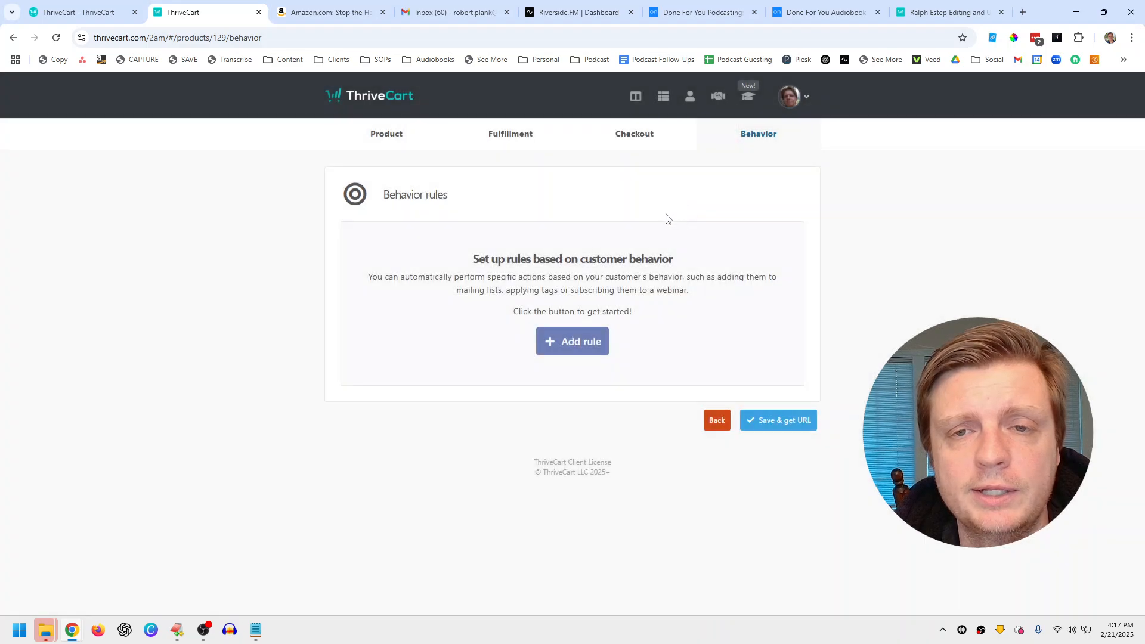
pyautogui.click(779, 427)
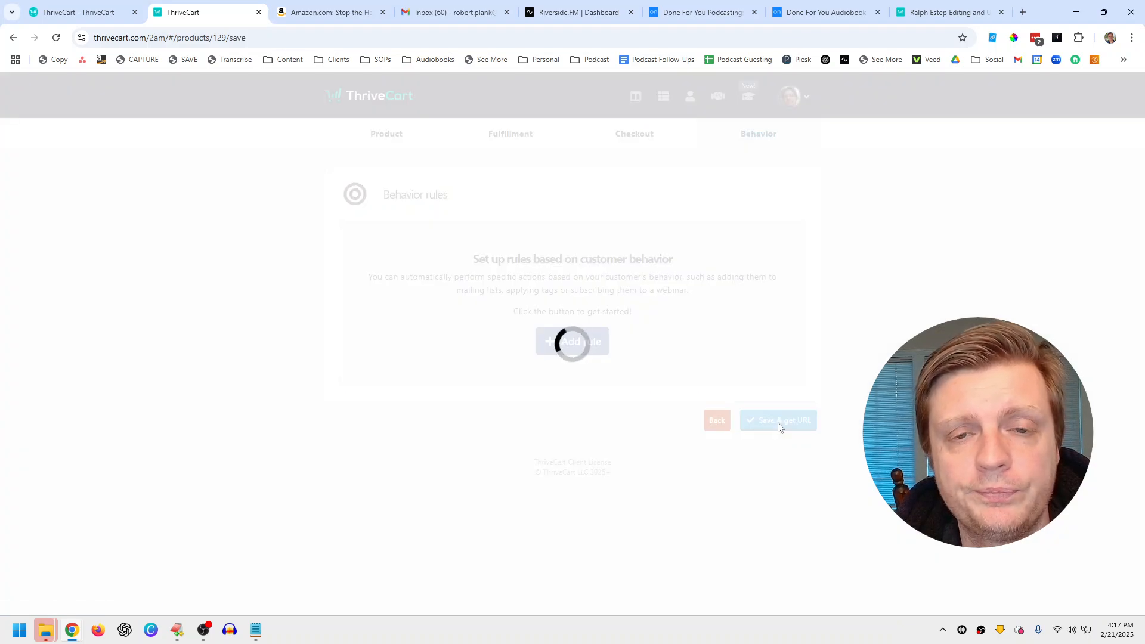
# Step: Load the product's checkout URL in a new browser tab to see the live $1000 checkout
pyautogui.click(510, 328)
pyautogui.hotkey('ctrl', 'c')
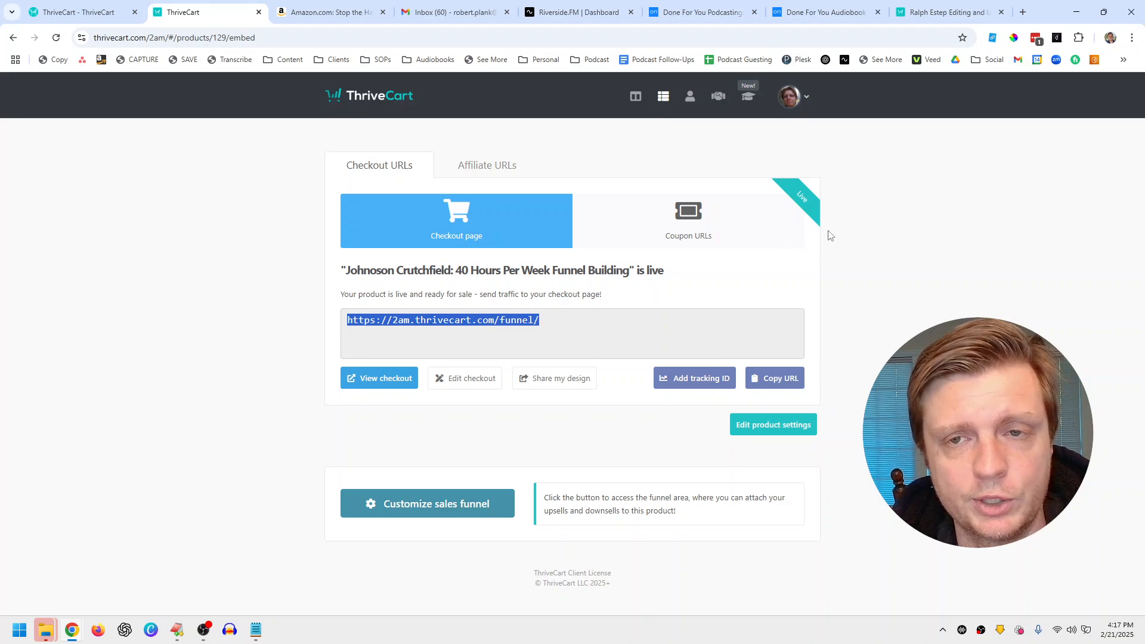
pyautogui.click(1022, 13)
pyautogui.hotkey('ctrl', 'v')
pyautogui.press('Return')
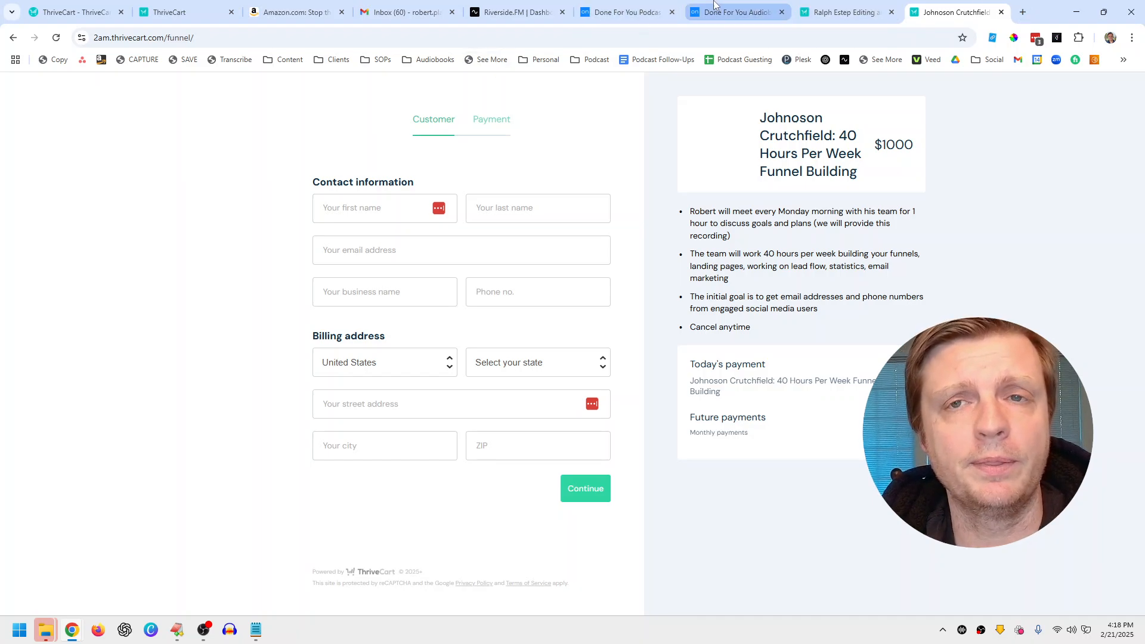
# Step: Back in ThriveCart, reopen the funnel-building product's Get URL page from the Products list
pyautogui.click(834, 5)
pyautogui.click(173, 12)
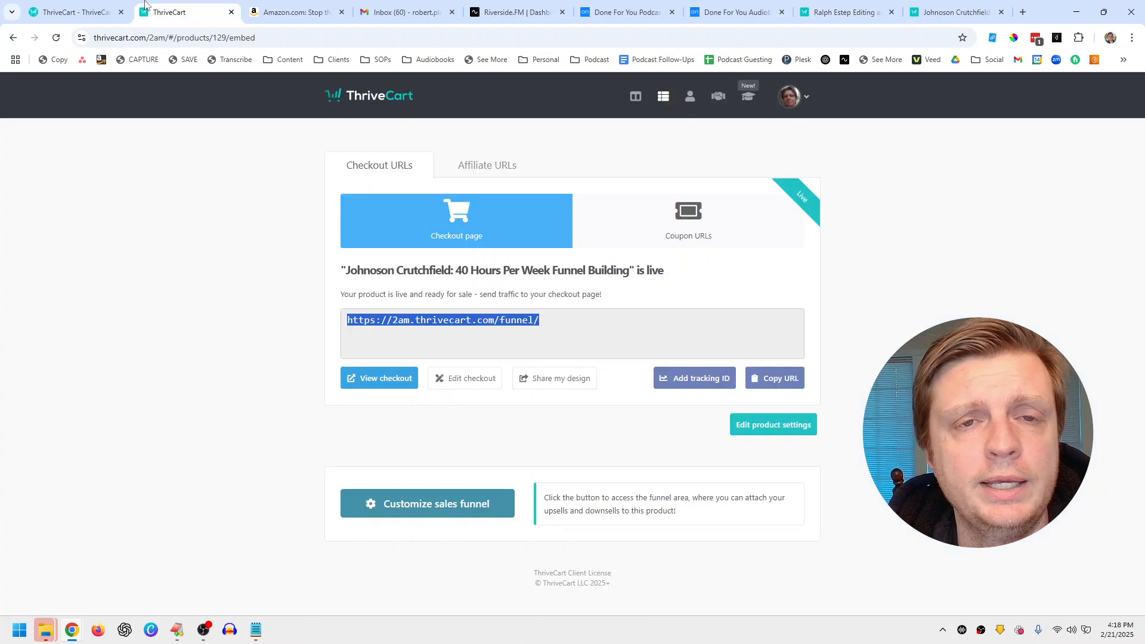
pyautogui.click(662, 98)
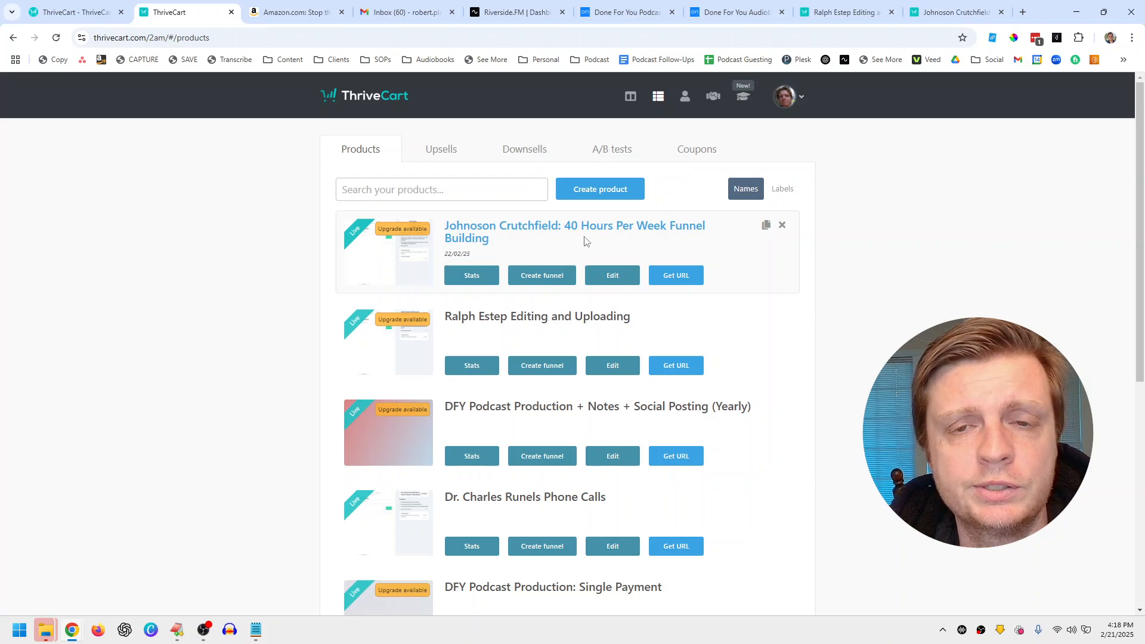
pyautogui.click(666, 280)
pyautogui.click(474, 319)
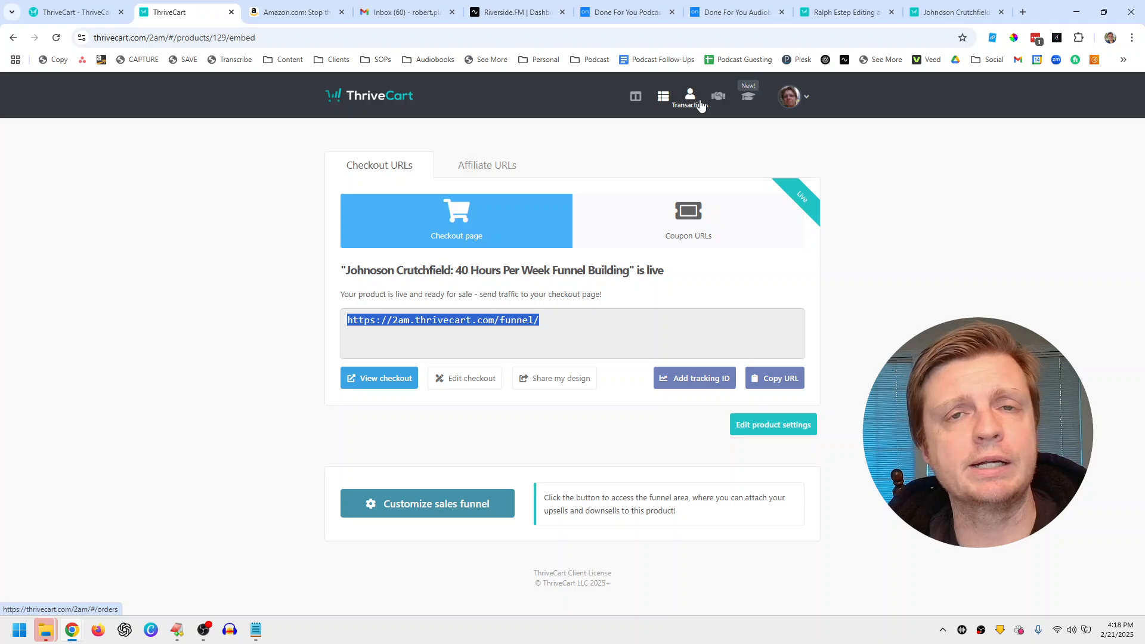
pyautogui.click(666, 107)
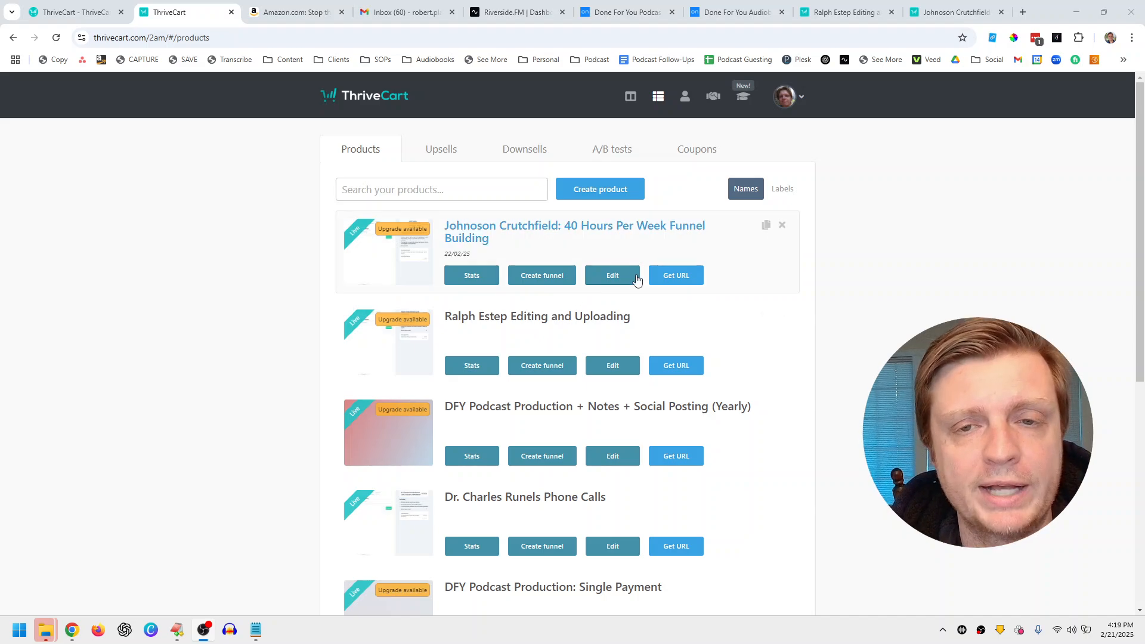
pyautogui.click(676, 275)
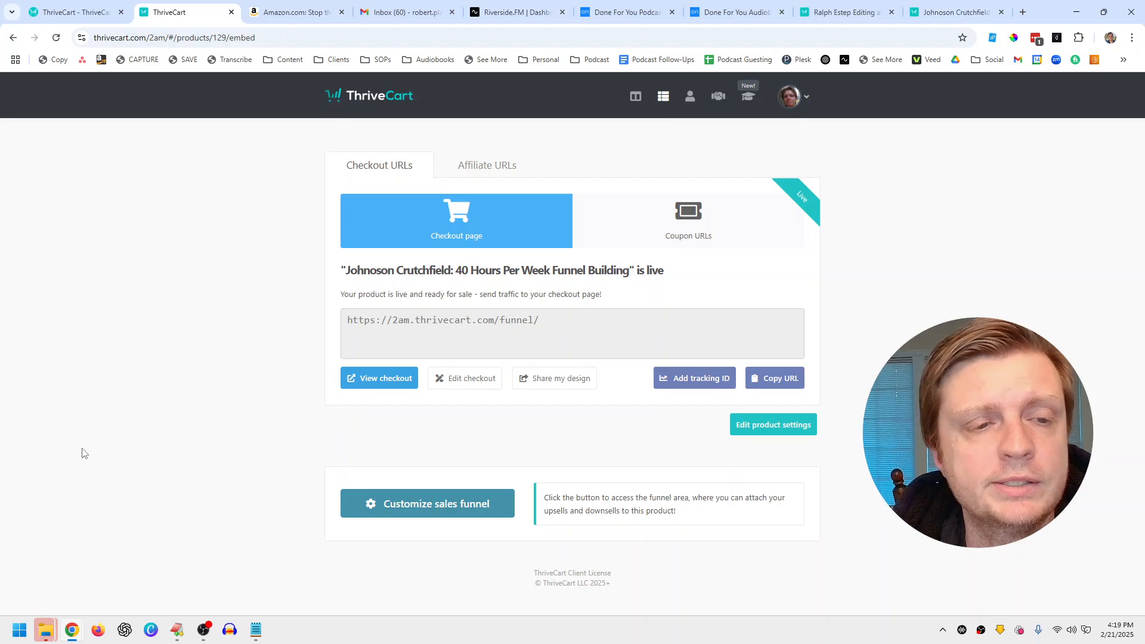